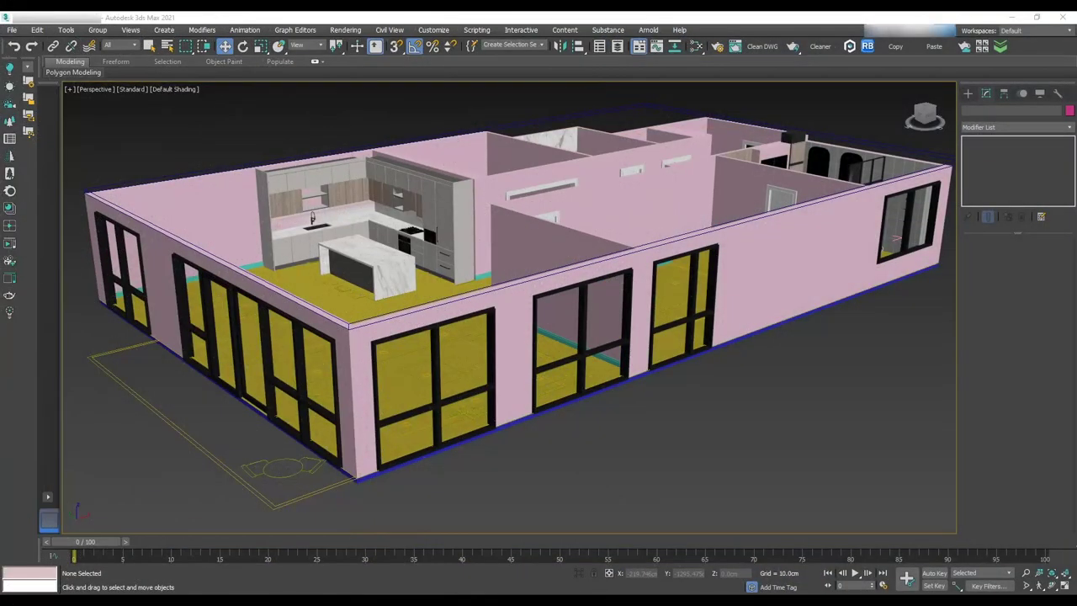
- Open the Slate Material Editor, find the MultiTexture map and add it to the node view
click(695, 46)
middle_drag(448, 328, 524, 198)
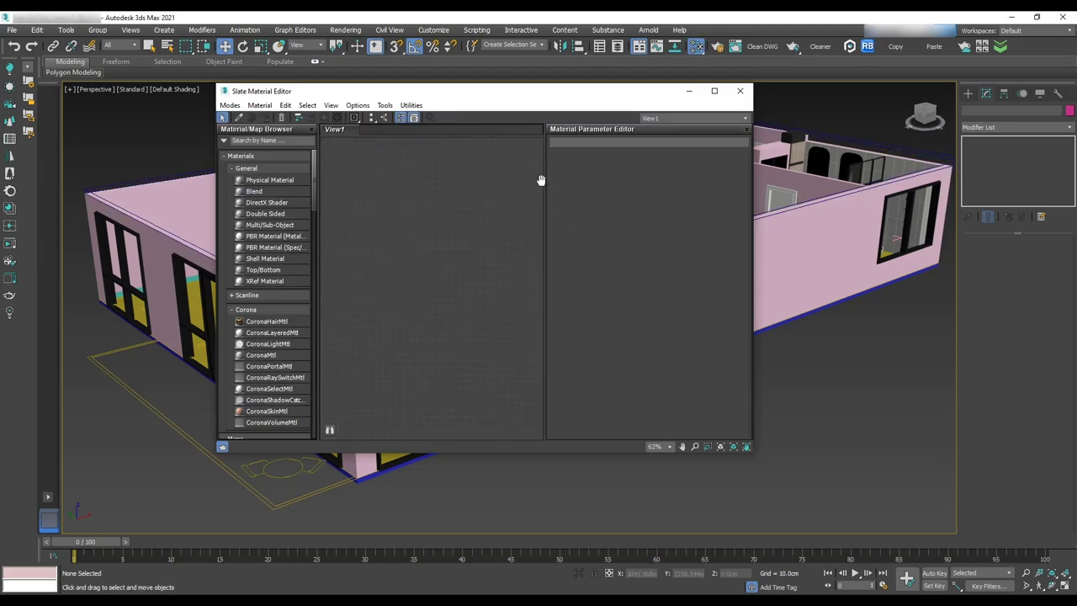
click(250, 140)
text(multitexture)
drag(266, 155, 456, 253)
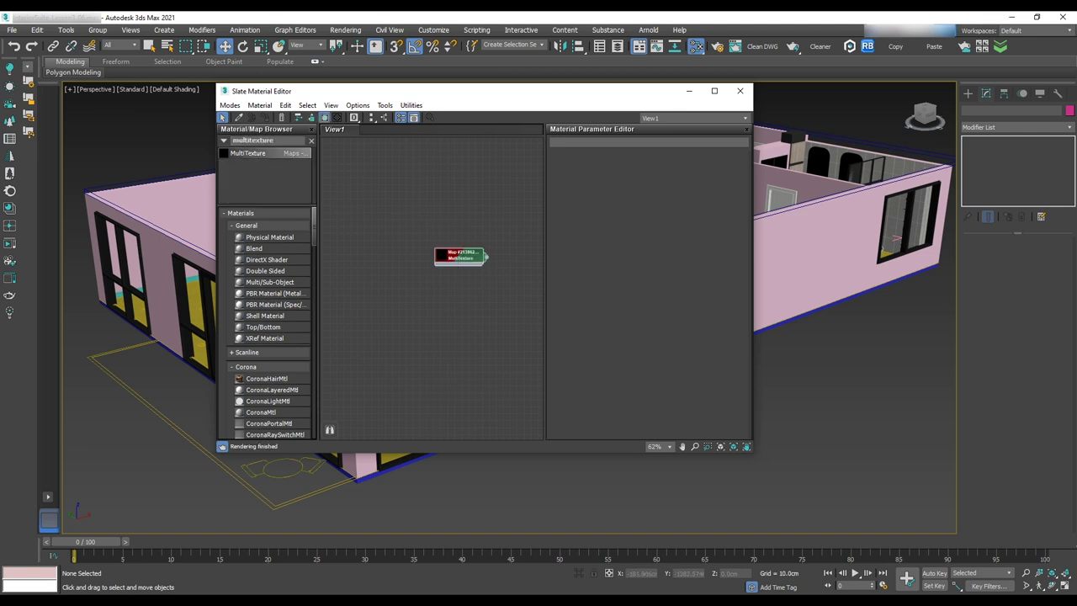
- Load the wood plank images BW_P1 through BW_P7, without the REFL versions, into the MultiTexture map
double_click(450, 256)
click(599, 182)
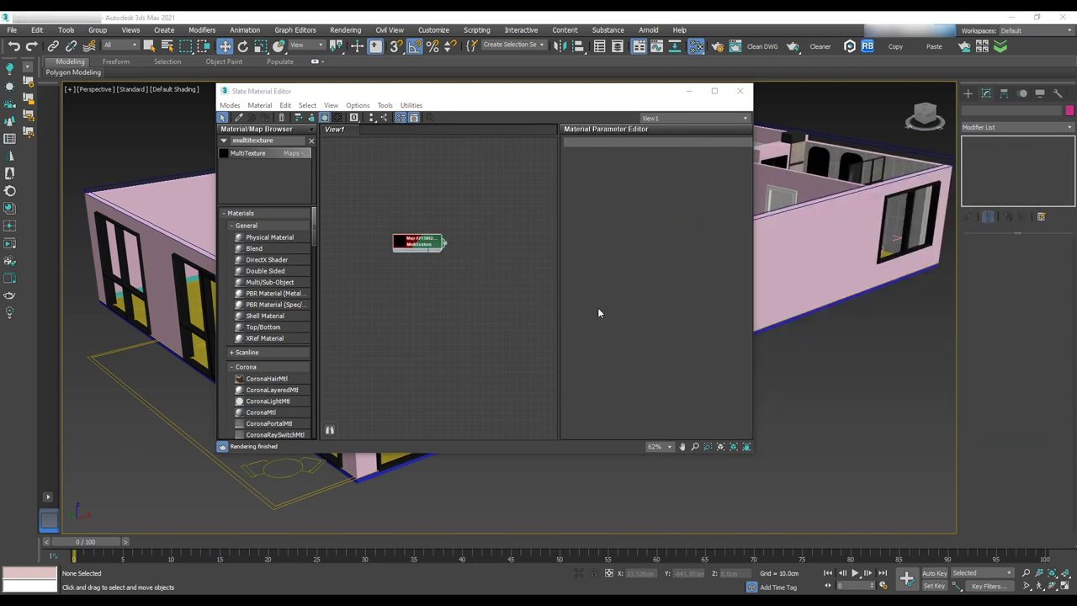
double_click(425, 246)
click(598, 183)
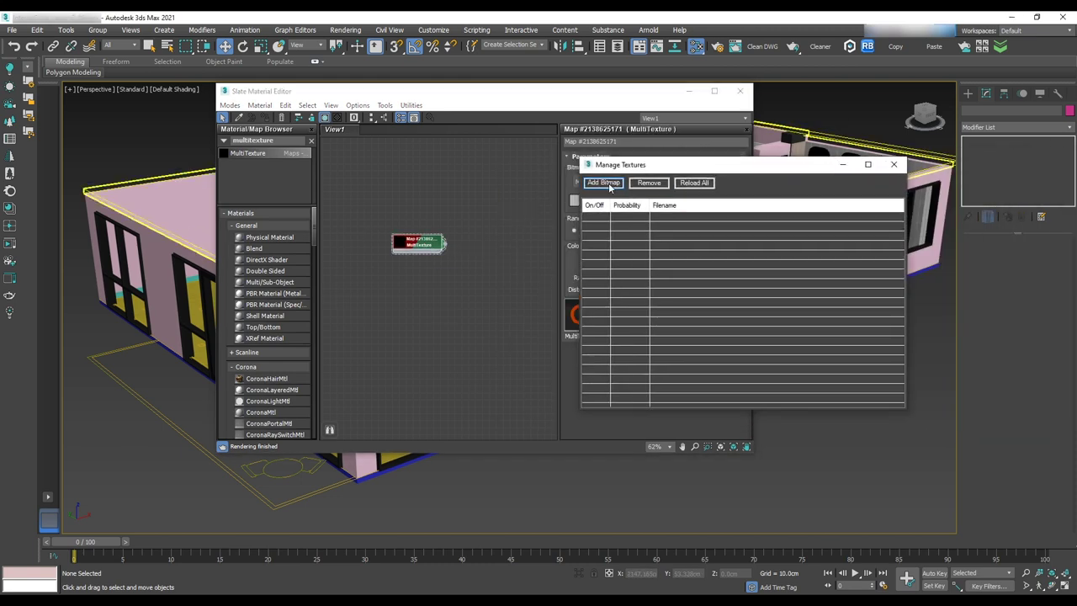
click(611, 186)
click(675, 256)
ctrl+click(676, 279)
ctrl+click(674, 303)
ctrl+click(673, 326)
ctrl+click(673, 350)
ctrl+click(672, 373)
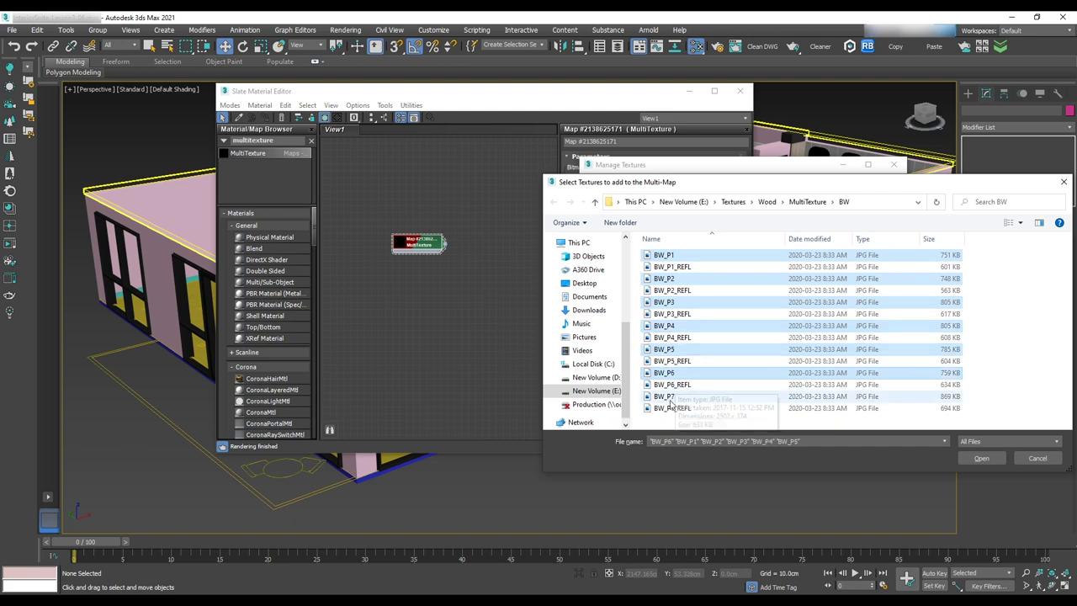
click(980, 458)
click(894, 167)
- Add a Corona material named Floor and connect the MultiTexture map to its diffuse color
scroll(475, 225, down, 2)
drag(268, 415, 508, 252)
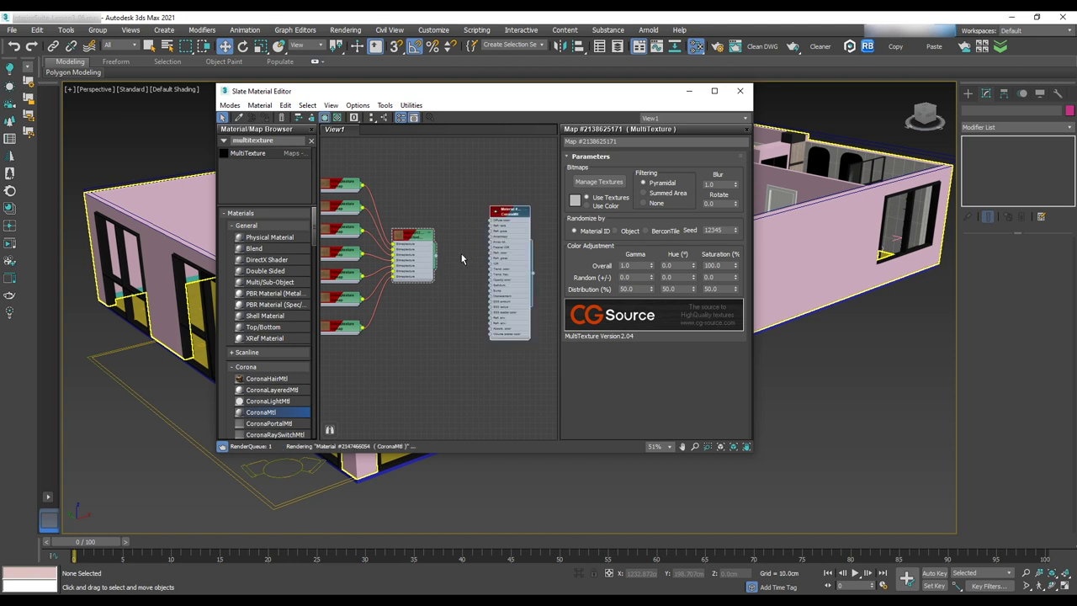
double_click(503, 215)
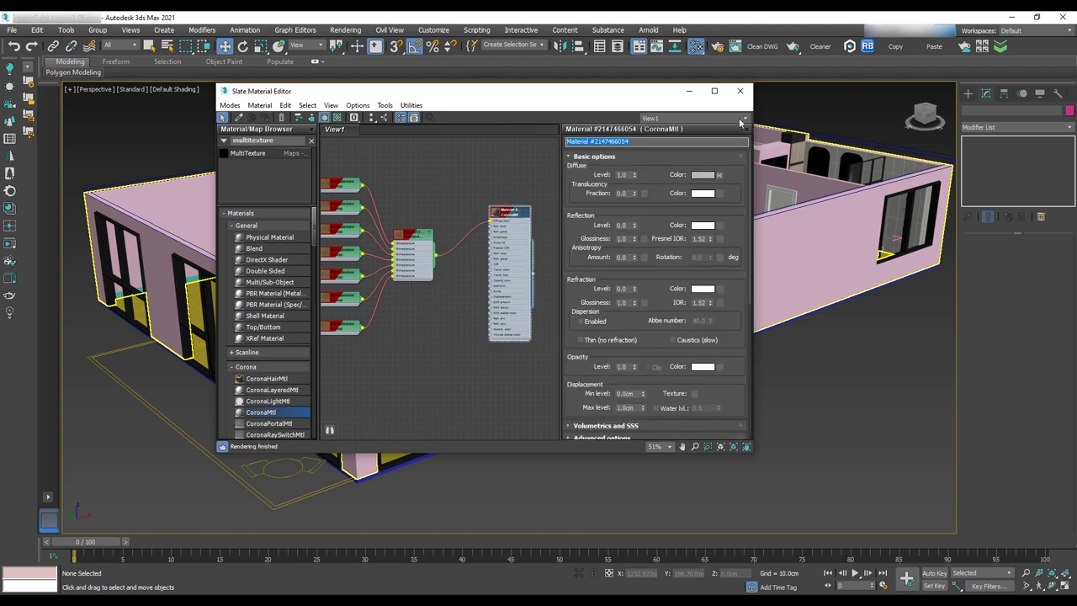
drag(506, 211, 530, 200)
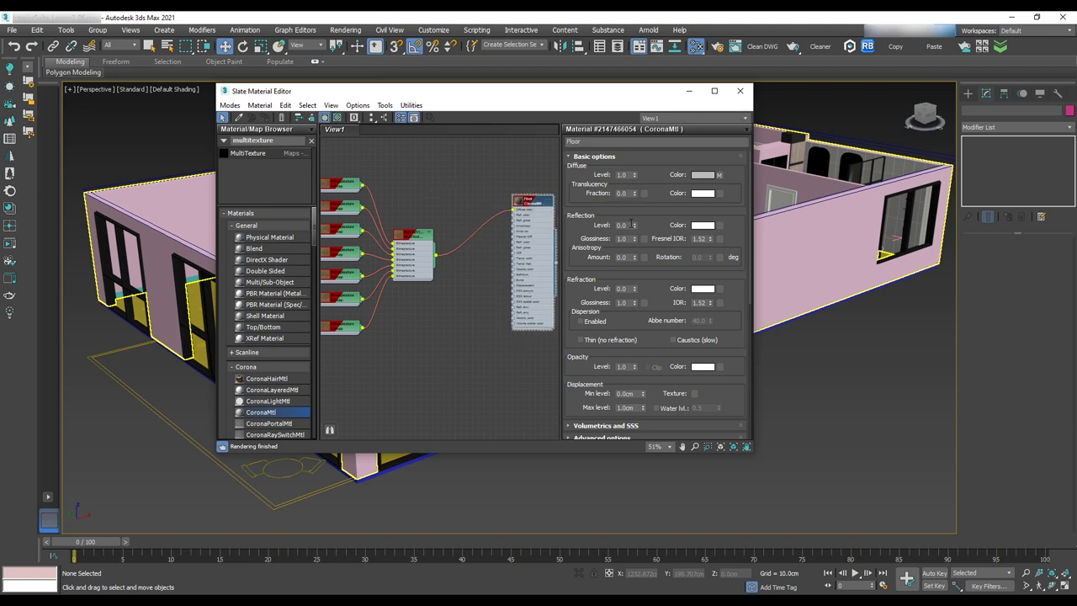
- Set the Floor material's reflection level to 1.0 and reflection glossiness to 0.75
drag(637, 191, 637, 156)
key(Return)
click(520, 172)
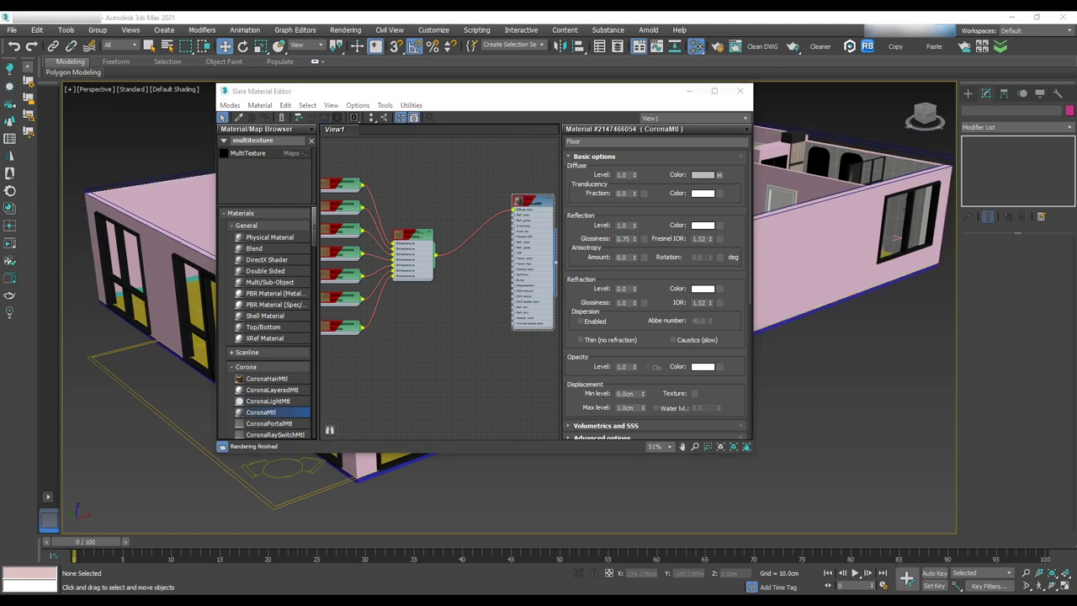
- Insert a general Color Correction map between the MultiTexture map and the Floor material's diffuse color
scroll(445, 274, down, 3)
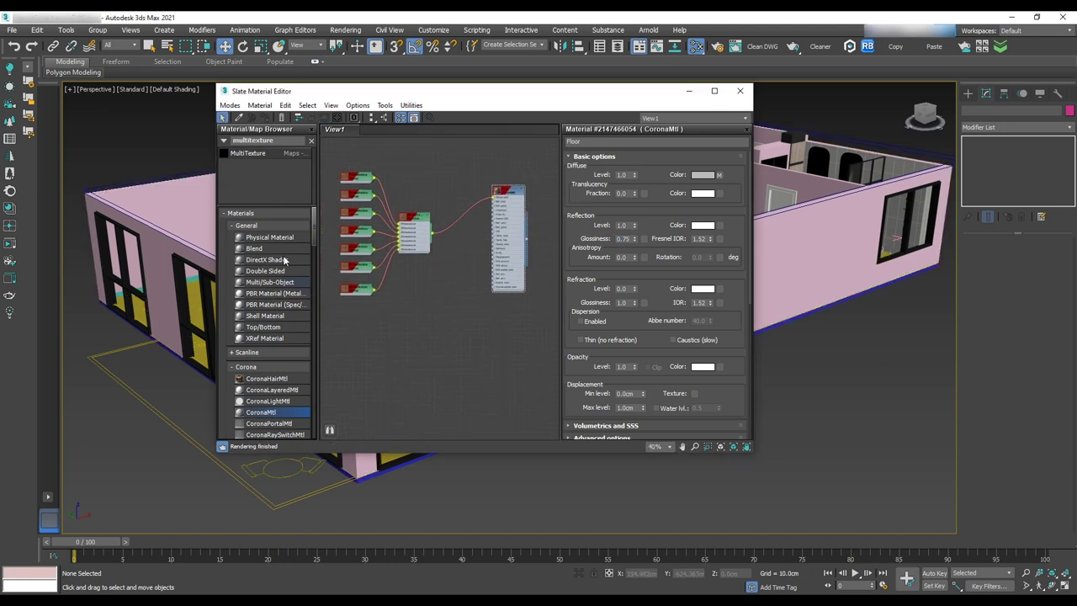
drag(281, 141, 227, 142)
text(Color)
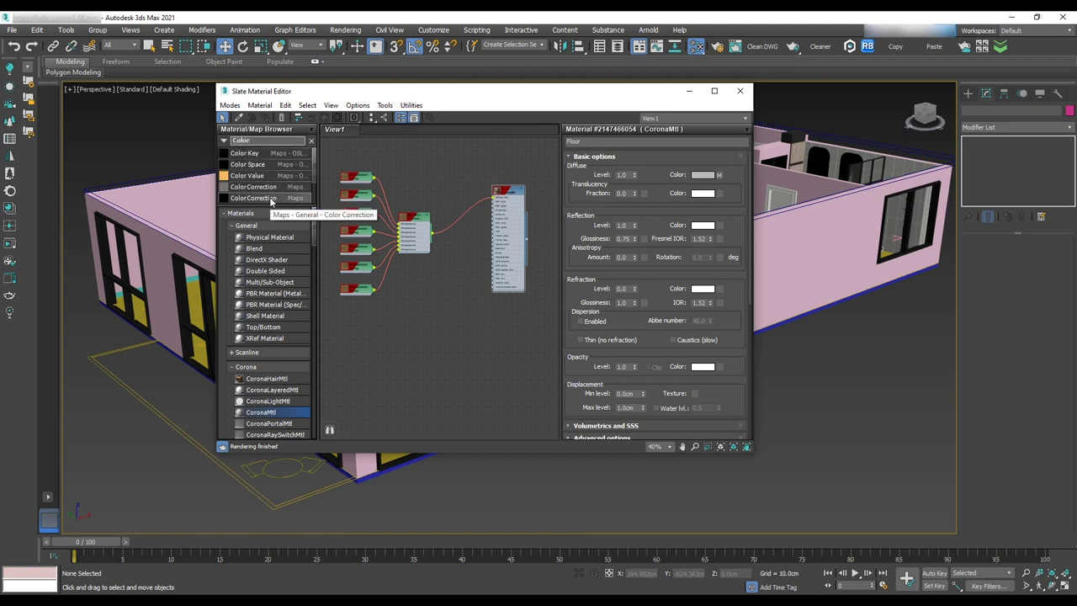
drag(271, 198, 409, 278)
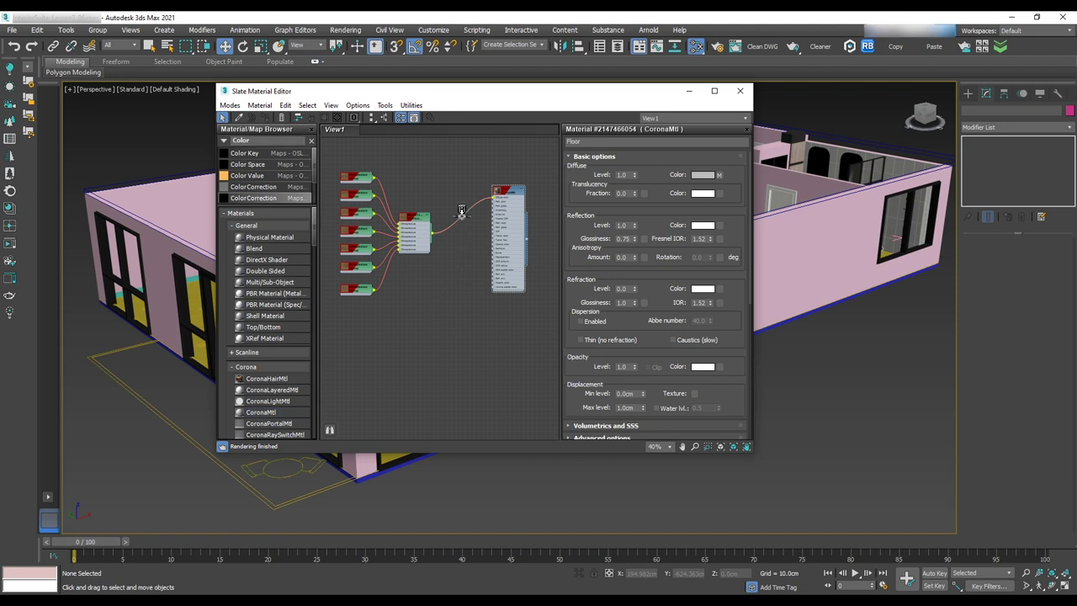
drag(461, 211, 461, 213)
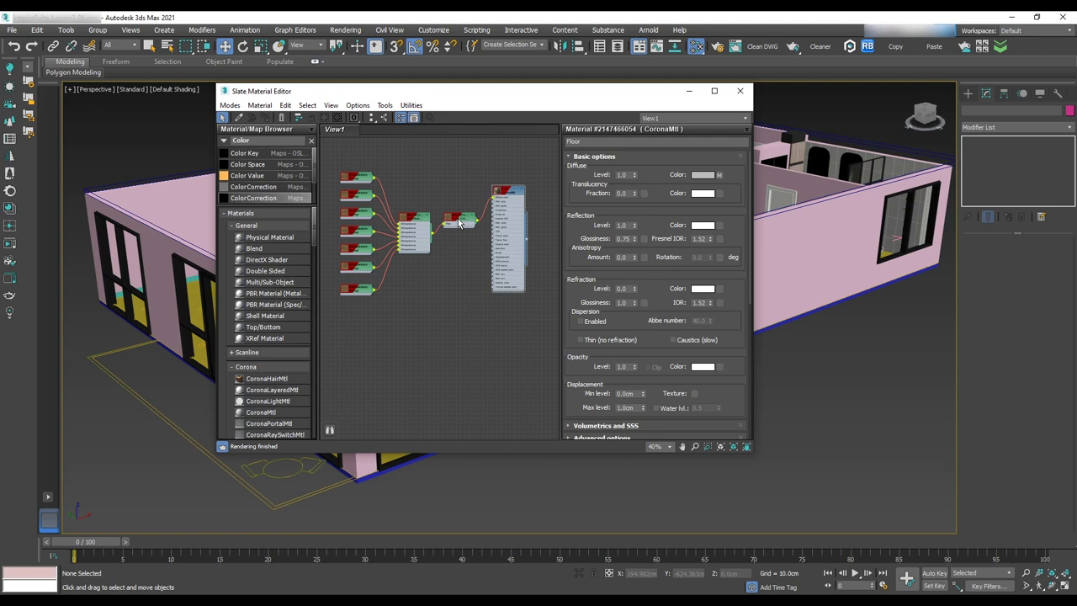
- Lower the Color Correction saturation to about -55 and set its advanced lightness RGB gamma to 1.5
double_click(459, 222)
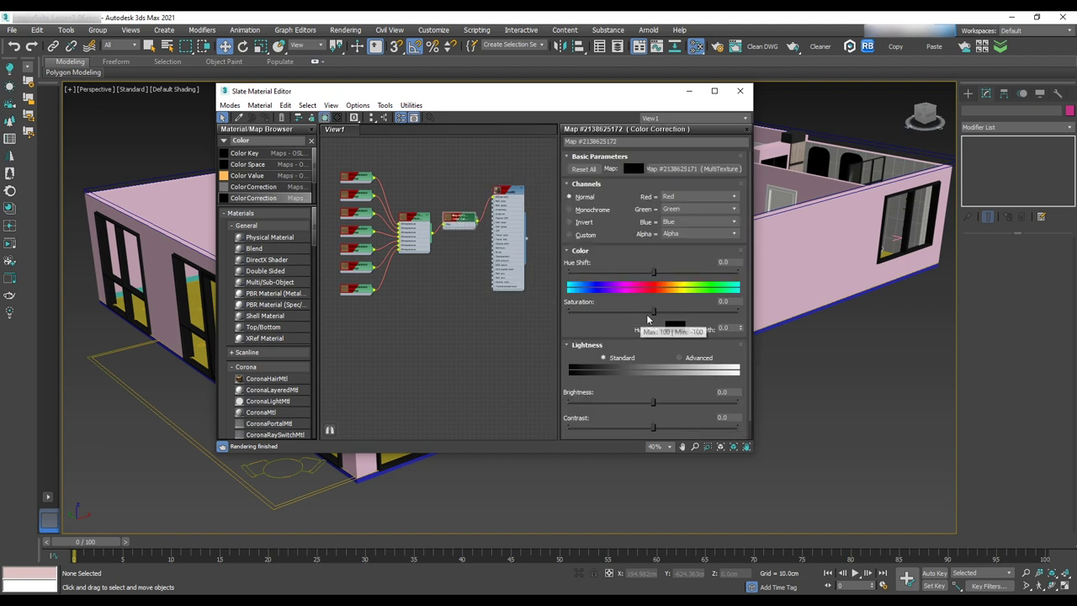
click(606, 312)
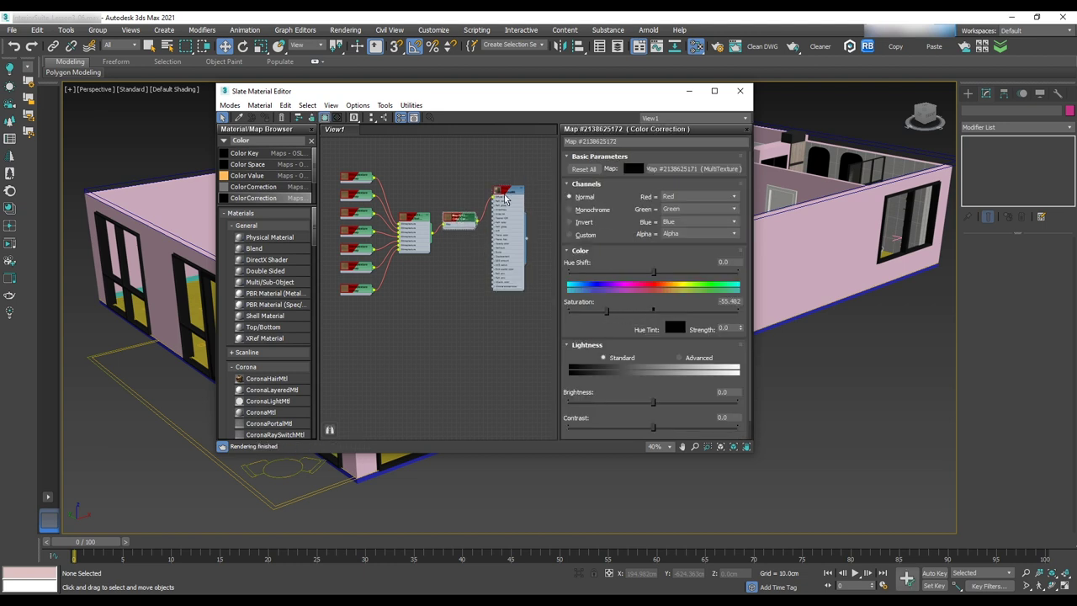
scroll(503, 198, up, 6)
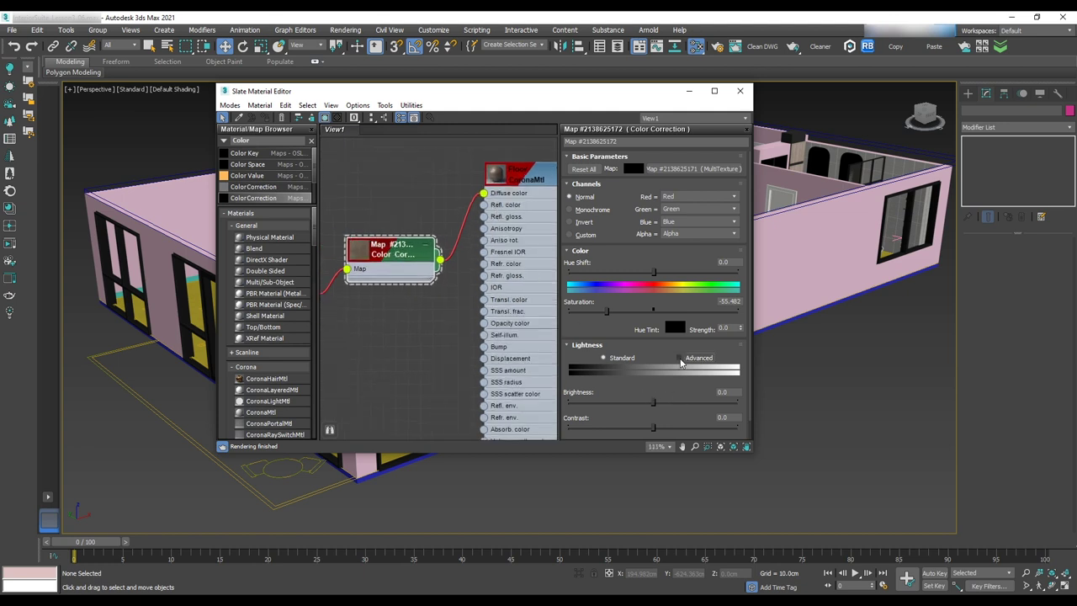
click(680, 358)
key(Return)
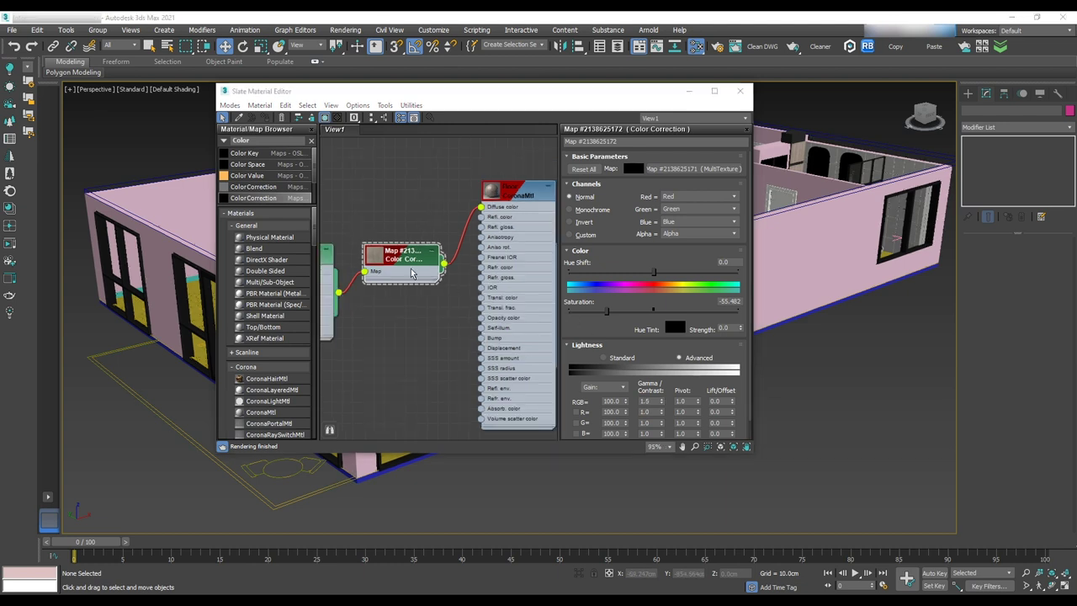
- Add a second Color Correction map from the MultiTexture to the Floor material's bump and lower its saturation to about -99
scroll(413, 272, down, 1)
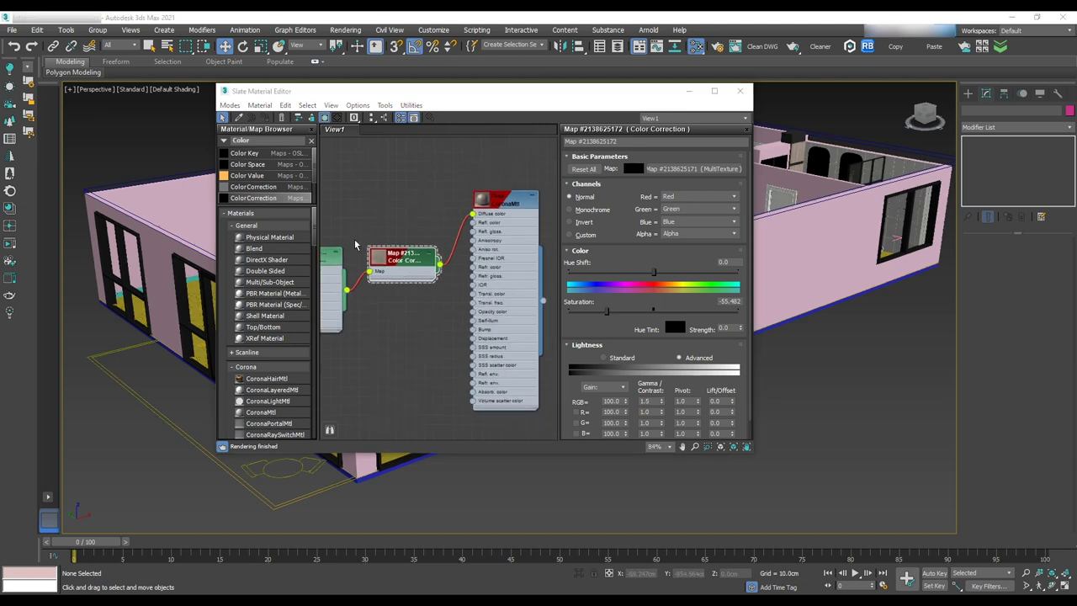
drag(280, 199, 423, 345)
scroll(419, 335, down, 1)
middle_drag(415, 309, 455, 255)
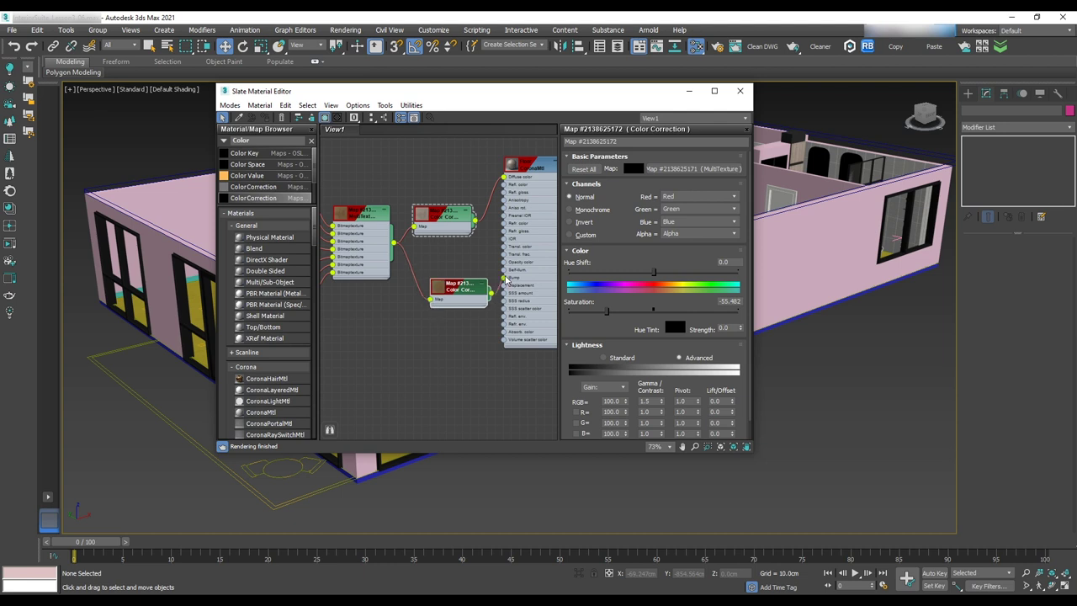
double_click(477, 300)
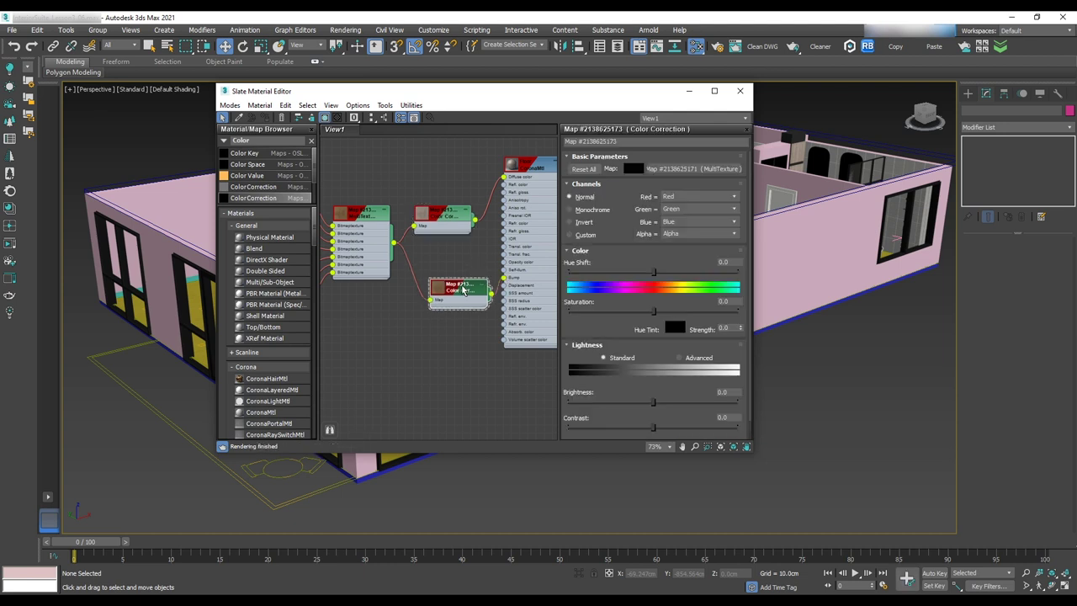
middle_drag(476, 303, 454, 305)
drag(446, 292, 437, 283)
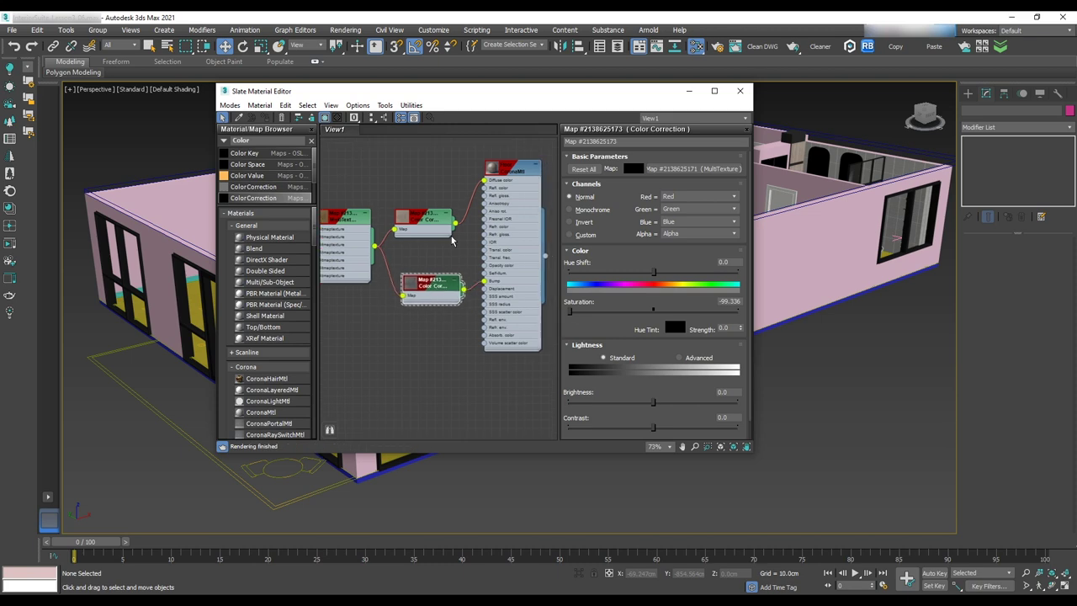
- Enlarge the Floor material's preview and assign the material to the floor in the viewport
middle_drag(445, 264, 423, 290)
scroll(475, 202, up, 2)
double_click(476, 200)
drag(508, 197, 508, 186)
drag(514, 94, 720, 89)
drag(750, 329, 364, 299)
scroll(363, 300, up, 7)
scroll(361, 311, down, 6)
middle_drag(362, 310, 324, 168)
scroll(302, 252, up, 5)
alt+middle_drag(286, 260, 298, 319)
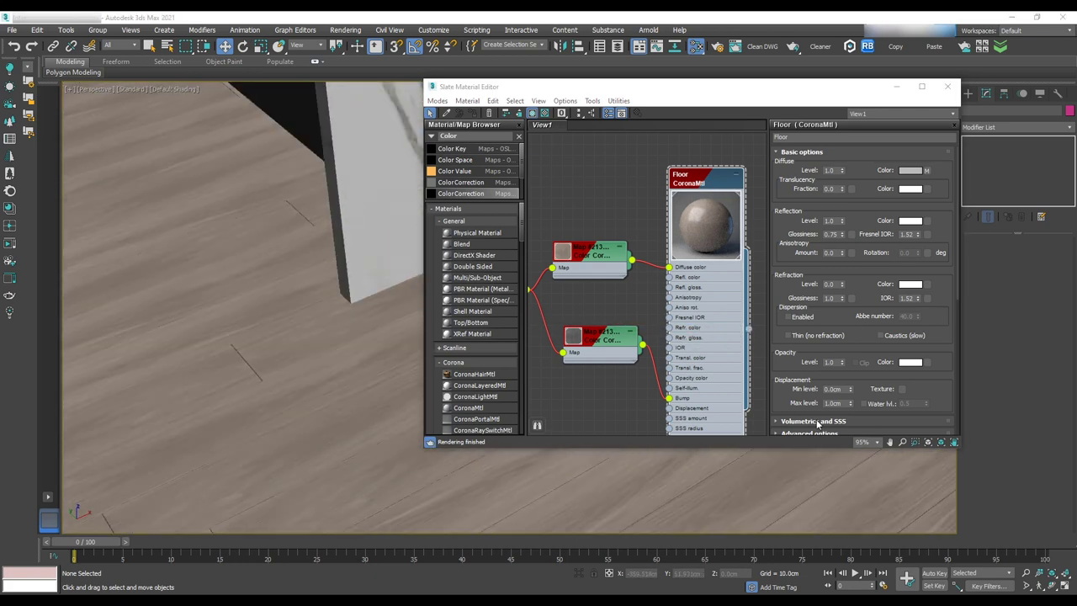
- Add a new Corona material below the Floor material and name it Baseboard
scroll(662, 309, down, 1)
middle_drag(611, 417, 608, 307)
drag(506, 405, 671, 364)
scroll(671, 364, down, 1)
middle_drag(699, 333, 675, 198)
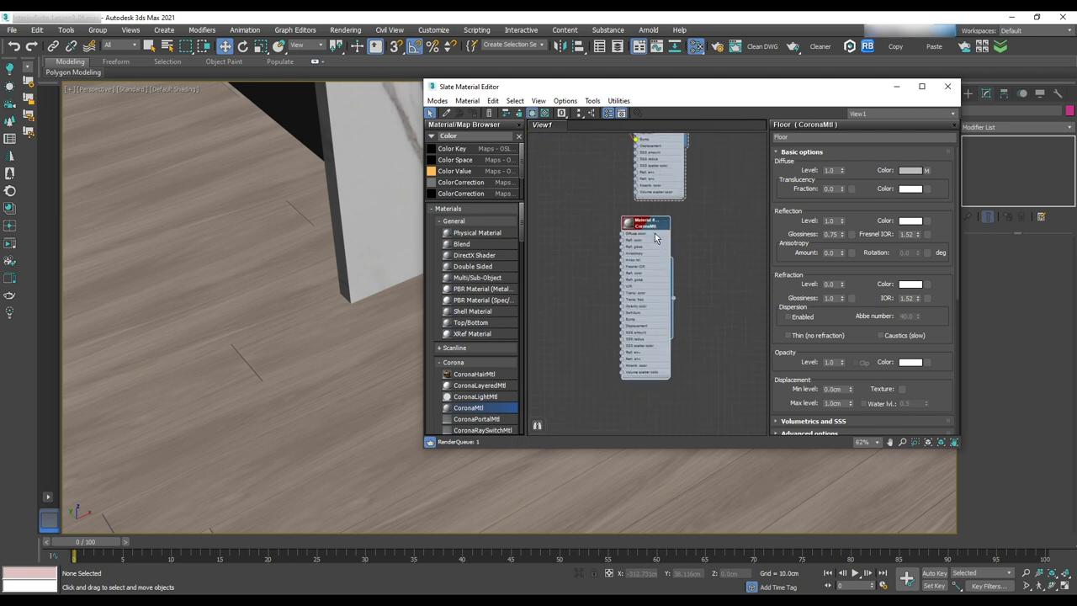
scroll(645, 236, up, 2)
double_click(643, 222)
drag(848, 137, 715, 130)
text(Baseboard)
- Give the Baseboard material a near-white diffuse color, reflection level 1.0 and glossiness 0.25
click(755, 217)
click(909, 170)
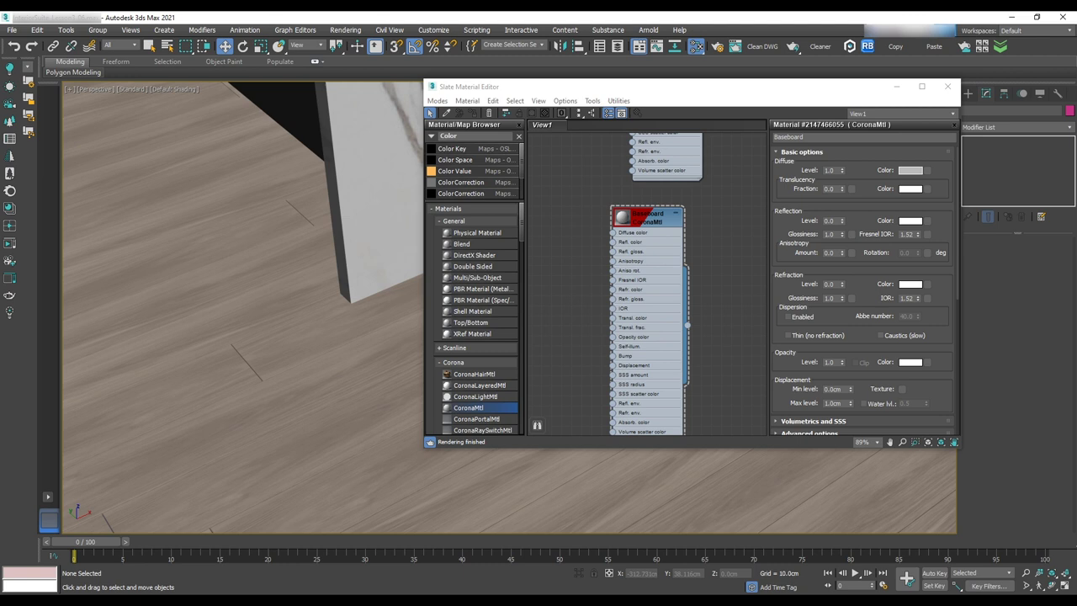
key(Return)
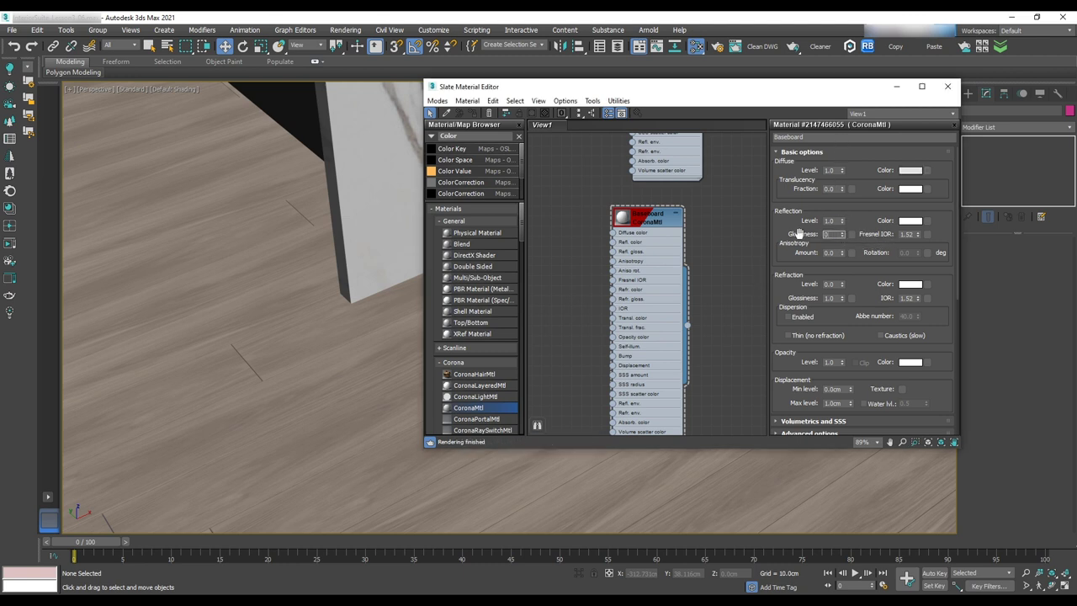
click(727, 265)
- Assign the Baseboard material to the baseboard along the interior wall
click(992, 472)
scroll(294, 248, down, 5)
middle_drag(294, 248, 196, 207)
click(992, 472)
scroll(295, 248, down, 5)
middle_drag(295, 248, 199, 210)
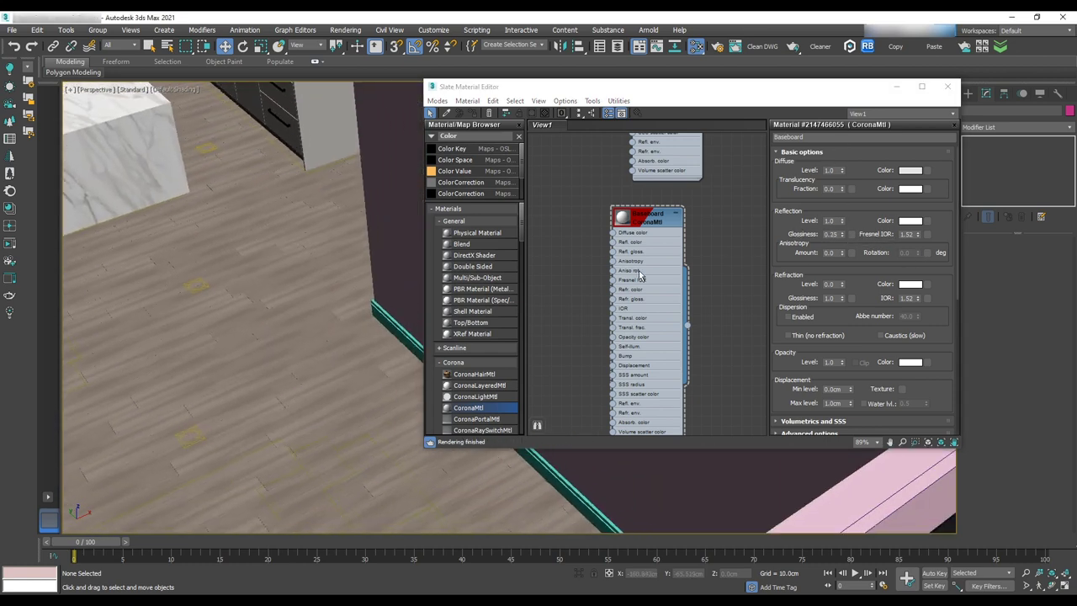
drag(687, 325, 395, 330)
- Duplicate the Baseboard material, name the copy Wall and apply it to the house walls
scroll(362, 244, down, 3)
mouse_move(370, 220)
middle_down()
mouse_move(262, 236)
mouse_move(328, 244)
middle_up()
shift+drag(659, 219, 569, 220)
middle_drag(558, 223, 639, 211)
double_click(638, 212)
drag(838, 138, 744, 135)
text(Wall)
- Create a Corona material named Grout and set its diffuse color to a darker gray
click(555, 223)
scroll(632, 196, up, 2)
click(990, 171)
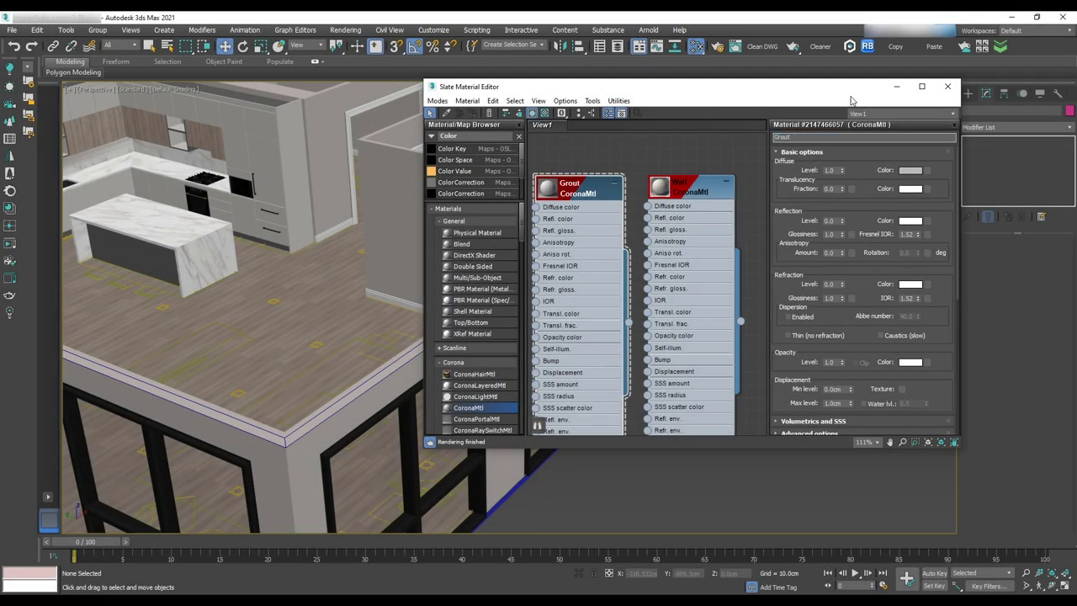
click(904, 173)
click(681, 237)
click(757, 323)
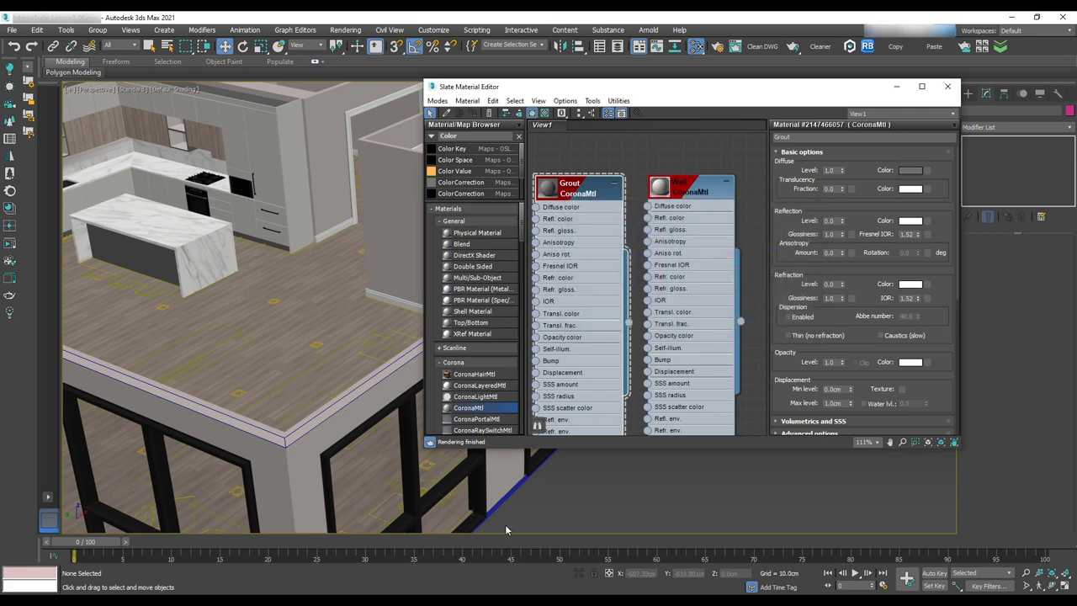
- Assign the Grout material to the floor slab beneath the exterior walls and close the material editor
click(520, 479)
drag(626, 321, 520, 485)
click(658, 160)
- Select the walls, reopen the material editor and add a Corona material named FloorTile
scroll(368, 226, down, 5)
alt+middle_drag(283, 272, 277, 293)
scroll(277, 293, up, 5)
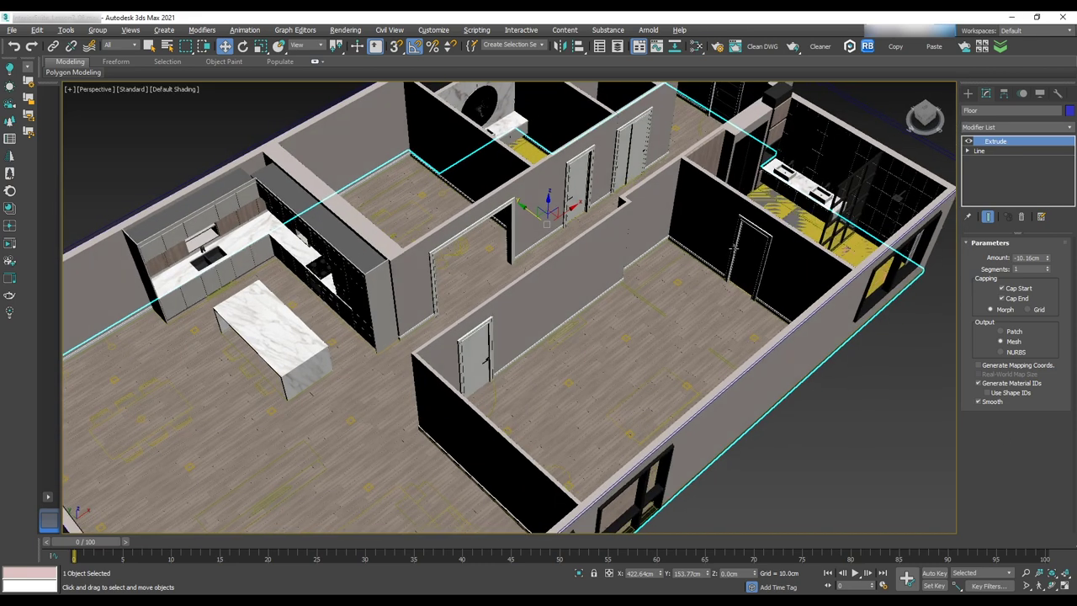
alt+middle_drag(734, 249, 739, 252)
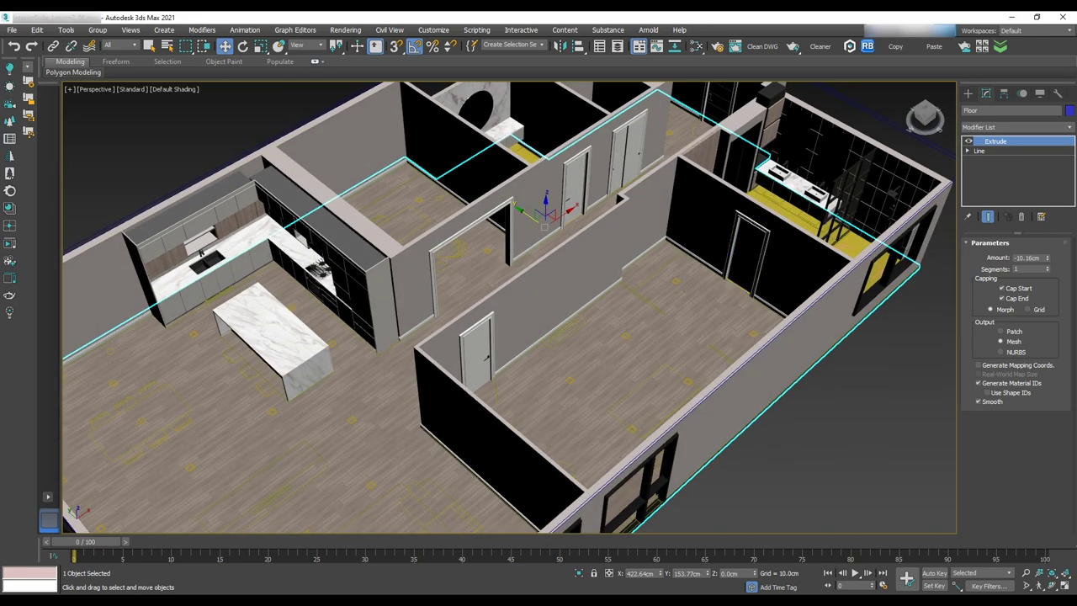
click(580, 297)
key(m)
middle_drag(581, 244, 733, 253)
drag(460, 380, 632, 227)
click(553, 239)
double_click(631, 227)
drag(814, 167, 668, 170)
text(Tile)
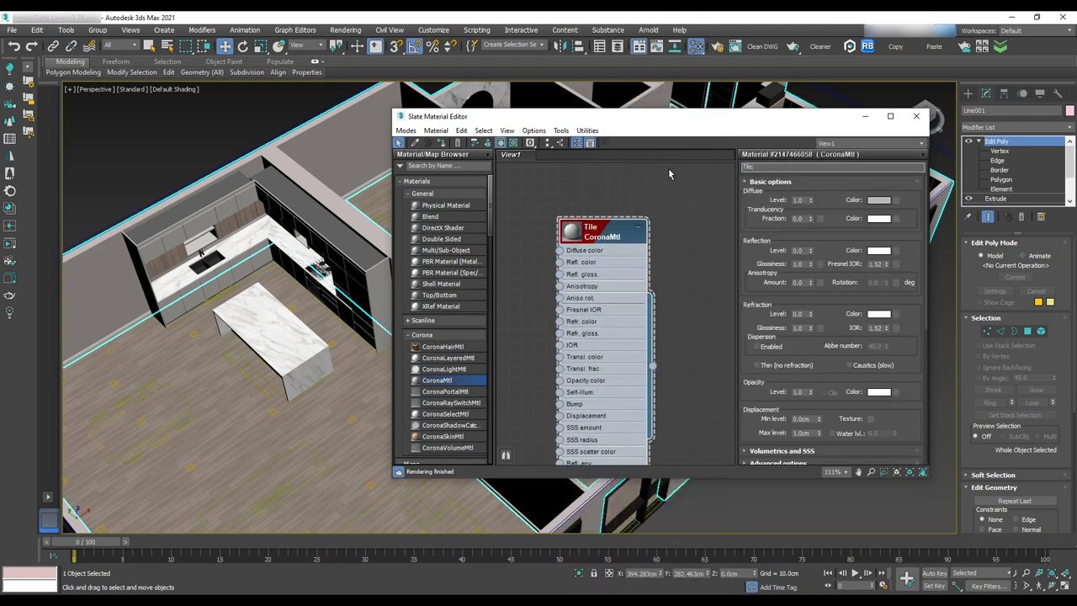
click(669, 169)
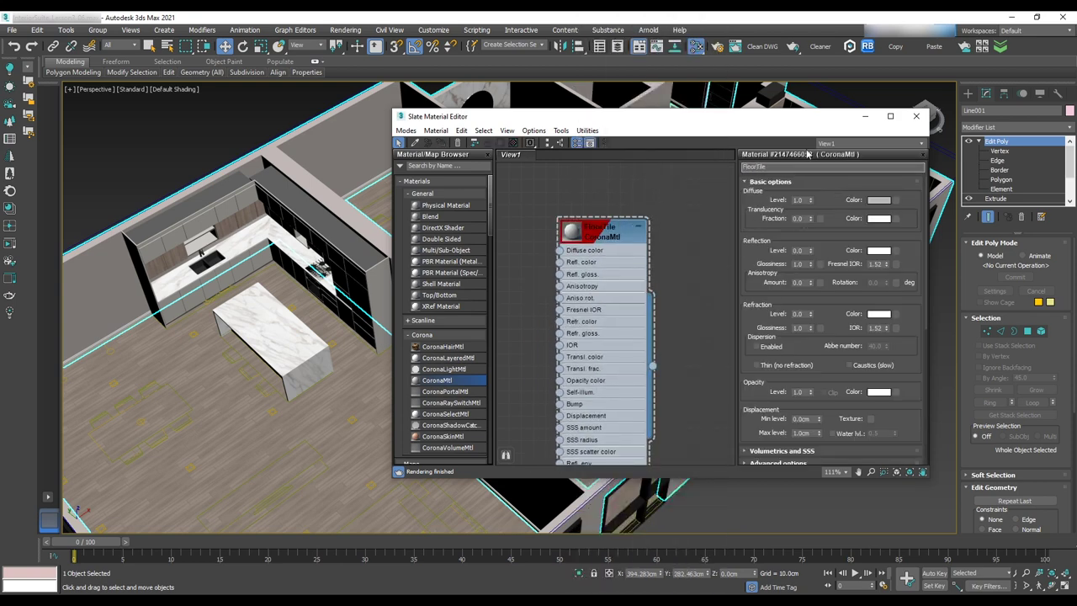
- Add a MultiTexture map beside the FloorTile material and open its parameters
middle_drag(623, 288, 678, 263)
click(446, 165)
text(multite)
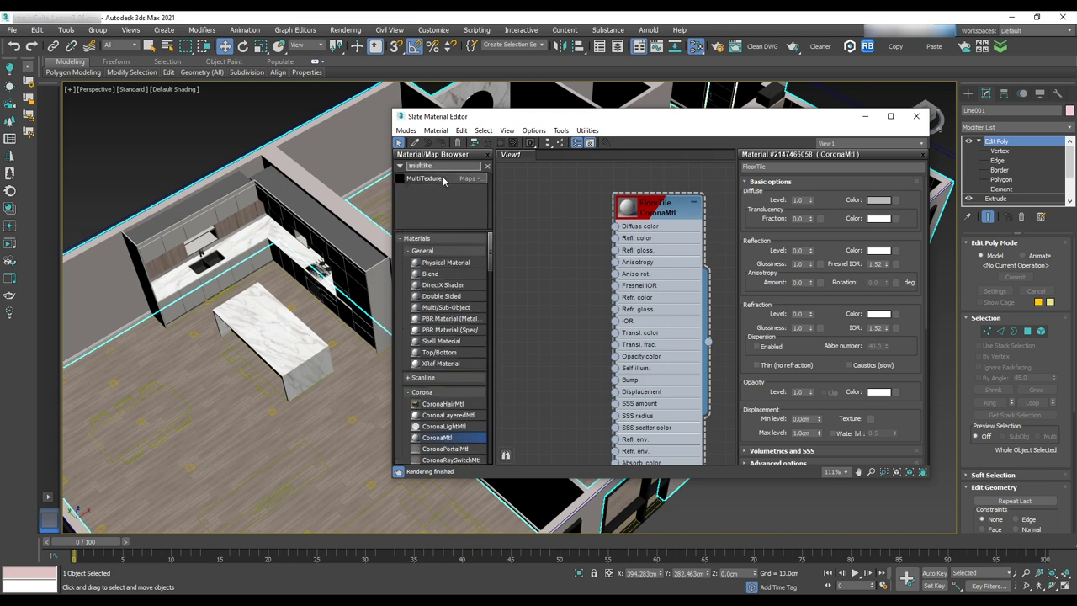
drag(443, 180, 539, 250)
double_click(551, 254)
- Load a tile bitmap from the texture library into the new MultiTexture map and connect it to FloorTile's diffuse color
click(776, 208)
click(692, 156)
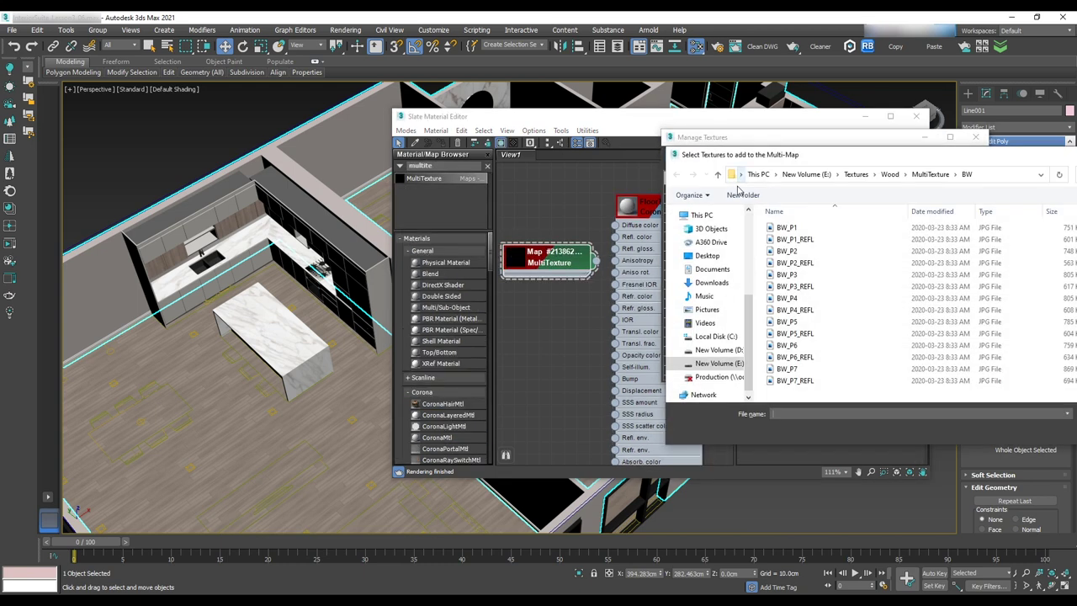
click(735, 175)
double_click(671, 264)
scroll(803, 315, down, 5)
scroll(823, 315, up, 5)
double_click(696, 300)
click(768, 174)
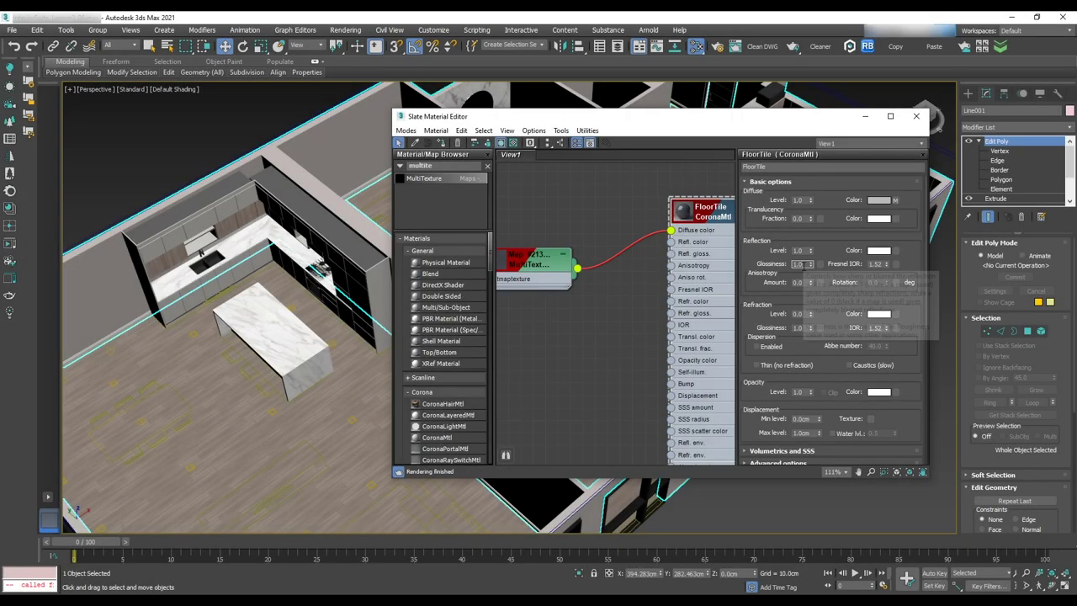
- Set FloorTile's reflection glossiness to 0.85 and insert a Color Correction map between its MultiTexture map and diffuse color
middle_drag(641, 277, 707, 274)
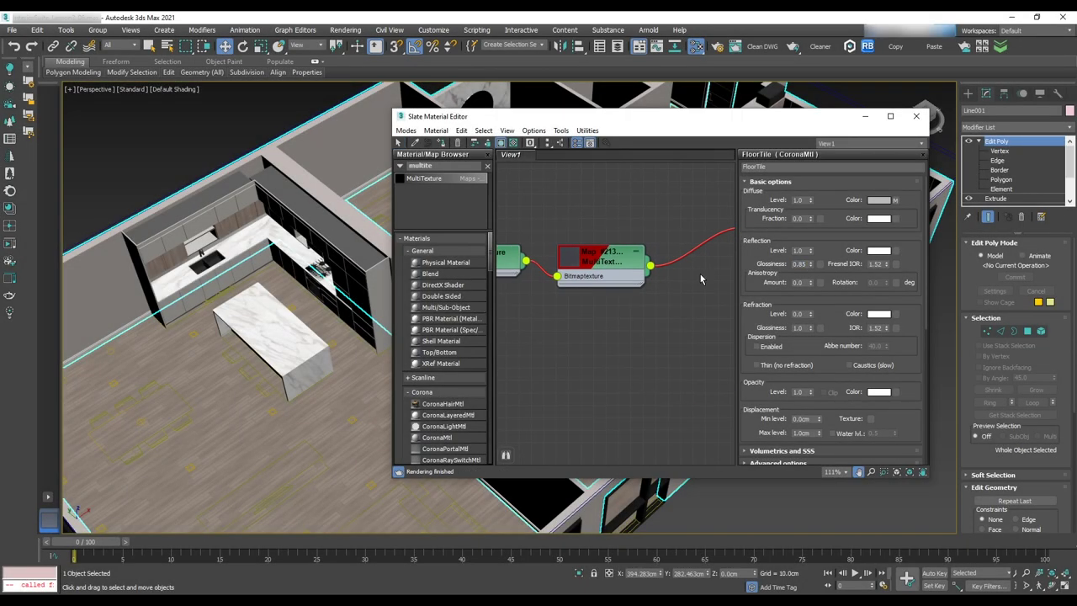
text(colo)
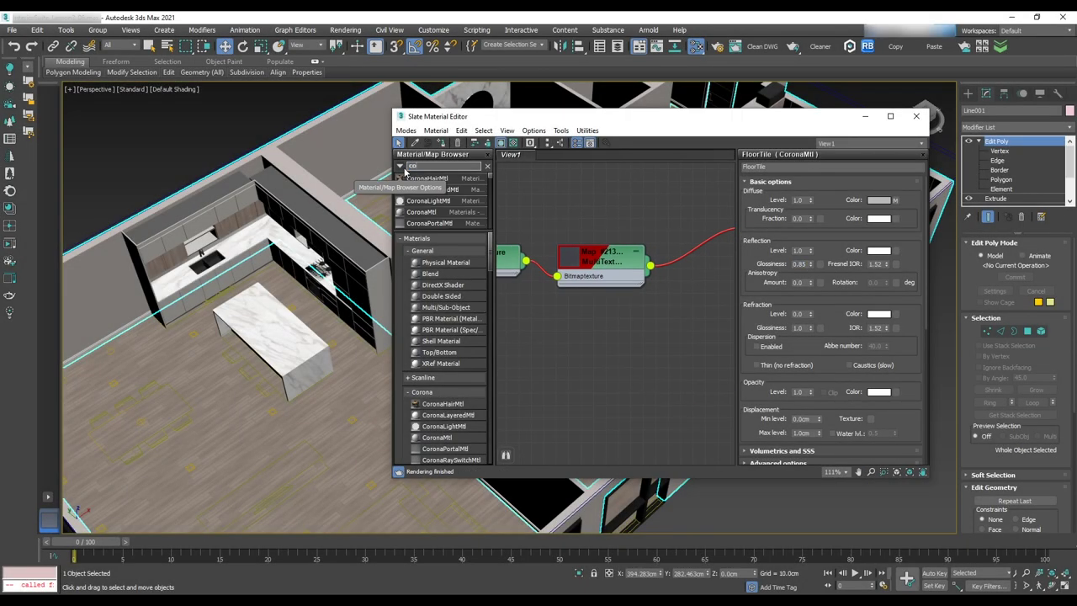
drag(703, 242, 702, 243)
middle_drag(703, 322, 565, 336)
drag(646, 231, 697, 216)
drag(571, 268, 581, 244)
- Switch the Color Correction map's lightness to Advanced and set its RGB gamma to 0.8
double_click(581, 244)
double_click(581, 244)
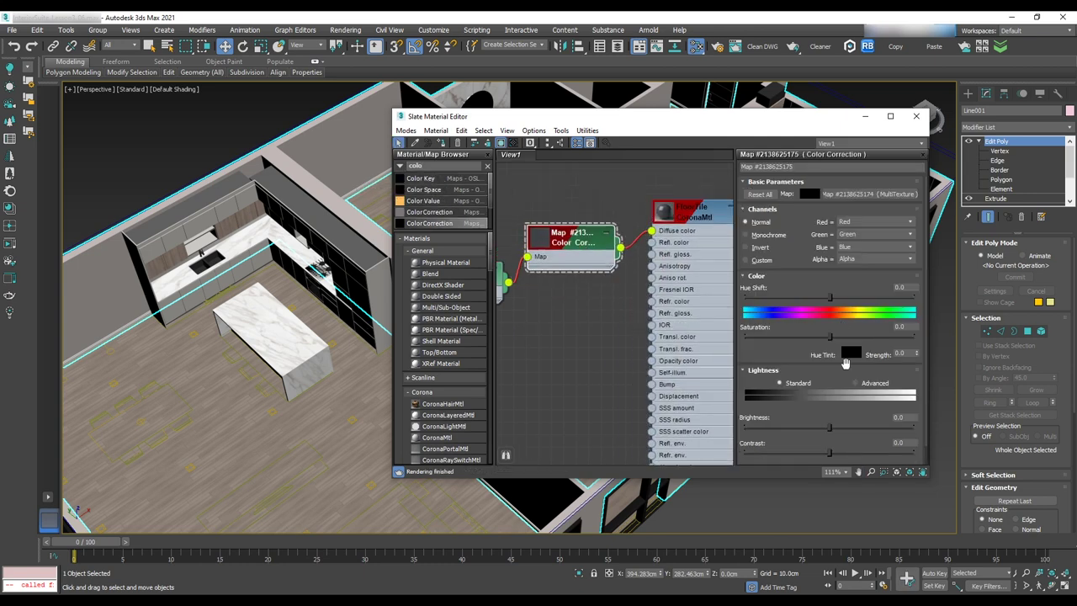
click(854, 383)
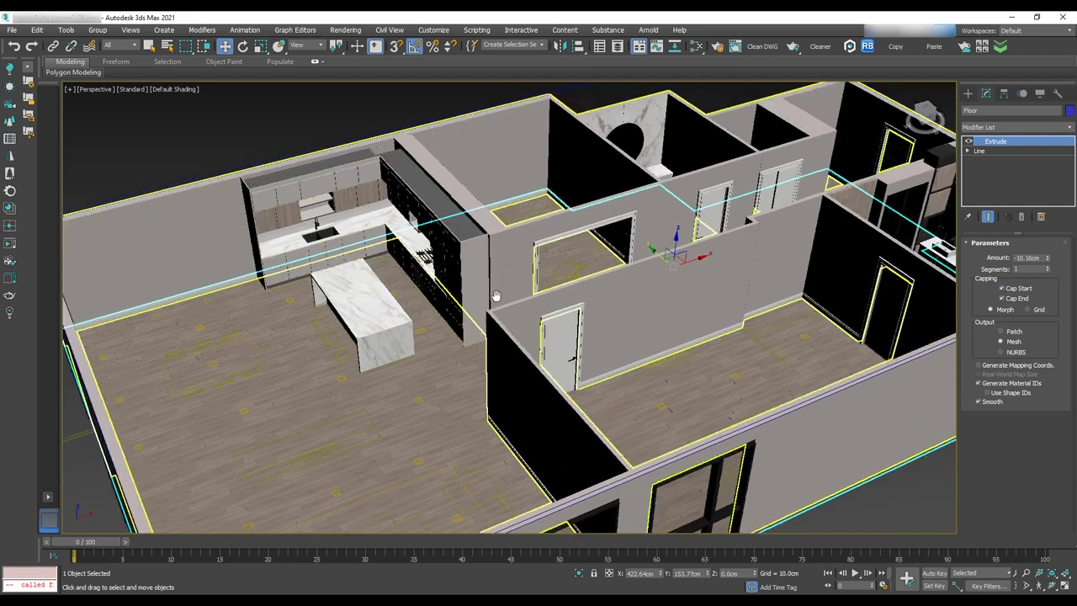
- Merge the objects from the LivingFurniture file in the Furniture folder into the scene
click(12, 29)
click(168, 176)
click(108, 178)
double_click(93, 161)
scroll(168, 248, down, 7)
click(122, 314)
click(366, 361)
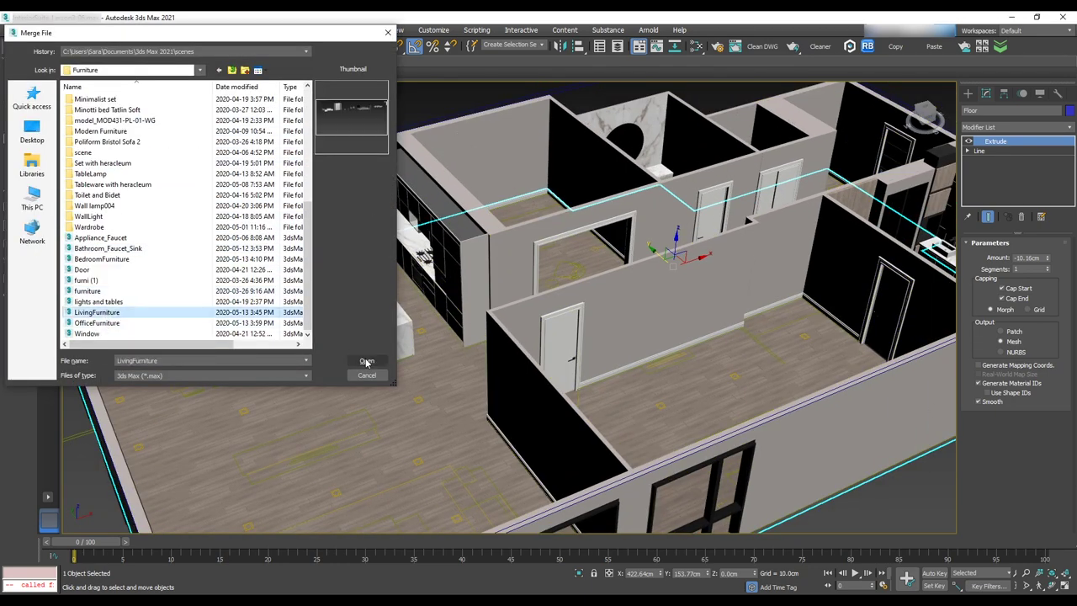
click(366, 362)
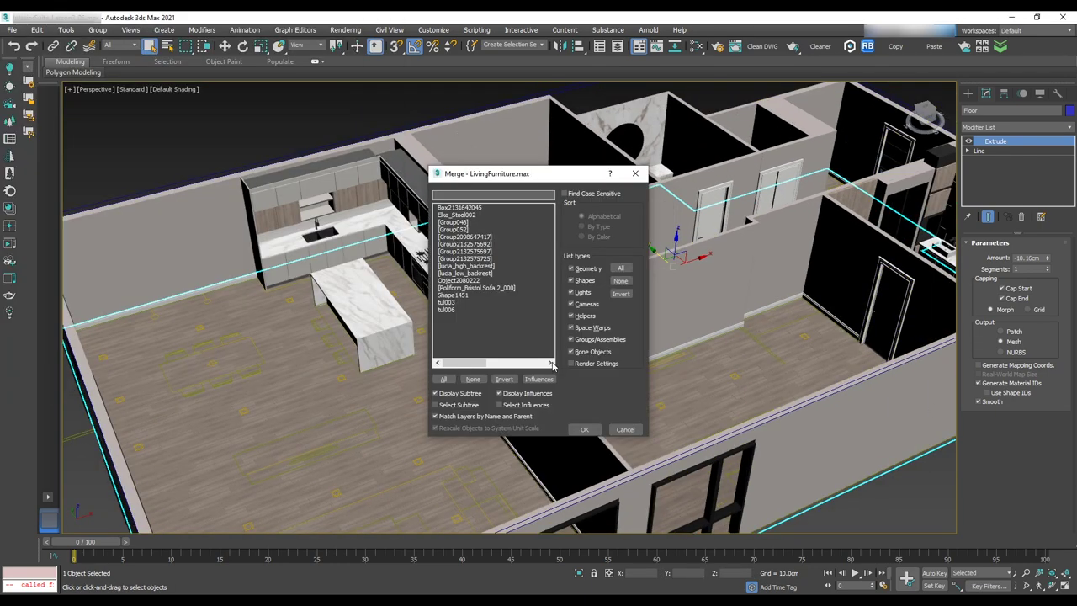
click(591, 431)
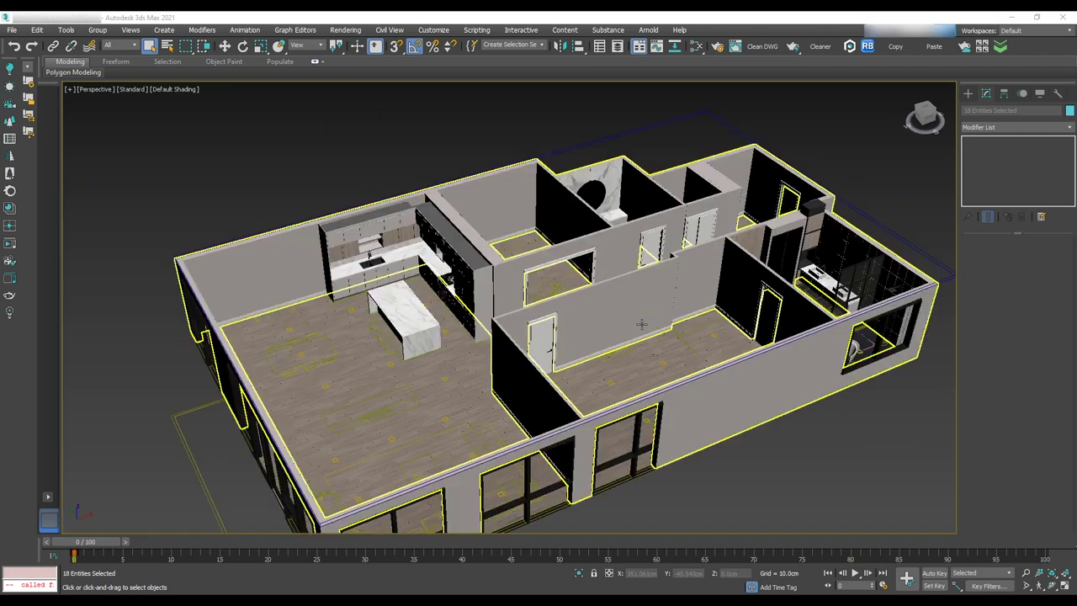
- Move the merged living furniture from its distant position to beside the house
key(z)
scroll(503, 333, up, 4)
click(225, 47)
scroll(451, 240, down, 10)
drag(448, 222, 367, 356)
scroll(336, 362, up, 6)
scroll(270, 347, down, 4)
middle_drag(270, 347, 542, 284)
drag(530, 270, 341, 346)
scroll(337, 357, up, 6)
middle_drag(336, 357, 388, 411)
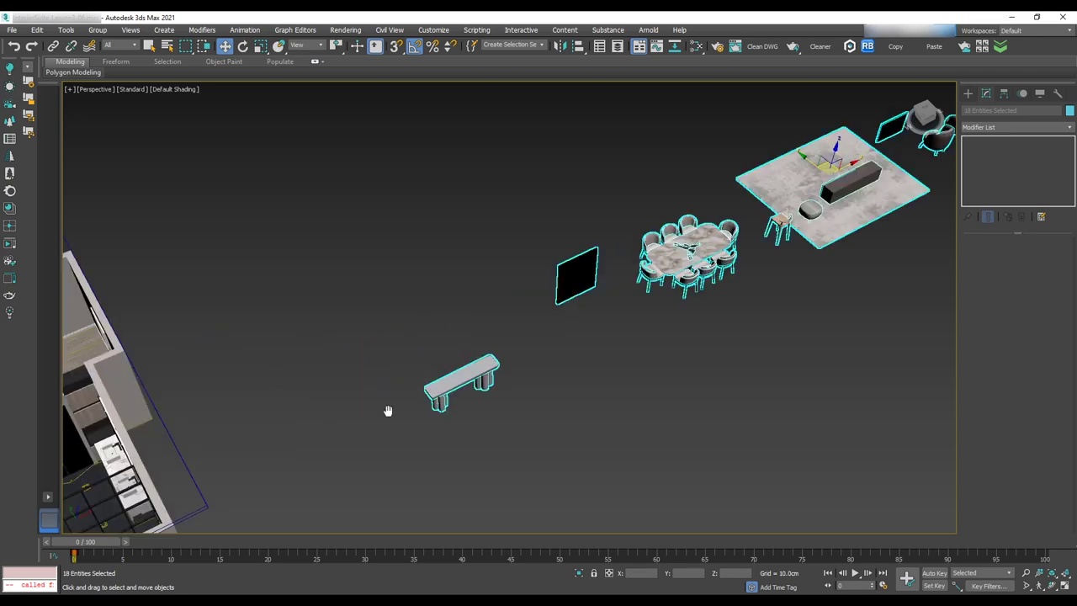
scroll(588, 273, down, 6)
drag(692, 228, 618, 274)
scroll(437, 353, up, 3)
middle_drag(437, 354, 562, 289)
- Select the dining table and its chairs and move them into the house's open living area
click(622, 252)
click(721, 238)
scroll(721, 239, down, 6)
ctrl+click(719, 238)
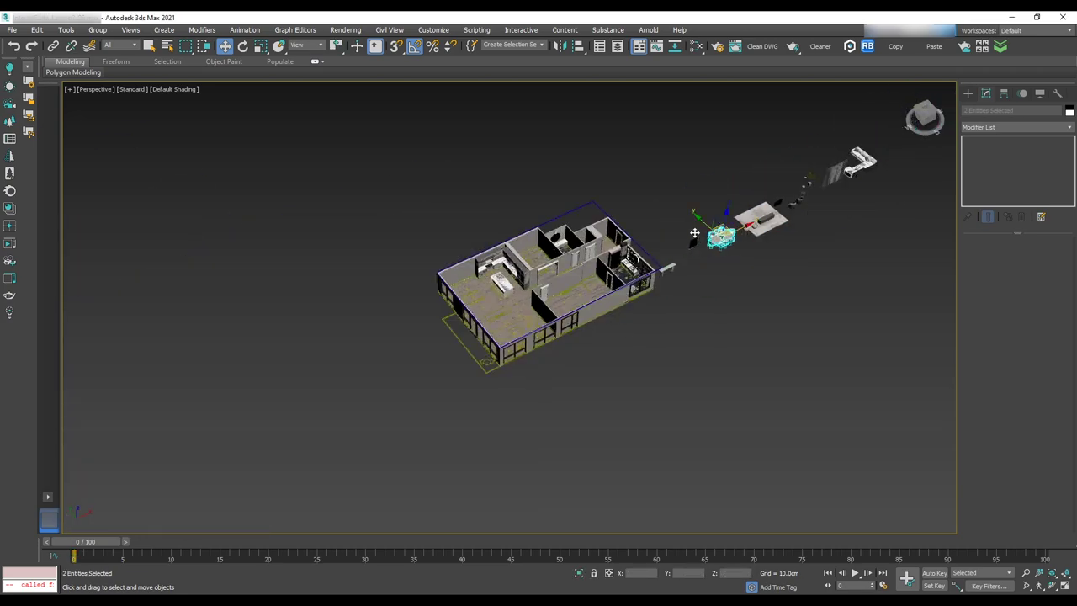
drag(720, 224, 486, 273)
- Add the object beneath the dining set to the selection and isolate the selected objects
scroll(492, 291, up, 7)
scroll(511, 313, down, 2)
middle_drag(538, 328, 509, 366)
ctrl+click(504, 412)
key(alt+q)
middle_drag(580, 370, 650, 413)
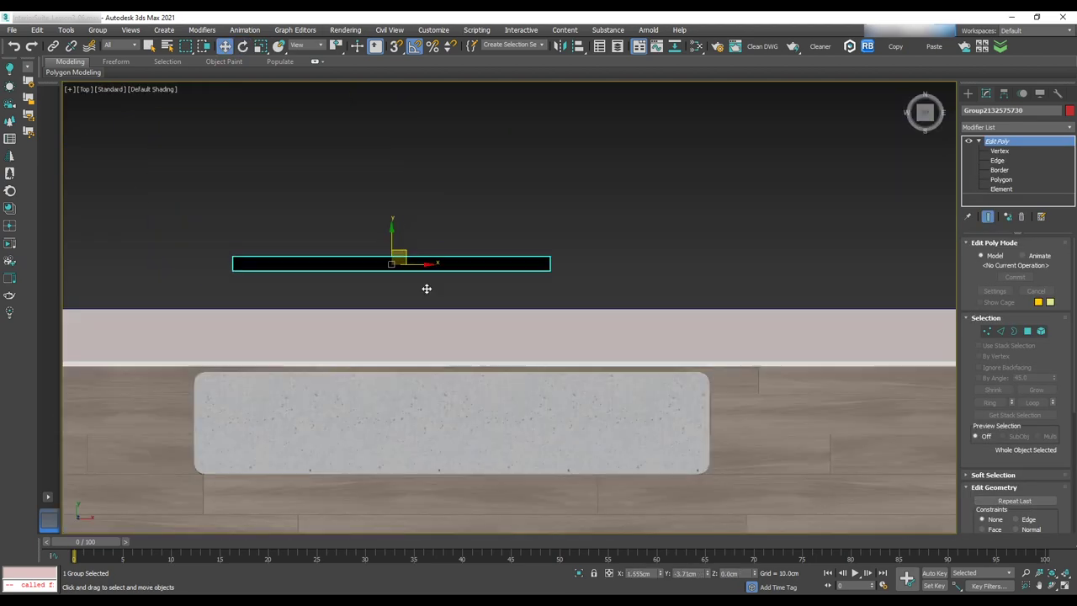
- Move the black wall panel against the wall behind the bench in the top view
drag(428, 267, 457, 365)
middle_drag(464, 357, 432, 377)
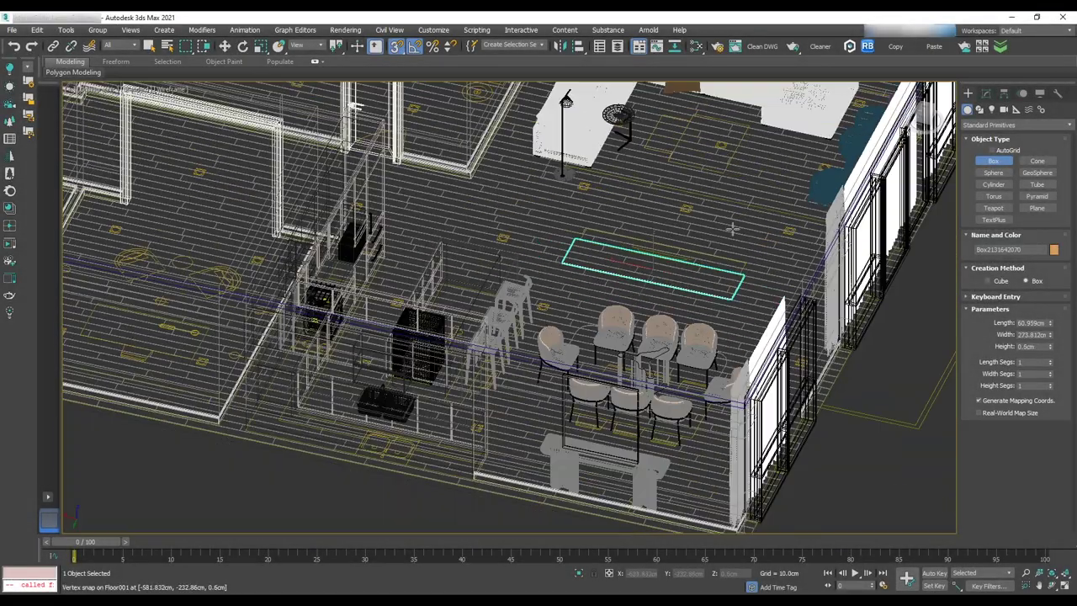
- Set the height of the partition box between the dining and sofa areas to 274.32 cm
key(w)
text(274.32)
key(Return)
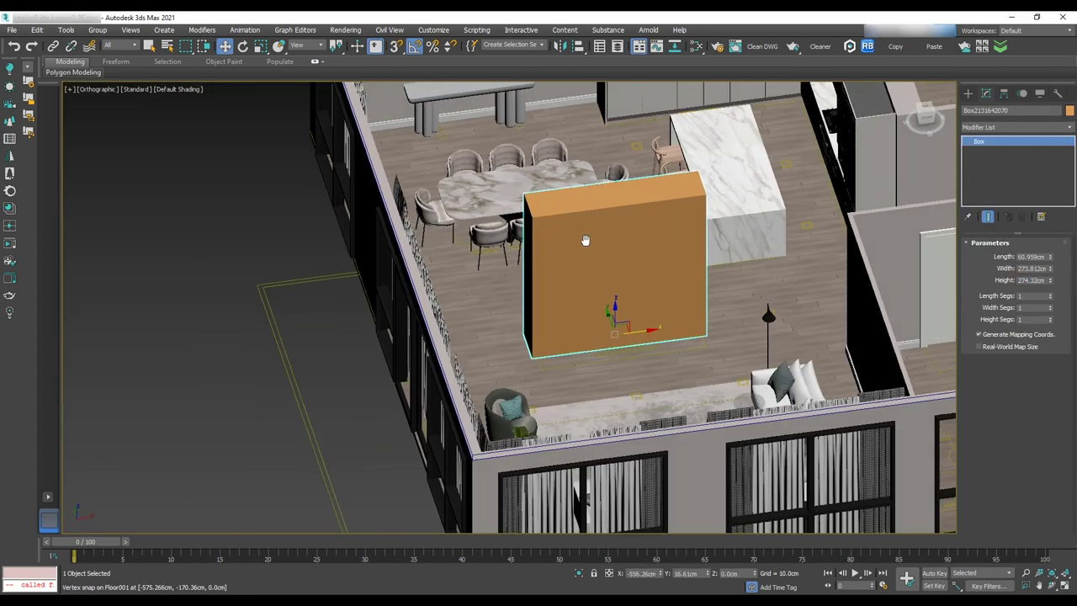
- Open the material editor and add a Corona material named Glossy Wall for the partition box
key(m)
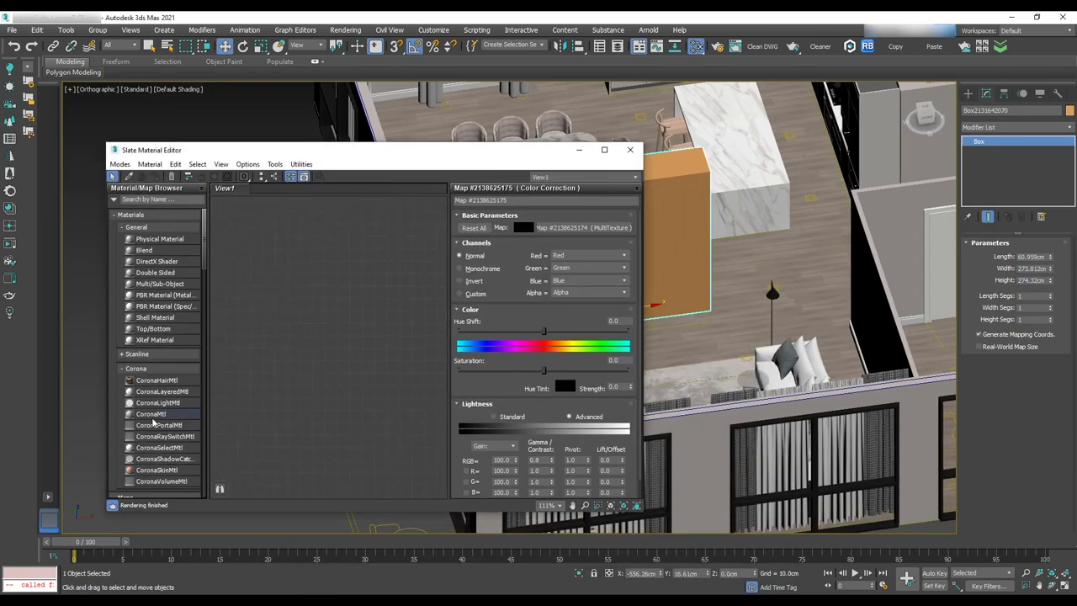
drag(153, 417, 325, 292)
double_click(326, 292)
drag(538, 201, 455, 207)
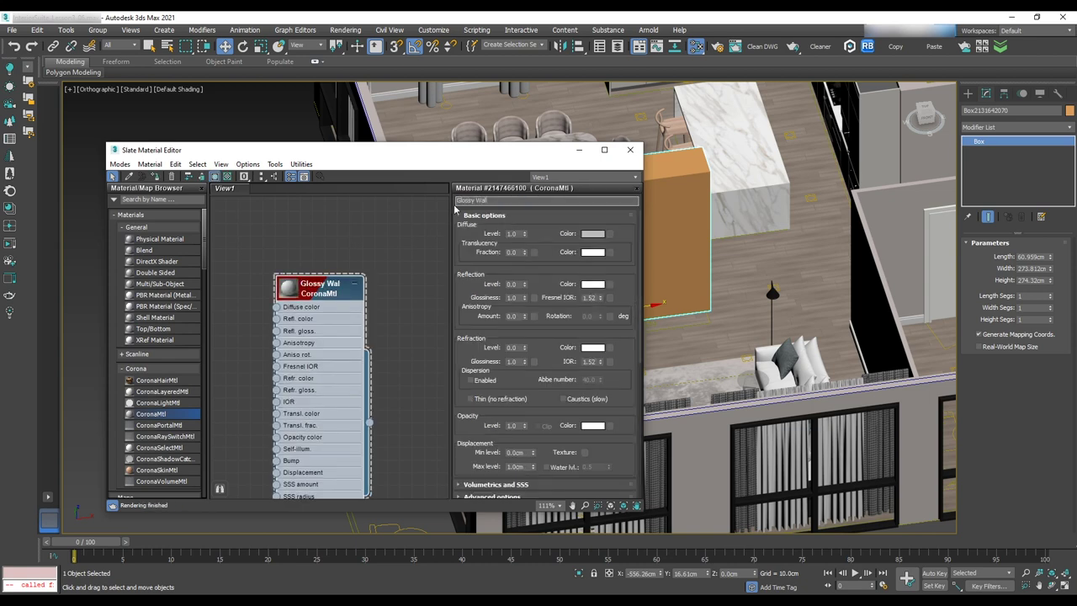
- Set the Glossy Wall material's diffuse color to a very dark grey
click(593, 234)
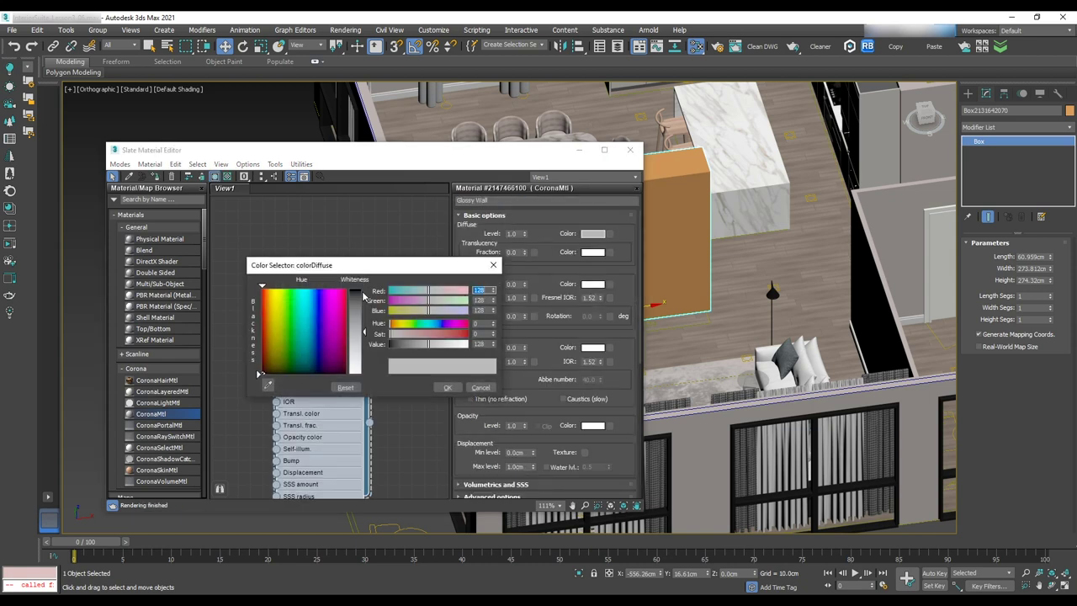
click(363, 293)
click(447, 387)
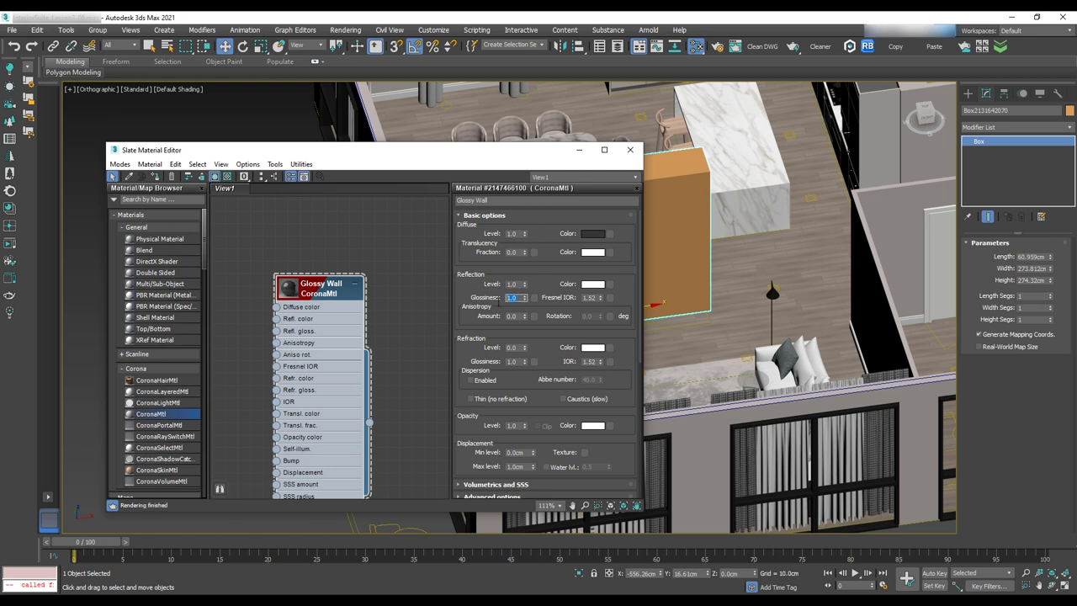
- Give Glossy Wall reflection level 1.0, glossiness 0.9 and Fresnel IOR 2.0, and assign it to the partition box
click(590, 296)
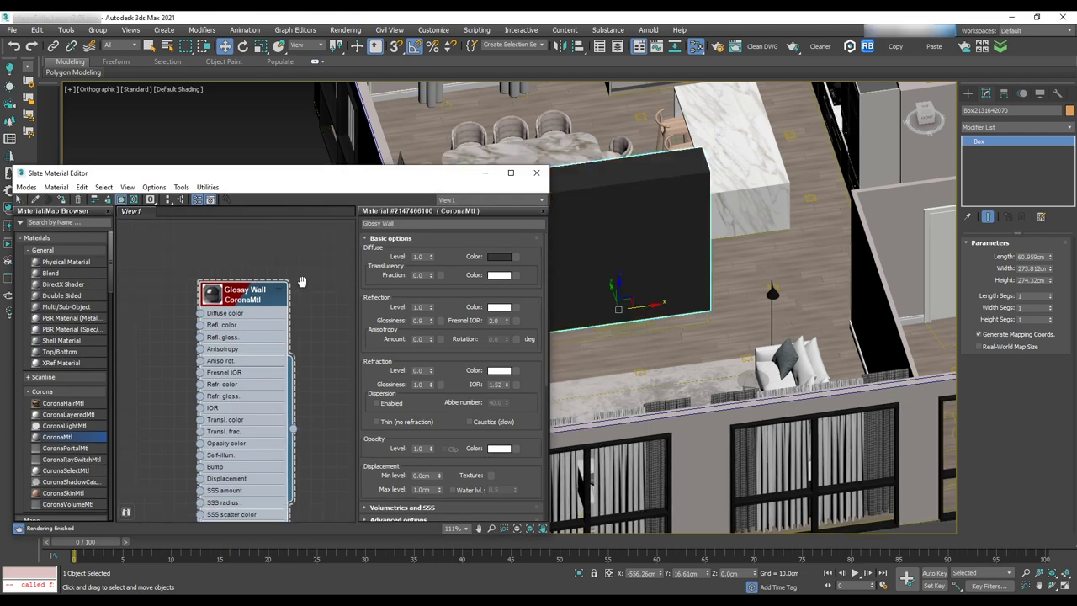
middle_drag(302, 282, 314, 264)
key(m)
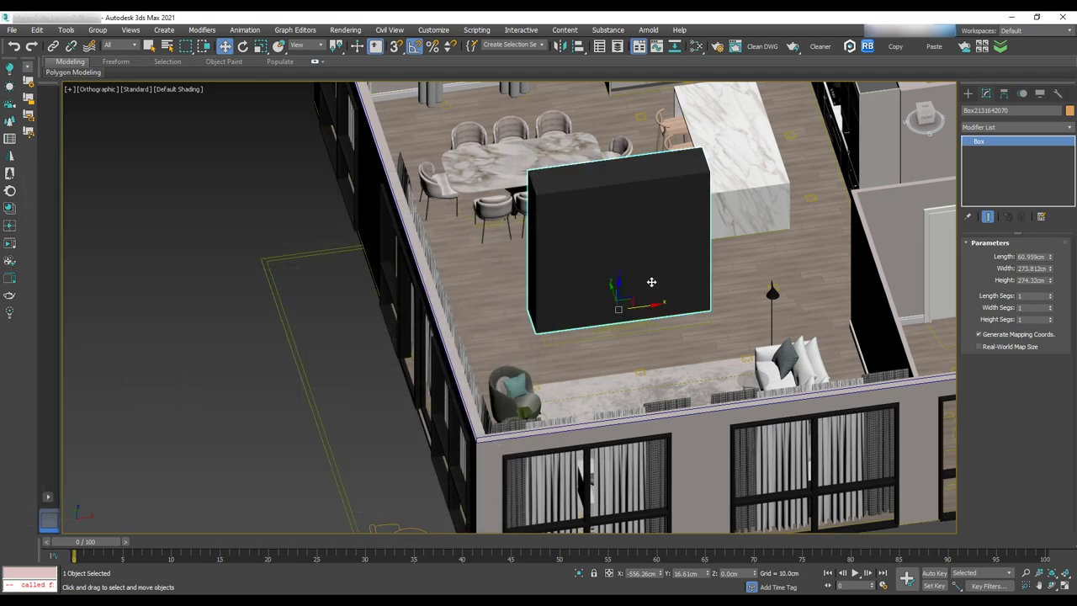
- Rotate and move the TV and its console into place against the sofa-facing side of the black partition
scroll(647, 271, up, 4)
scroll(516, 341, down, 8)
alt+middle_drag(517, 341, 547, 370)
drag(416, 422, 364, 336)
key(e)
click(226, 48)
drag(418, 366, 572, 163)
alt+middle_drag(572, 163, 580, 244)
scroll(580, 227, up, 5)
drag(577, 228, 629, 240)
scroll(505, 370, down, 10)
alt+middle_drag(538, 370, 576, 405)
- Place a copy of the round ottoman beside the original along the dining side of the black partition
click(469, 388)
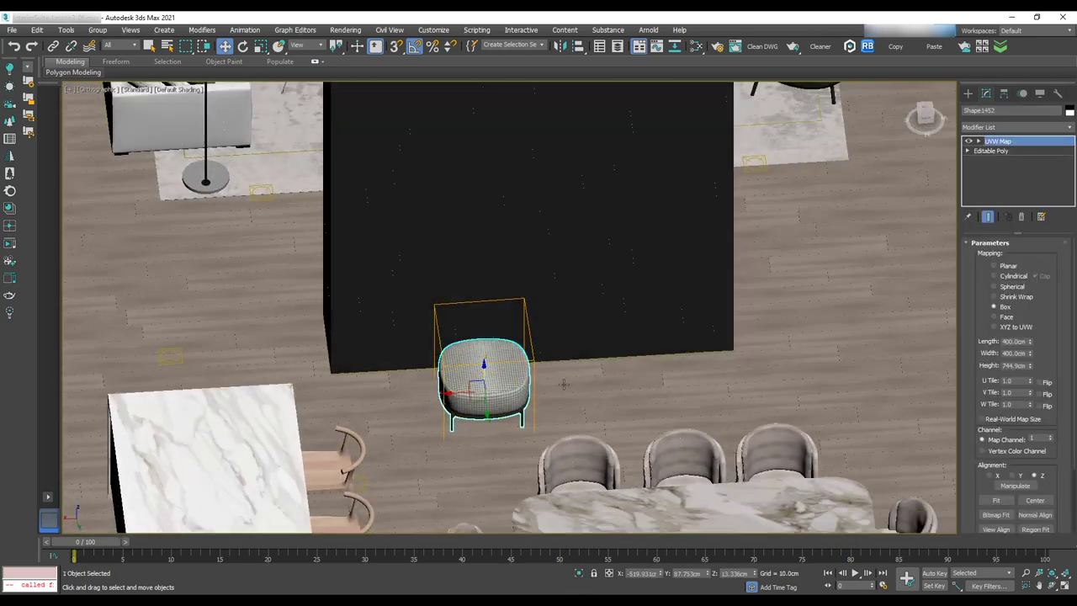
scroll(484, 353, up, 8)
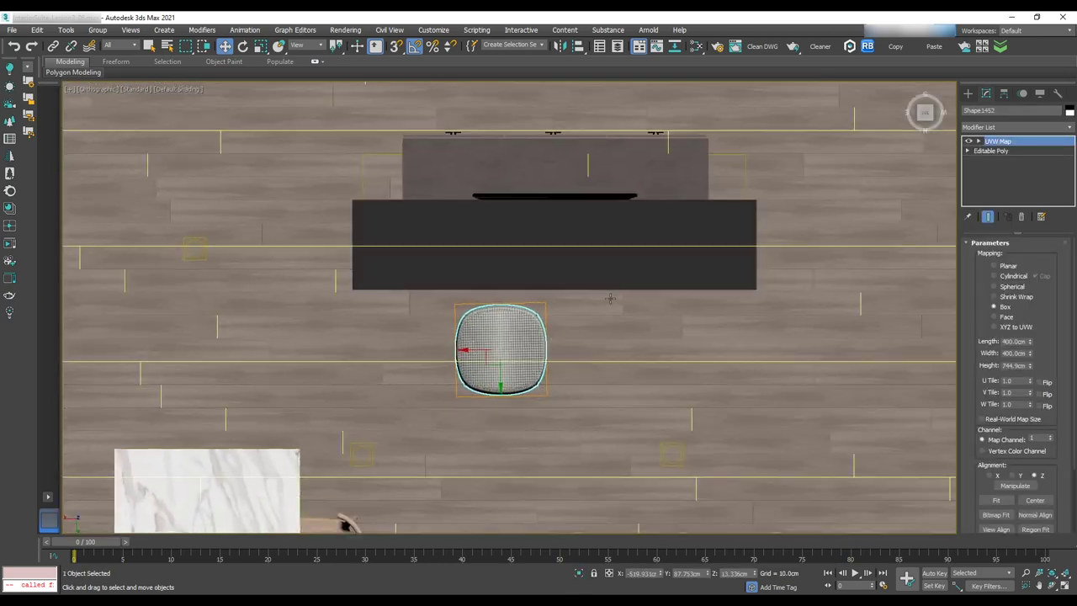
shift+drag(480, 348, 707, 353)
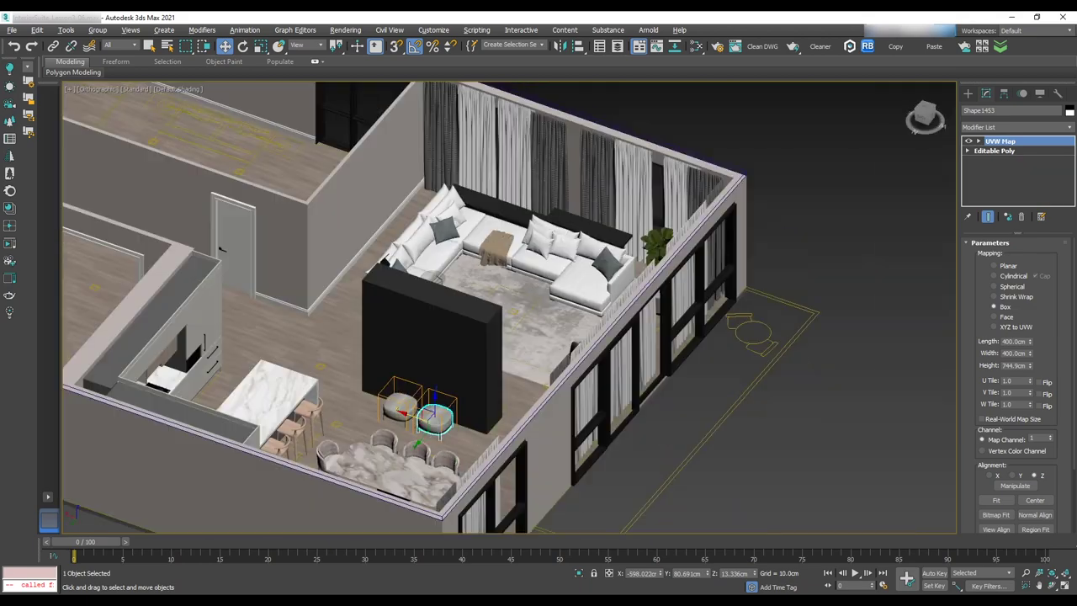
- Draw a thin upright box about 4 x 39 x 206 cm with AutoGrid near the wall behind the sofa
click(967, 92)
click(995, 161)
click(994, 150)
scroll(471, 331, up, 5)
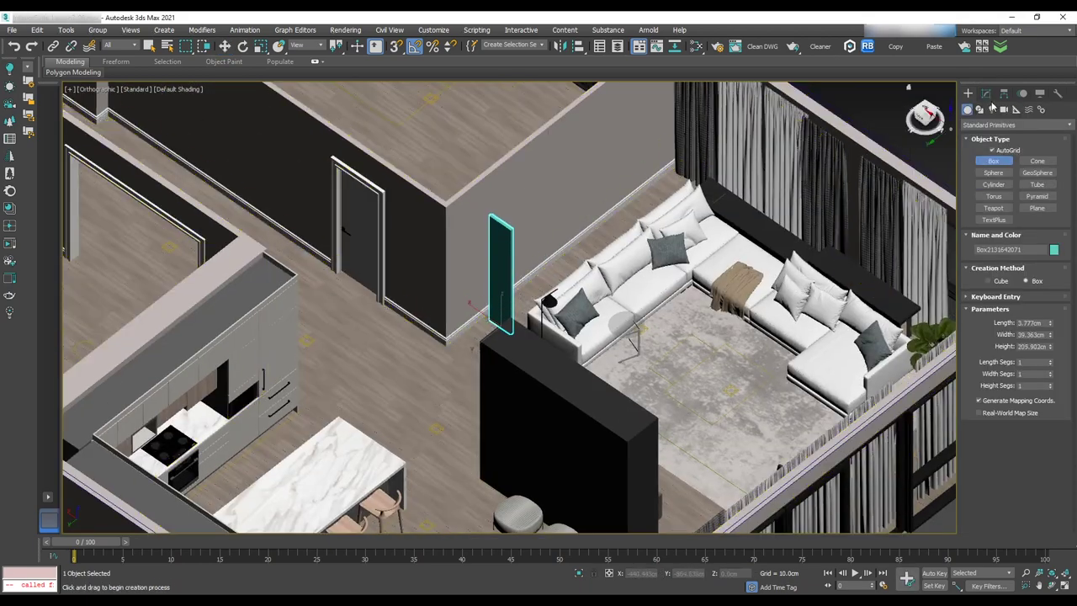
- Set the upright box's length to 1 cm, width to 40 cm and height to 9'
click(986, 93)
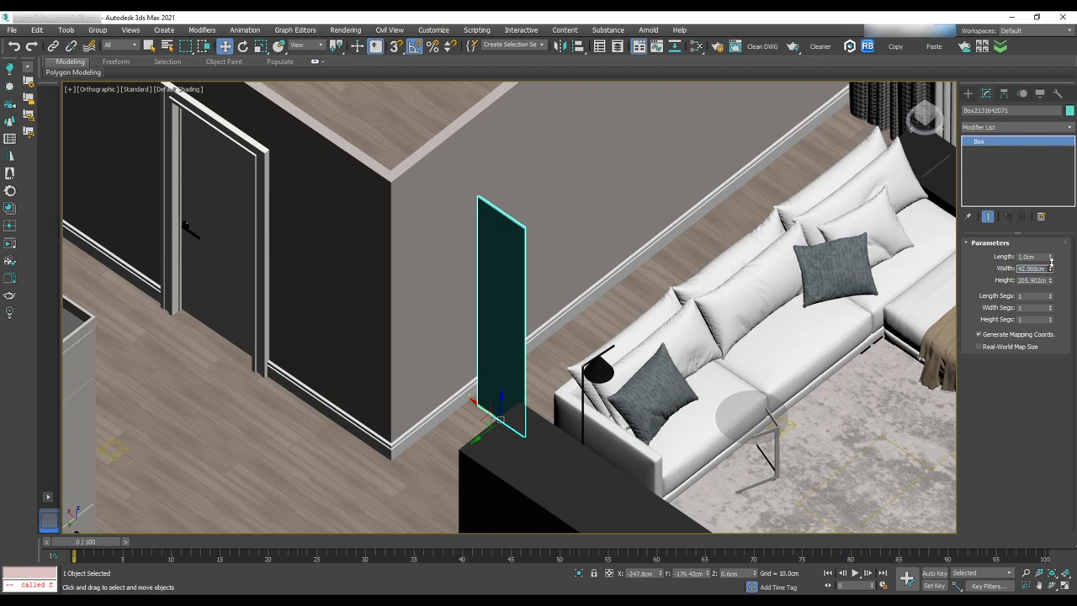
double_click(1029, 281)
text(9')
key(Return)
- Copy the upright panel along the wall behind the sofa to make a row of seven panels
click(924, 107)
middle_drag(404, 497, 567, 291)
scroll(567, 291, up, 4)
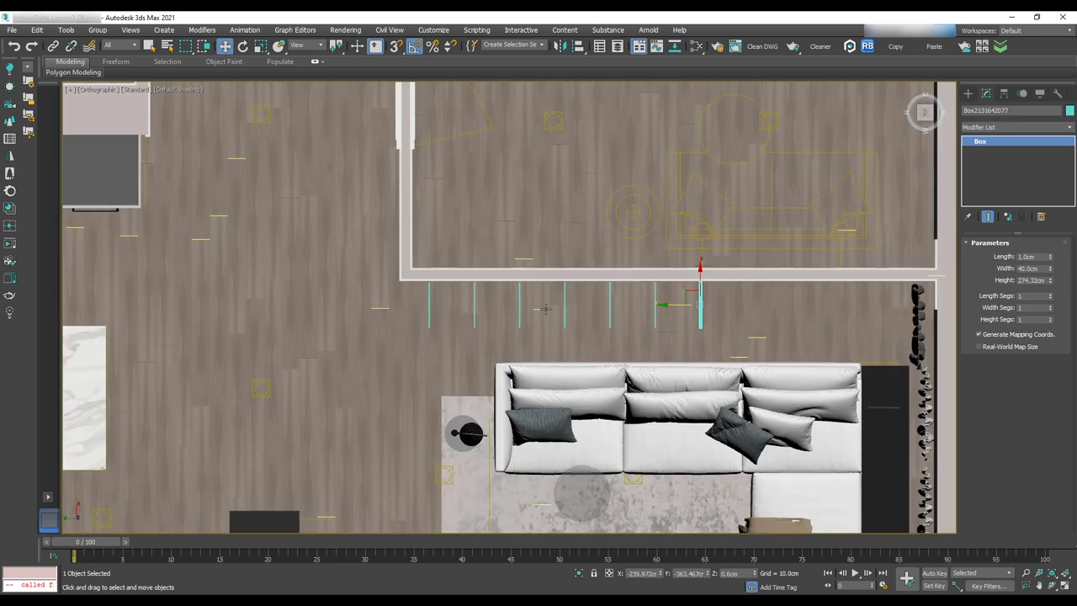
- Spread the seven panels along the wall and turn the inner ones to alternating angles
scroll(757, 312, up, 2)
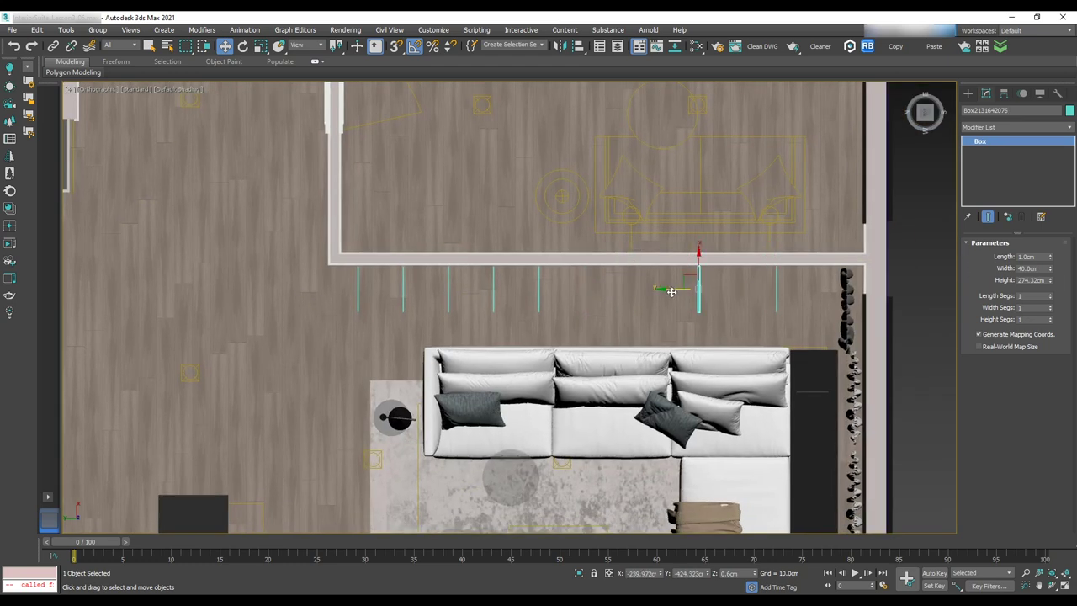
drag(524, 287, 559, 285)
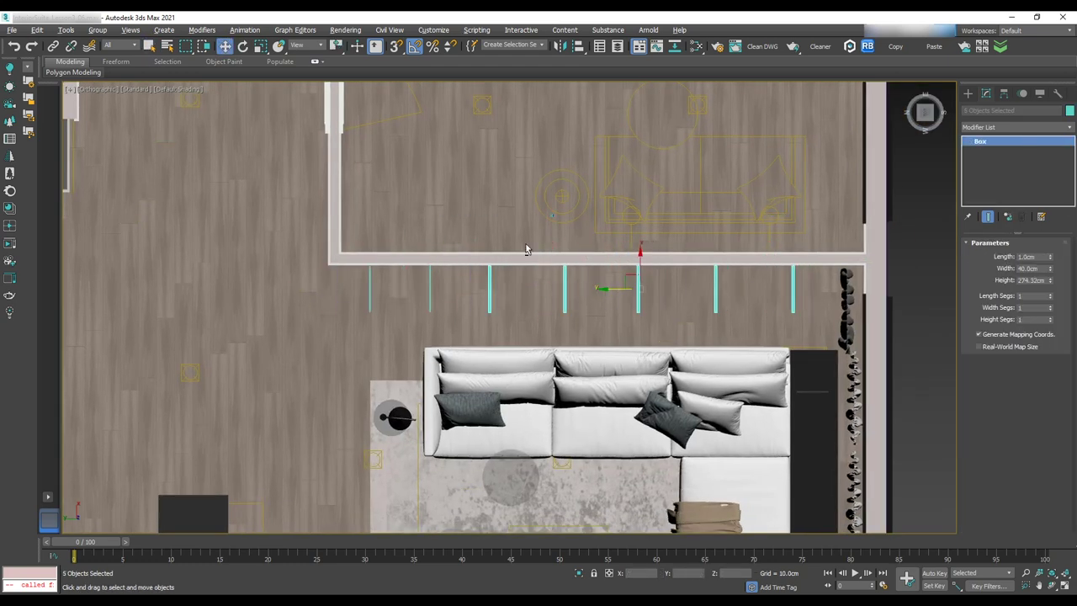
scroll(525, 249, up, 2)
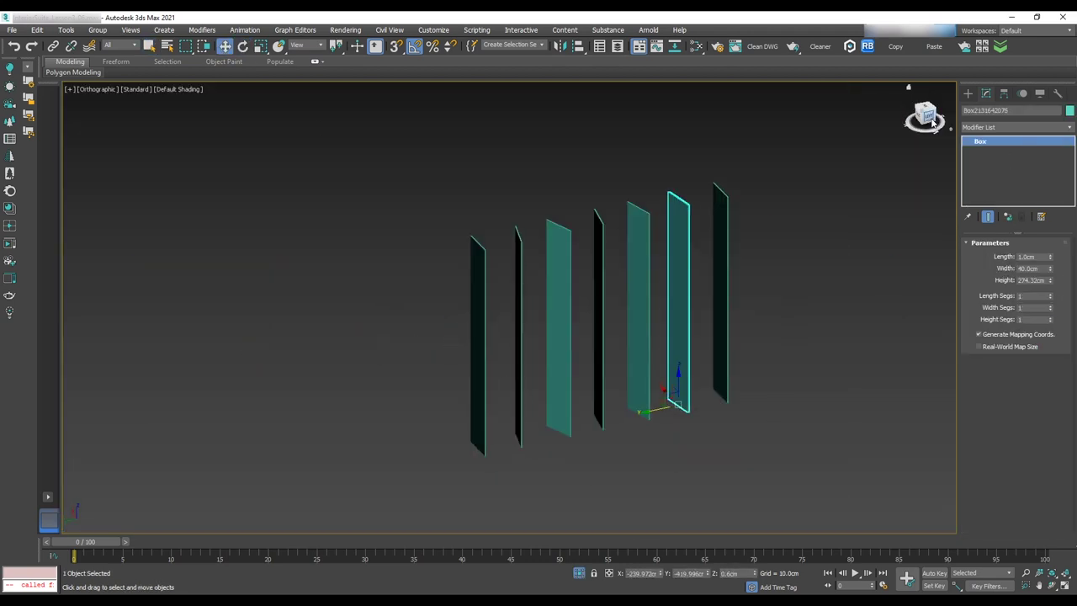
- Draw a box about 313 x 49 x 13 cm across the panels and convert it to an editable poly
key(l)
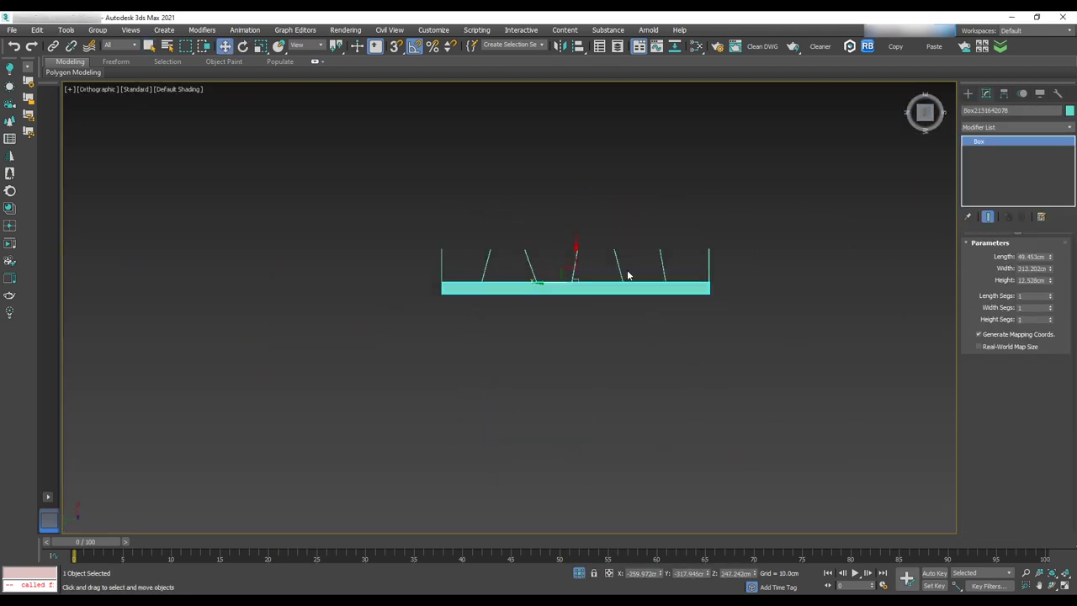
scroll(625, 272, up, 3)
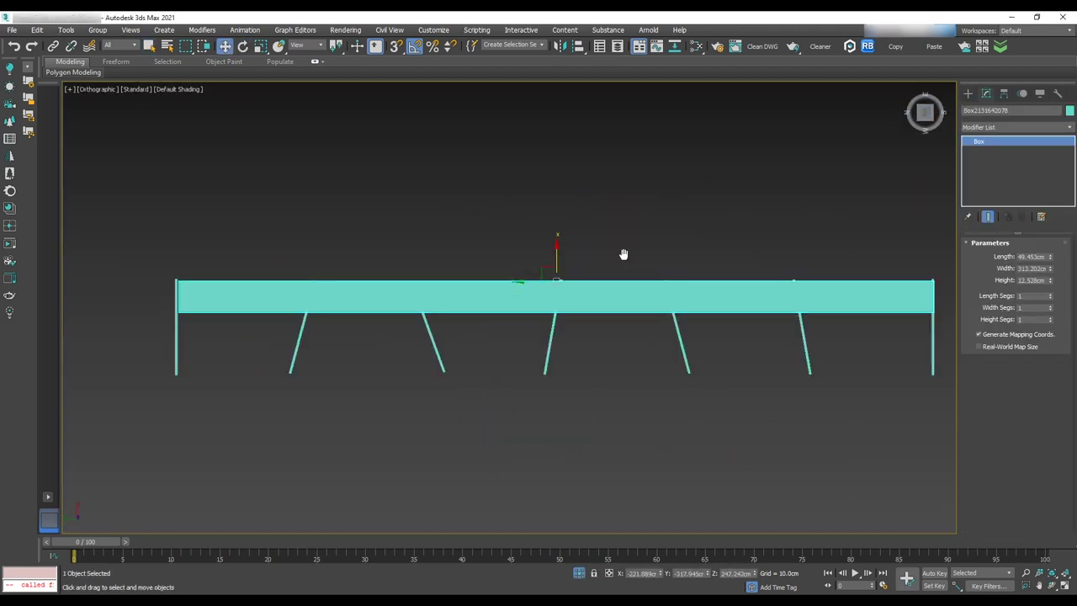
right_click(759, 298)
click(889, 413)
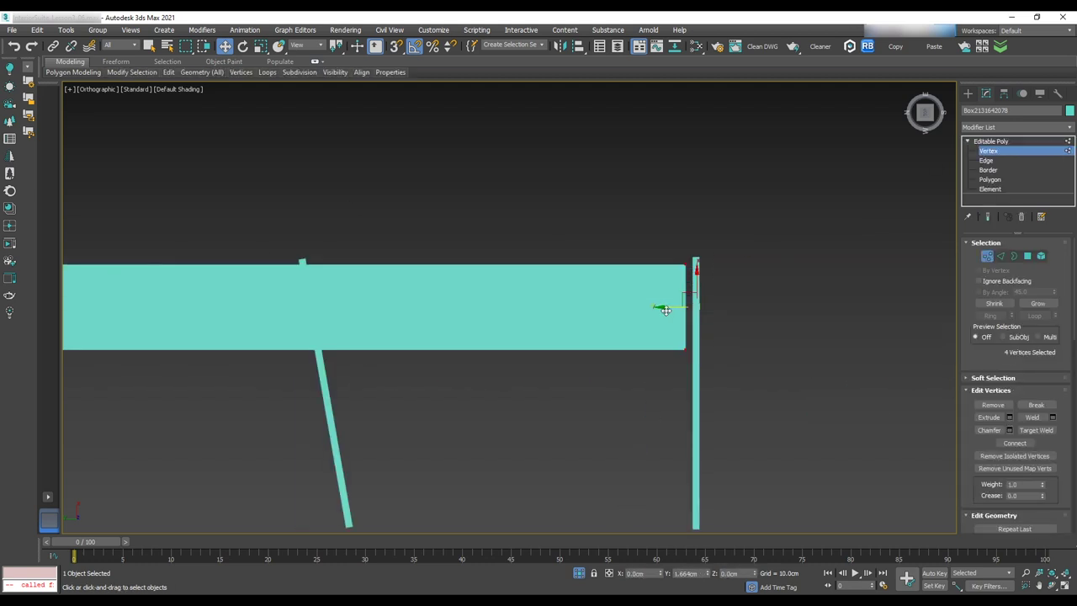
- Move the shelf box's edge vertices so it fits between the outer panels and stays within the panels' depth
scroll(744, 272, down, 6)
drag(747, 255, 180, 281)
scroll(466, 259, up, 3)
drag(466, 262, 466, 270)
key(ctrl+z)
scroll(466, 259, down, 3)
drag(774, 286, 721, 297)
drag(463, 257, 463, 289)
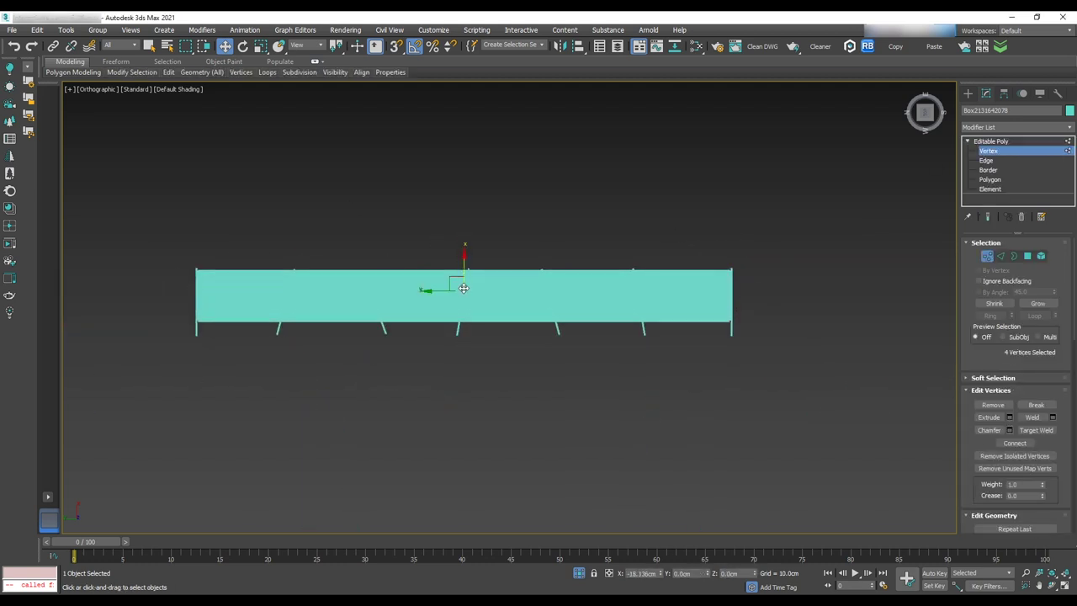
- Copy the shelf downward in the side view to start the rows between the panels
alt+middle_drag(483, 290, 507, 207)
key(l)
scroll(555, 206, down, 3)
drag(567, 192, 567, 283)
key(ctrl+z)
click(994, 152)
shift+drag(679, 228, 680, 299)
click(540, 354)
- Make further downward copies of the shelf to fill the remaining heights of the unit
click(988, 151)
click(985, 149)
mouse_move(567, 246)
mouse_down()
mouse_move(567, 284)
mouse_move(568, 247)
mouse_up()
shift+drag(570, 248, 573, 292)
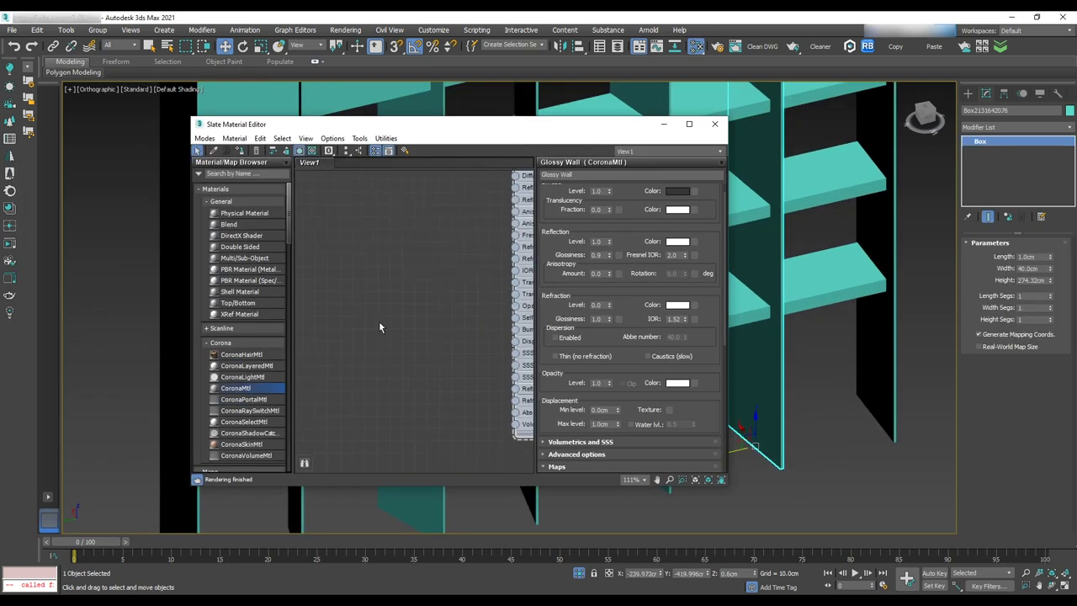
- Create a CoronaMtl named Shelf_Living and give it a dark grey-brown diffuse colour of about RGB 66, 65, 61
drag(236, 387, 395, 210)
text(Shelf_Living)
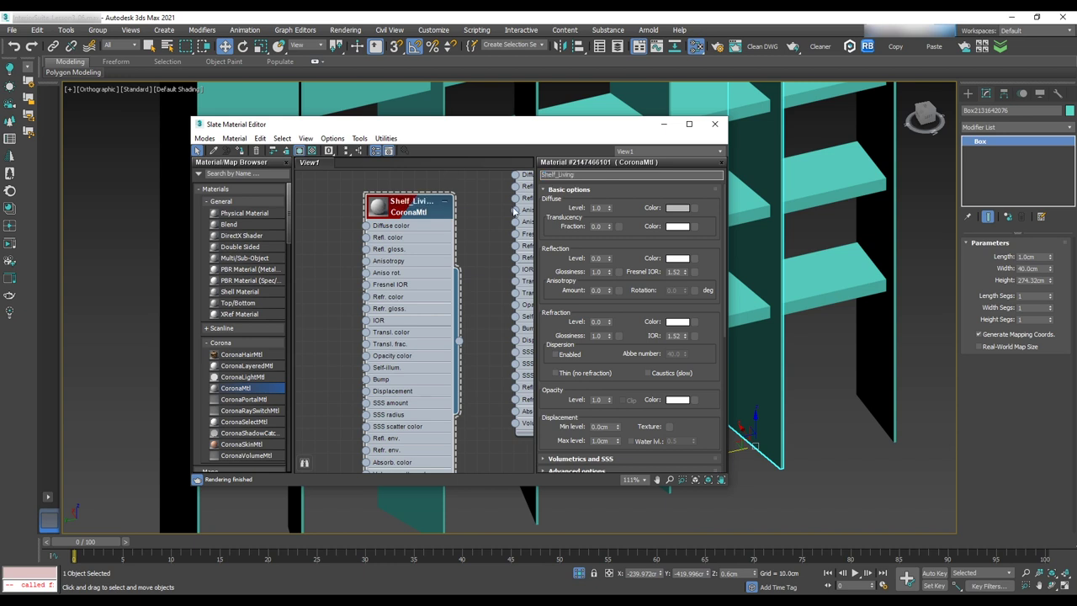
click(677, 207)
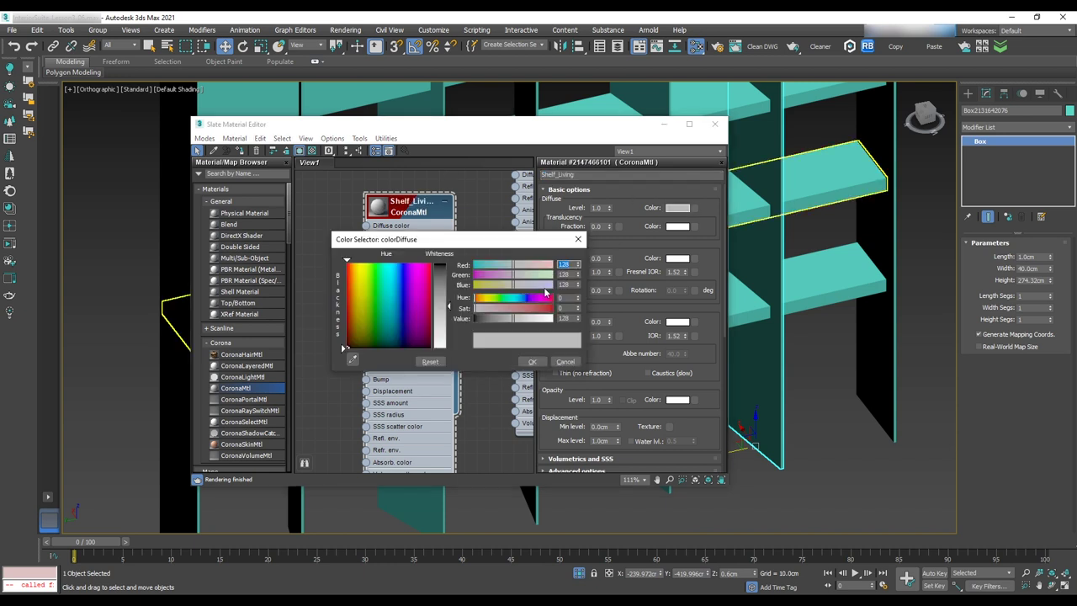
drag(482, 318, 493, 318)
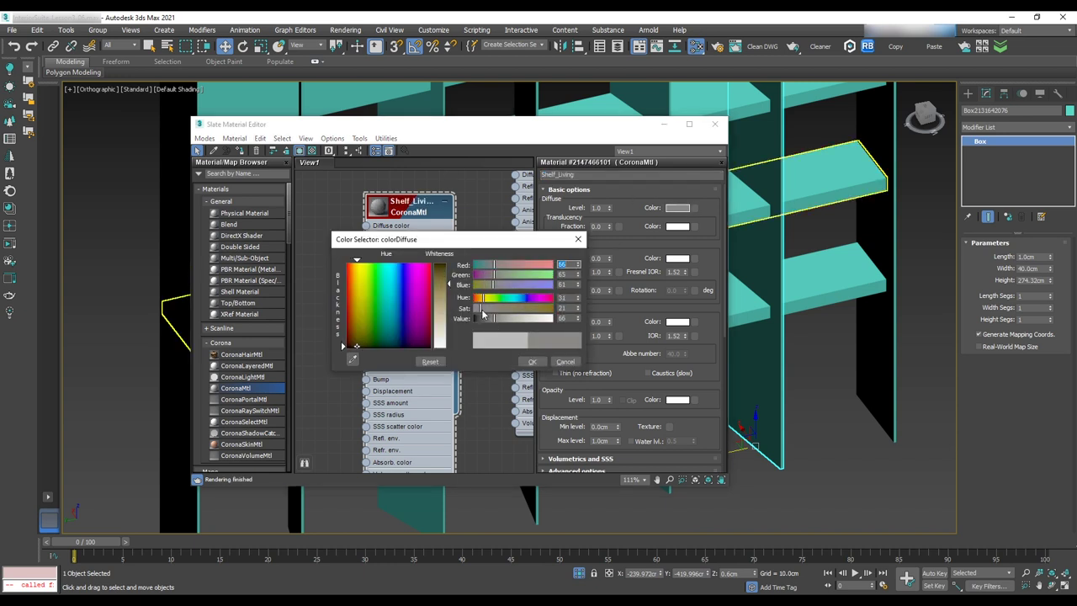
click(533, 361)
- Set Shelf_Living's reflection level to 1 and glossiness to 0.85, and assign it to the unit's four horizontal pieces
double_click(596, 258)
text(1)
key(Tab)
text(0.)
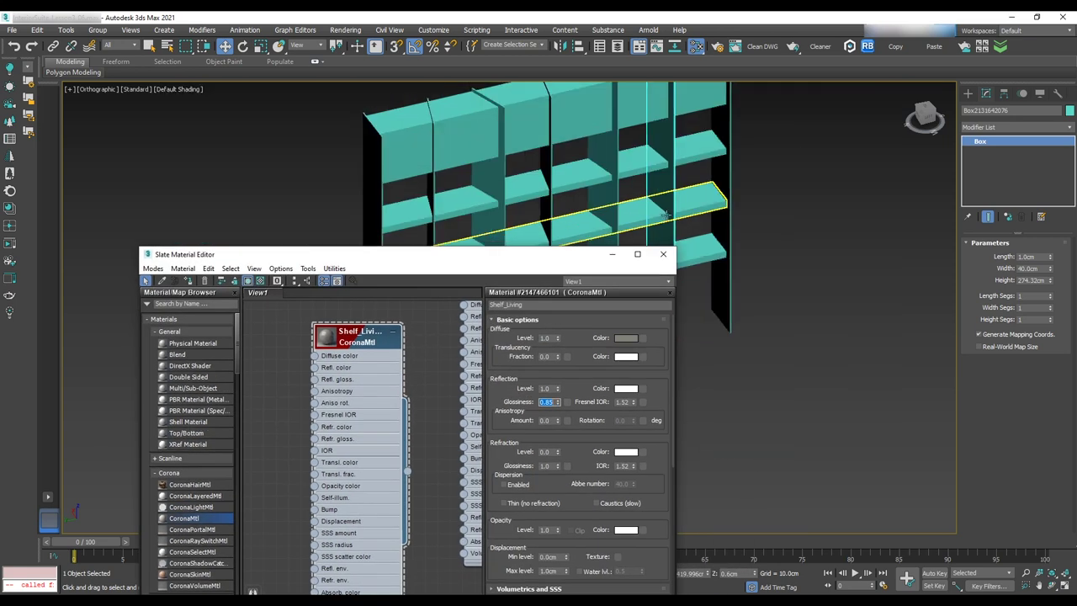
right_click(328, 420)
click(370, 104)
- Create another CoronaMtl named Sides_Shelf_Living with a grey-brown diffuse colour
middle_drag(373, 434, 456, 409)
drag(189, 518, 324, 328)
double_click(330, 317)
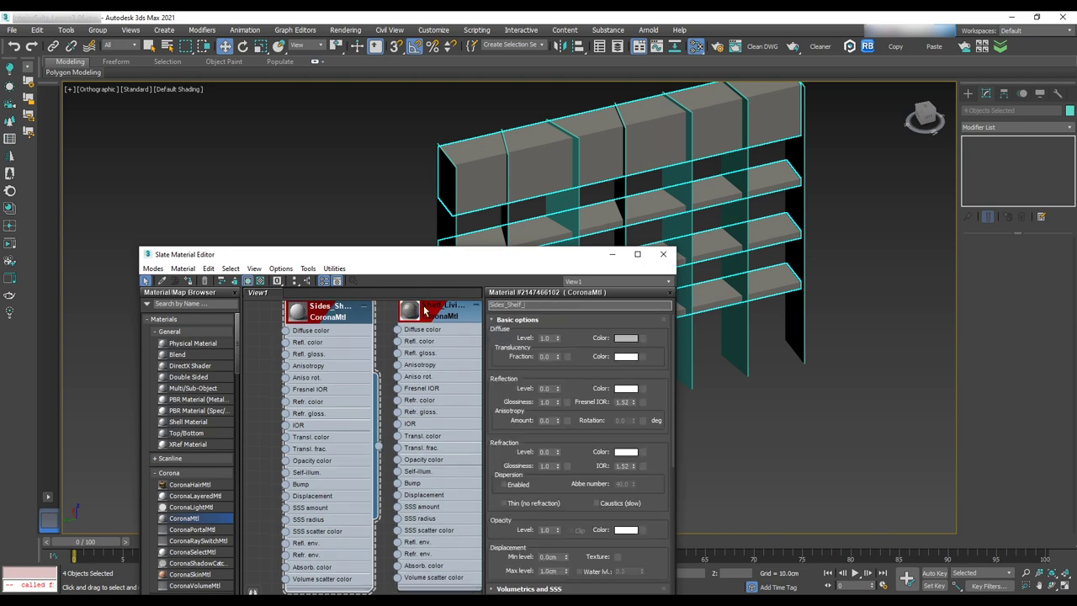
click(626, 338)
drag(308, 448, 306, 453)
drag(398, 436, 402, 415)
click(480, 491)
middle_drag(393, 421, 438, 423)
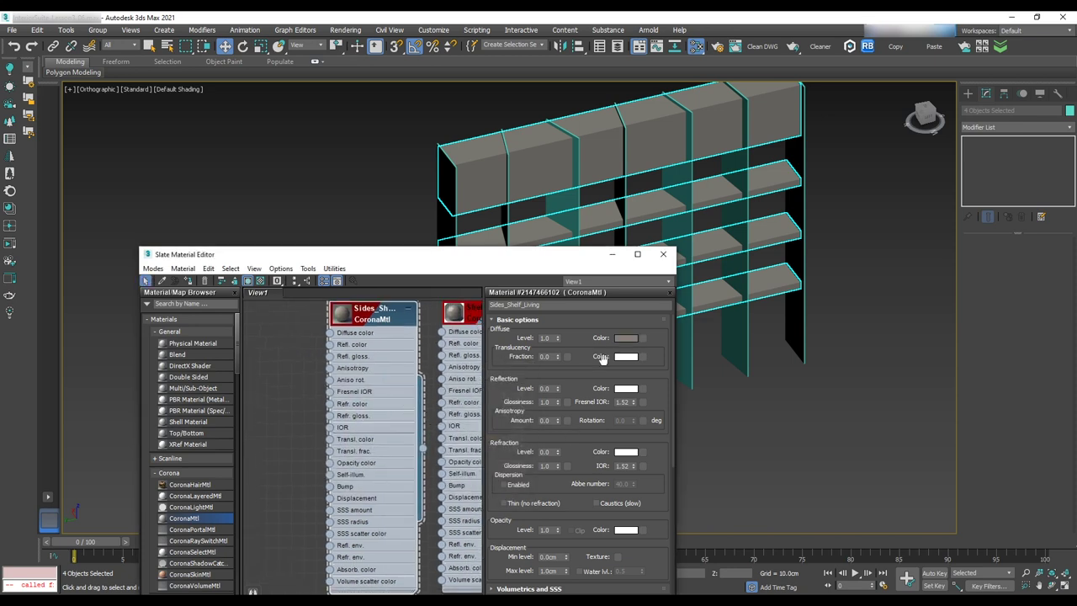
- Copy the grey-brown colour to Sides_Shelf_Living's reflection colour, make its diffuse black and set the Fresnel IOR to 999
click(626, 339)
click(476, 490)
right_click(631, 339)
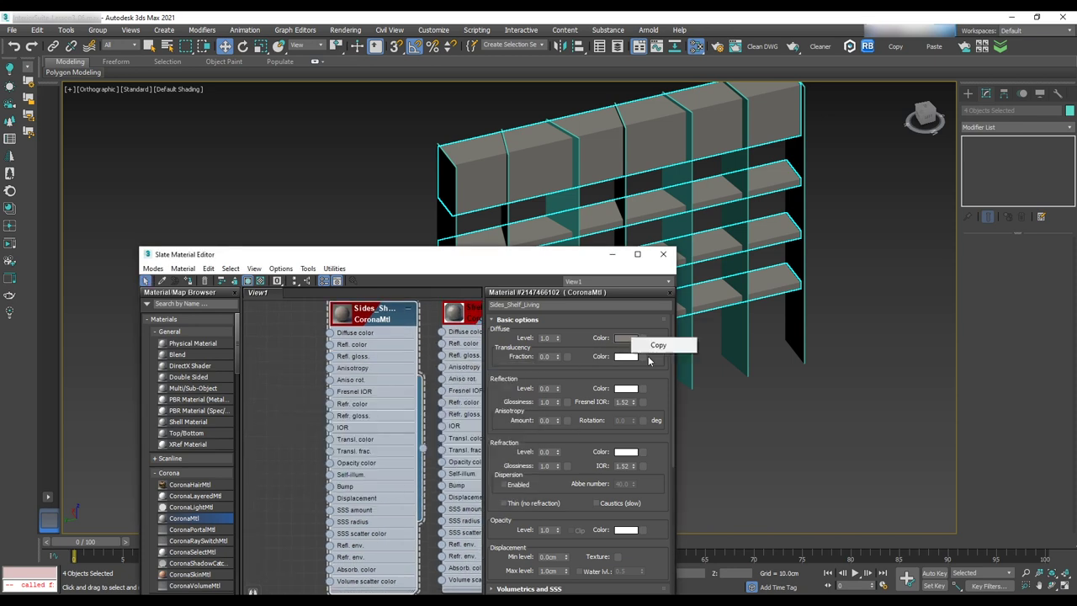
click(625, 338)
drag(398, 412, 399, 392)
drag(305, 458, 301, 480)
click(480, 491)
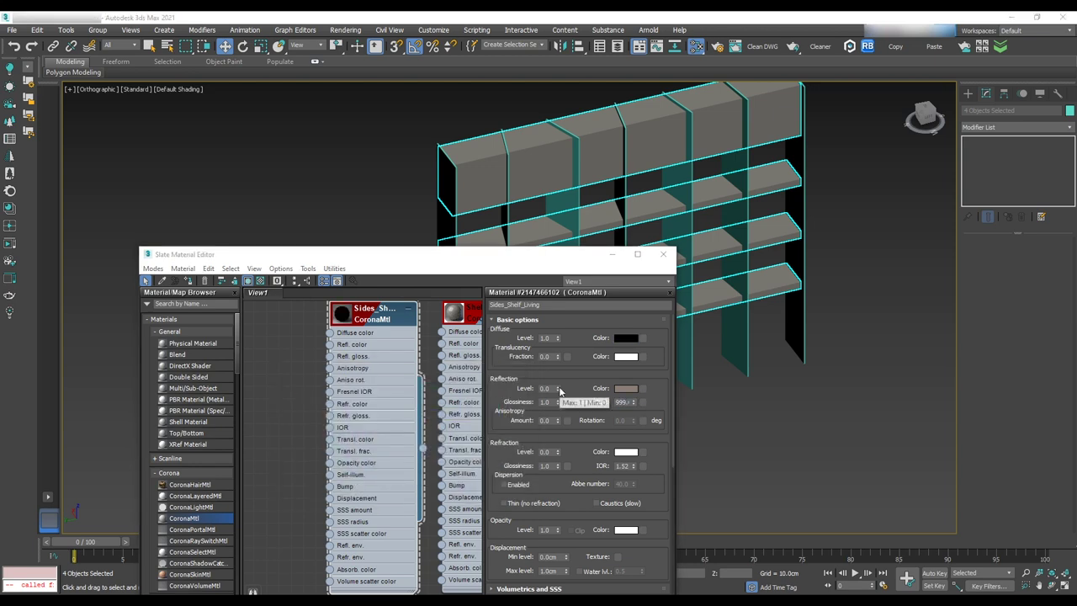
- Set the reflection level to 1.0 and glossiness to 0.85, and load the ResinBlackR bitmap from the Imperfection textures as glossiness map
click(568, 403)
double_click(714, 177)
click(145, 71)
click(116, 241)
double_click(93, 216)
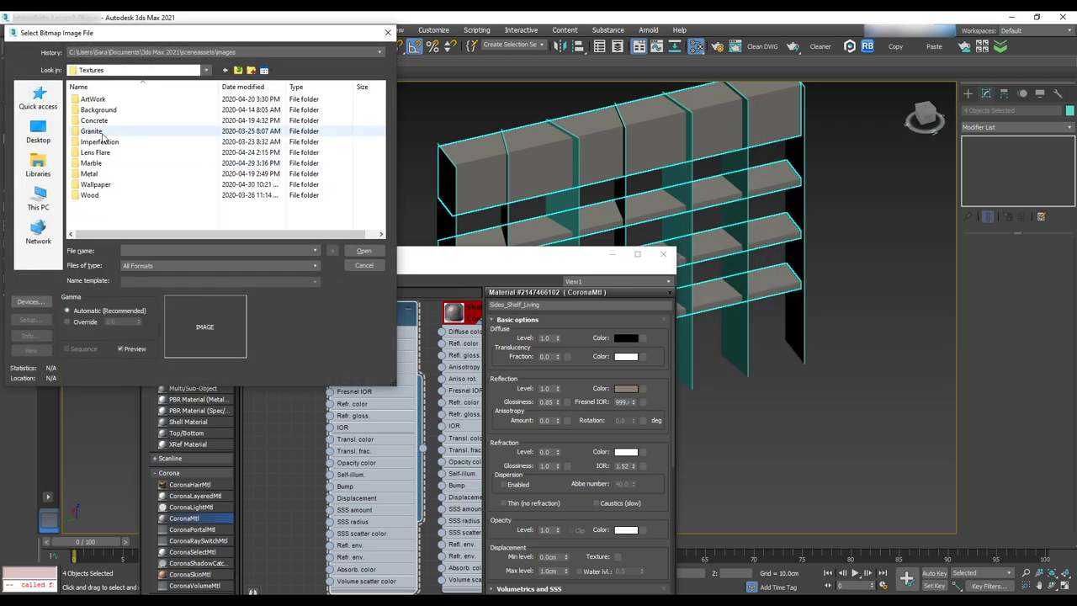
double_click(102, 142)
scroll(217, 175, down, 10)
scroll(217, 175, down, 1)
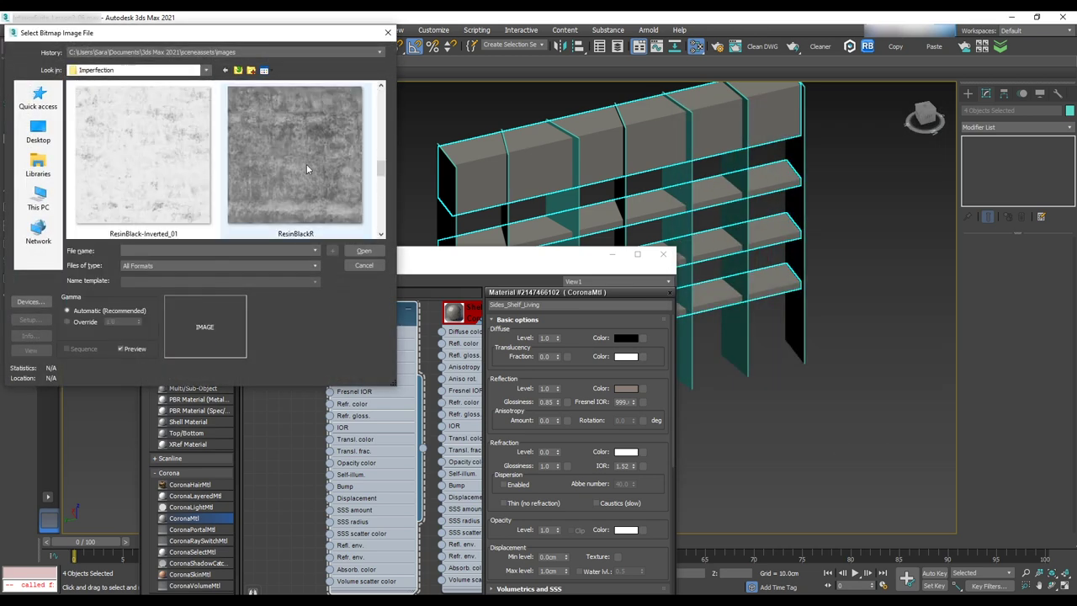
double_click(267, 171)
- Set the reflection glossiness map amount to 0.25 and enlarge the Sides_Shelf_Living preview
scroll(578, 406, down, 3)
scroll(578, 407, down, 1)
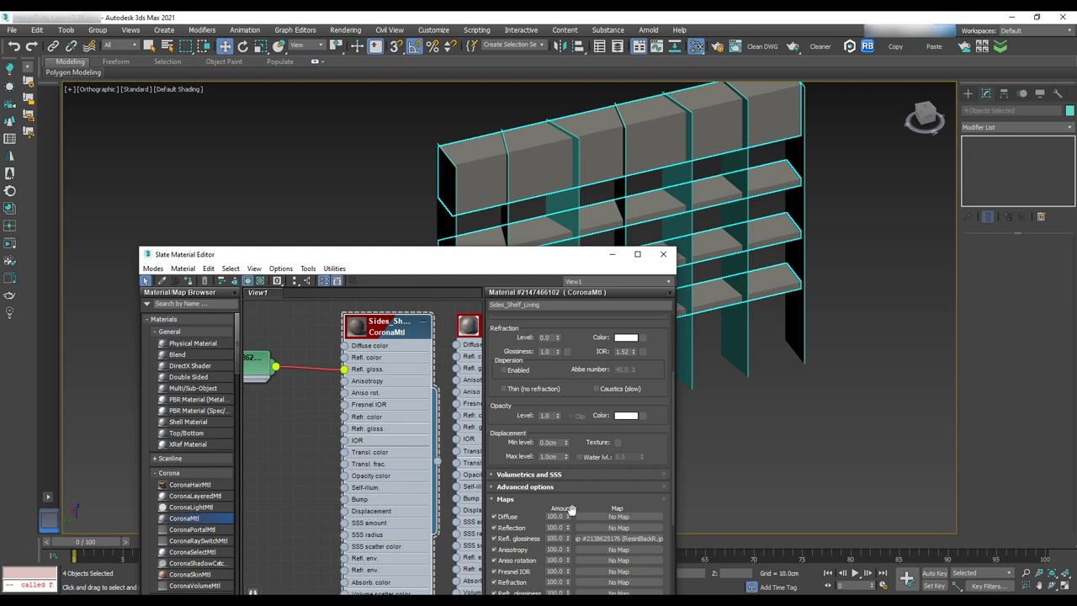
click(604, 503)
double_click(357, 326)
scroll(380, 404, up, 1)
middle_drag(380, 404, 391, 380)
drag(589, 255, 739, 328)
- Select all seven vertical panels of the shelving unit and assign Sides_Shelf_Living to them
click(573, 280)
middle_drag(546, 442, 546, 448)
ctrl+click(506, 284)
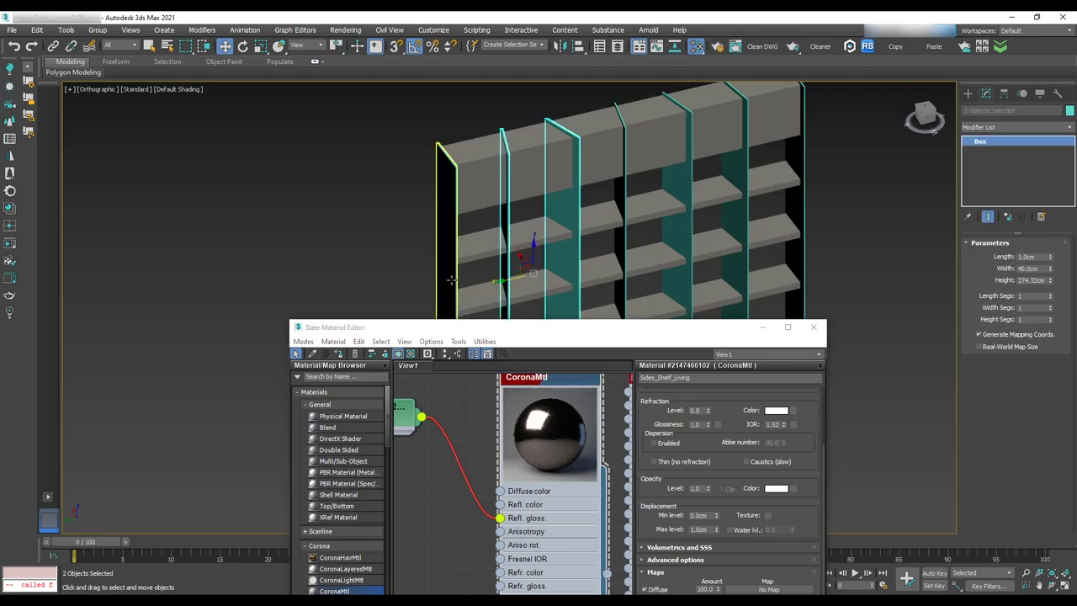
ctrl+click(675, 228)
ctrl+click(736, 217)
ctrl+click(794, 210)
right_click(558, 430)
click(601, 247)
- Connect the ResinBlackR bitmap to the diffuse colour of Sides_Shelf_Living as well
alt+middle_drag(601, 247, 566, 244)
drag(617, 330, 673, 323)
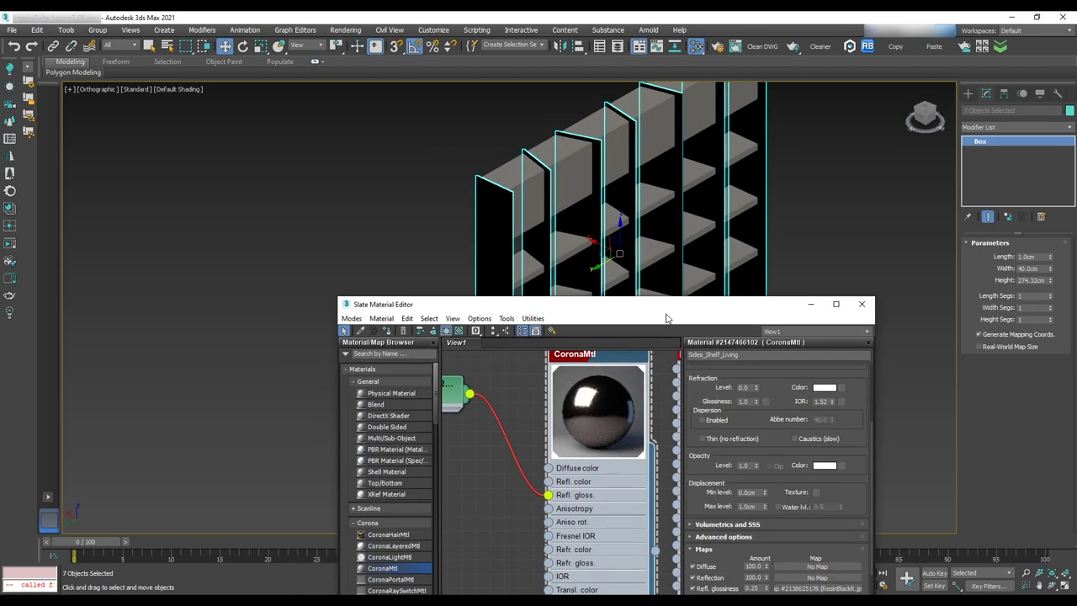
middle_drag(567, 417, 584, 488)
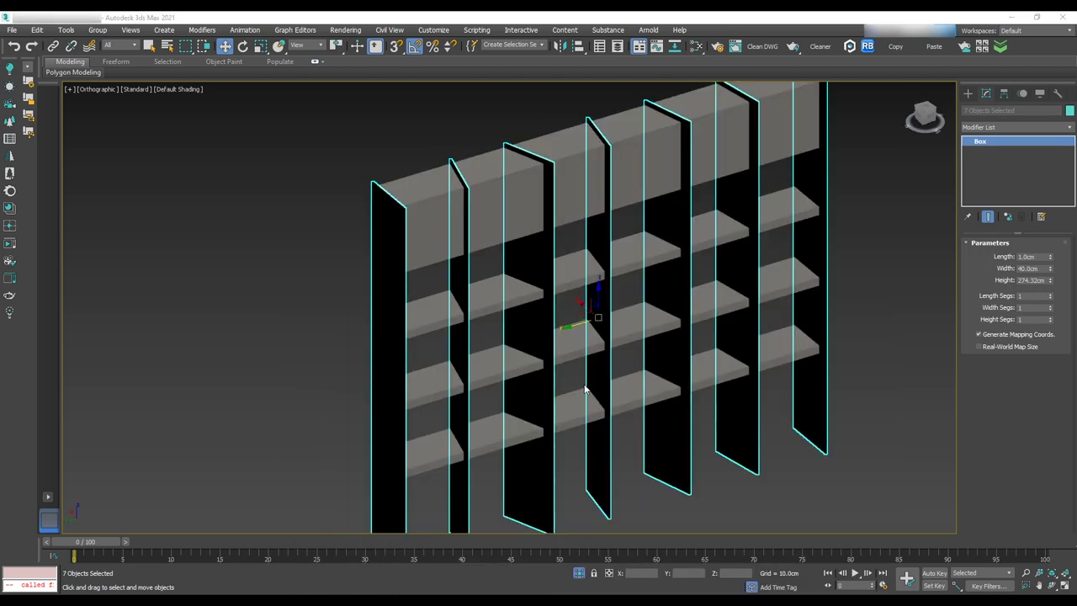
alt+middle_drag(587, 389, 606, 372)
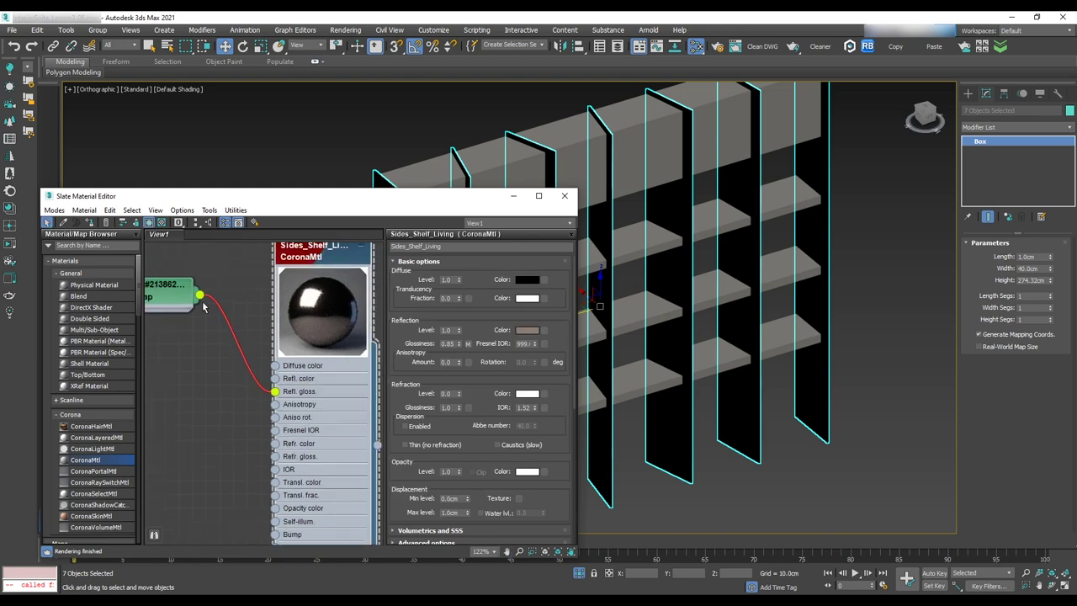
drag(199, 295, 275, 365)
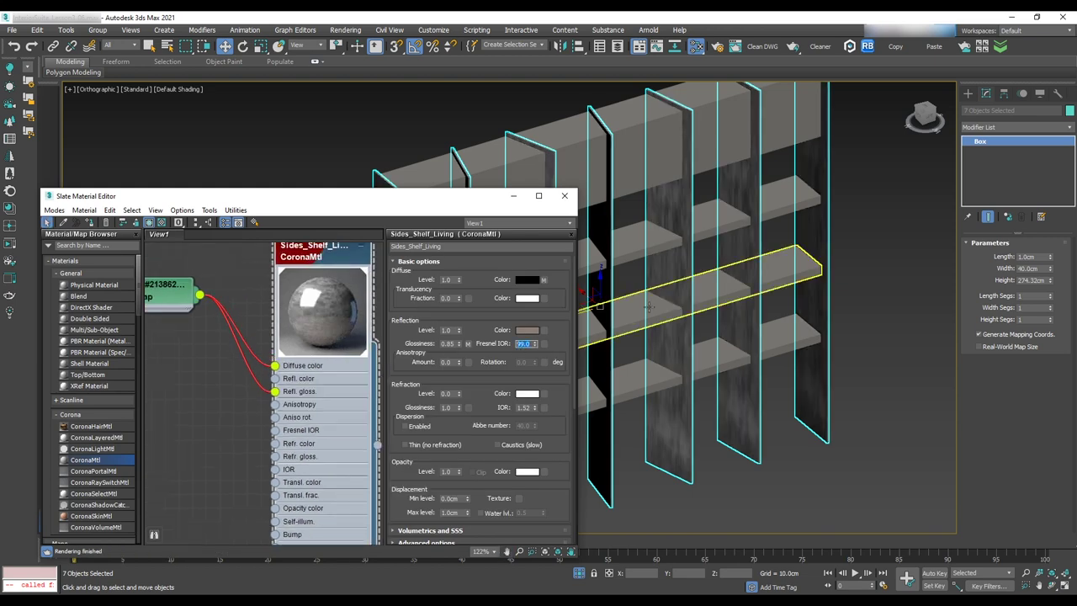
- Add a UVW Map modifier with box mapping of 200 x 200 x 200 cm to the vertical panels
middle_drag(663, 264, 798, 270)
click(803, 353)
click(1018, 127)
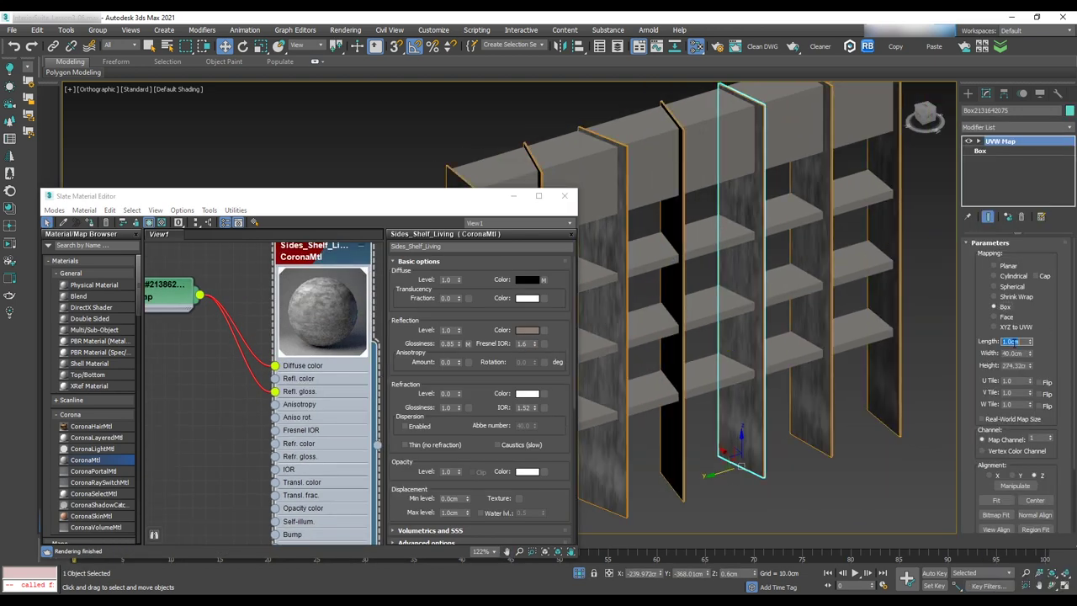
text(200)
key(Return)
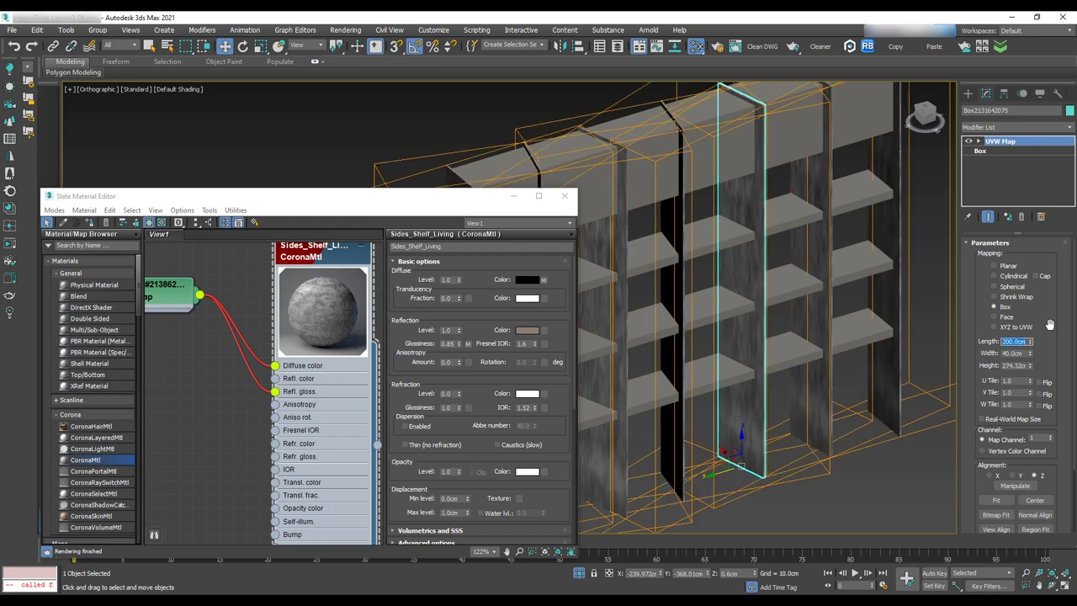
key(Return)
double_click(1016, 365)
text(200)
key(Return)
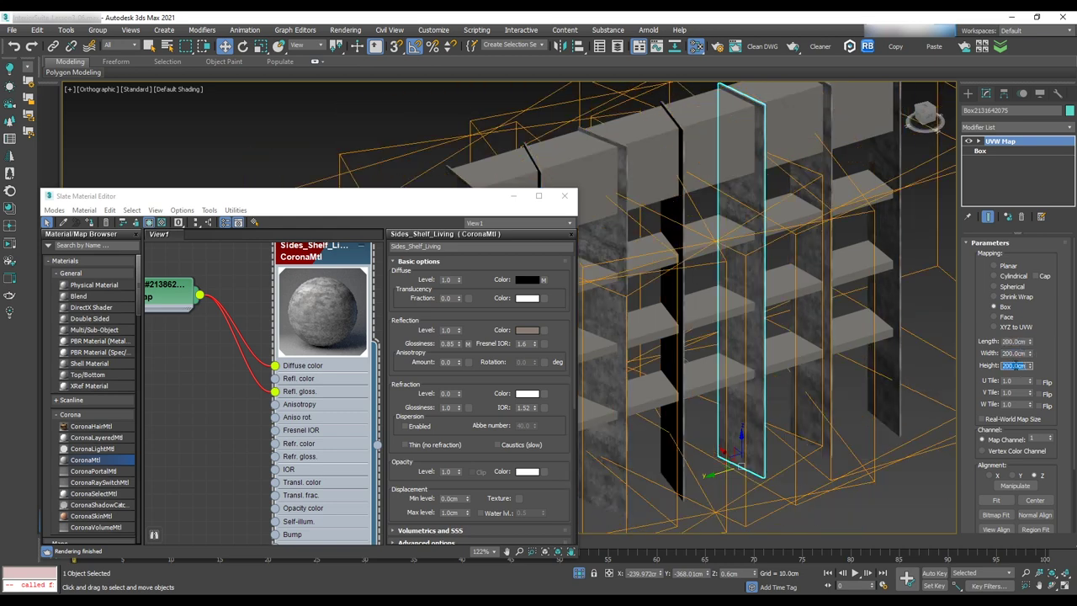
- Remove the bitmap connection from the diffuse colour of Sides_Shelf_Living
alt+middle_drag(786, 311, 819, 300)
scroll(714, 328, up, 3)
click(260, 351)
key(Delete)
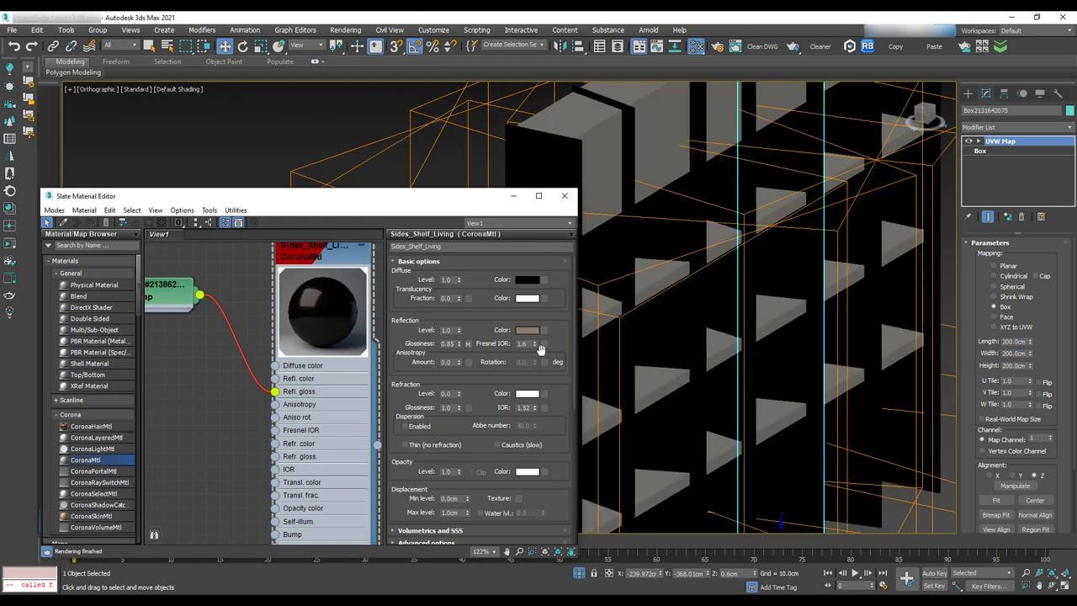
- Select the whole shelving unit, exit isolation and put the material editor away
scroll(799, 361, down, 5)
click(835, 386)
scroll(835, 386, down, 2)
key(ctrl+a)
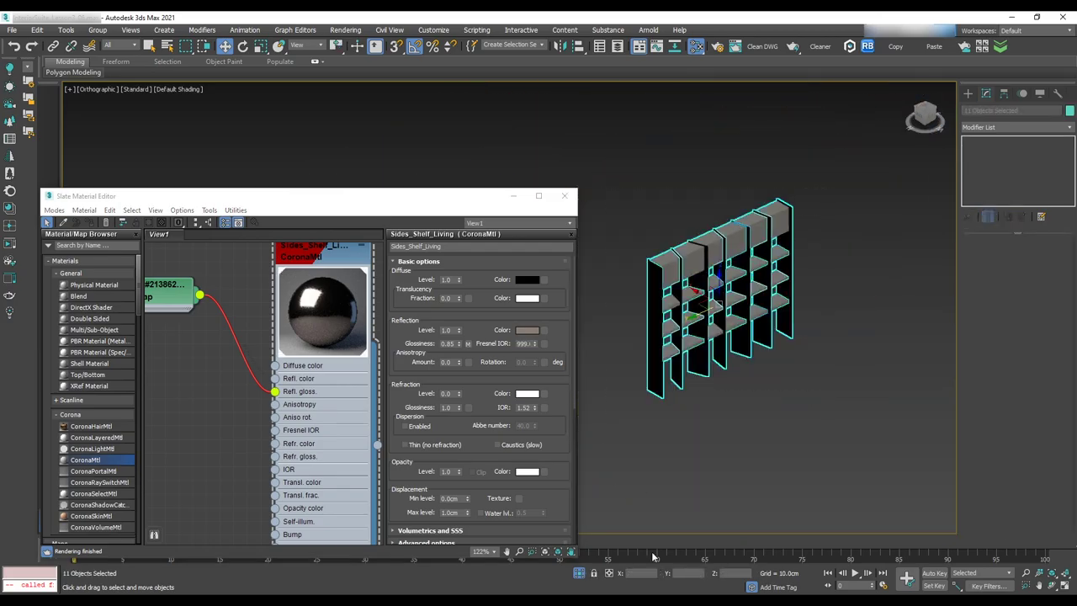
click(579, 573)
click(515, 197)
- Draw a box on the floor near the armchairs and isolate it
scroll(611, 304, down, 2)
alt+middle_drag(612, 304, 749, 295)
scroll(841, 505, up, 4)
middle_drag(841, 505, 794, 454)
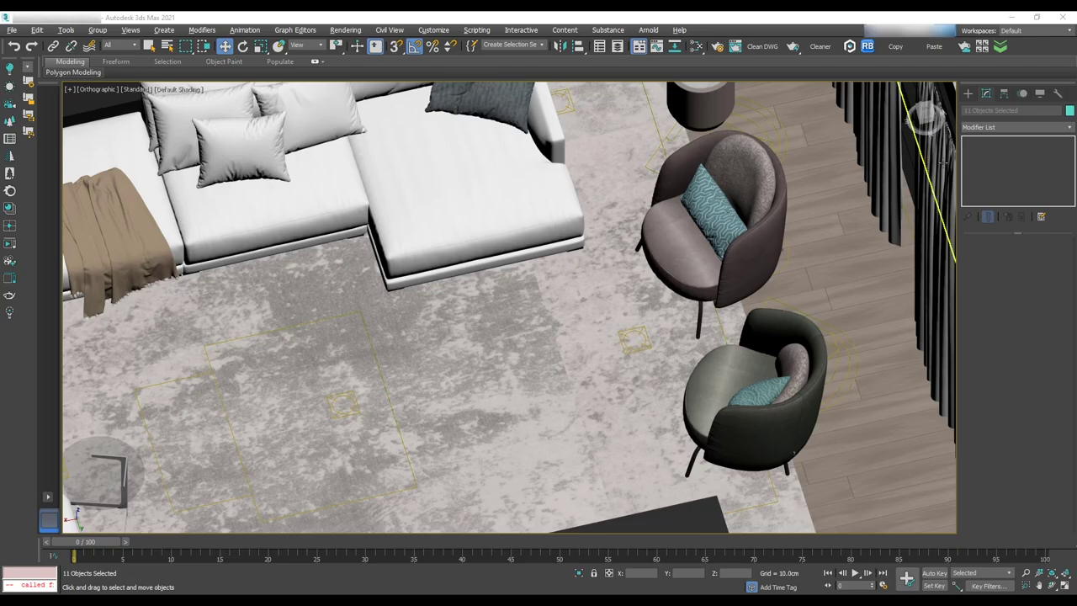
click(967, 93)
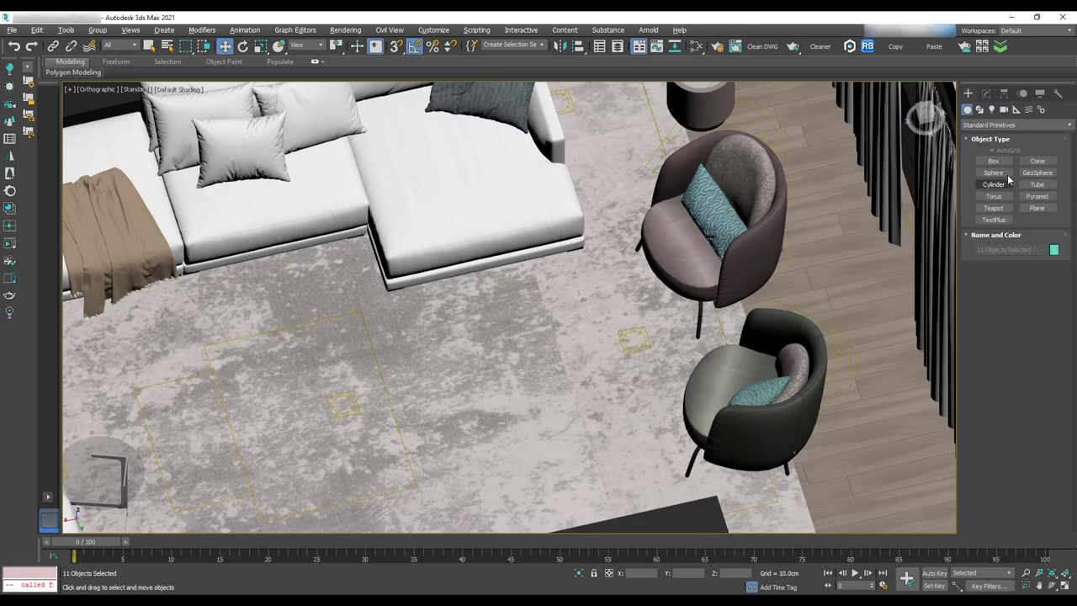
click(994, 161)
alt+middle_drag(683, 315, 702, 404)
mouse_move(735, 424)
mouse_down()
mouse_move(808, 474)
mouse_move(883, 446)
mouse_up()
click(882, 370)
click(578, 572)
- Set the new box's length, width and height to 50 cm each
double_click(1034, 323)
alt+middle_drag(754, 370, 812, 290)
text(50)
double_click(1034, 334)
double_click(1028, 346)
text(50)
key(Return)
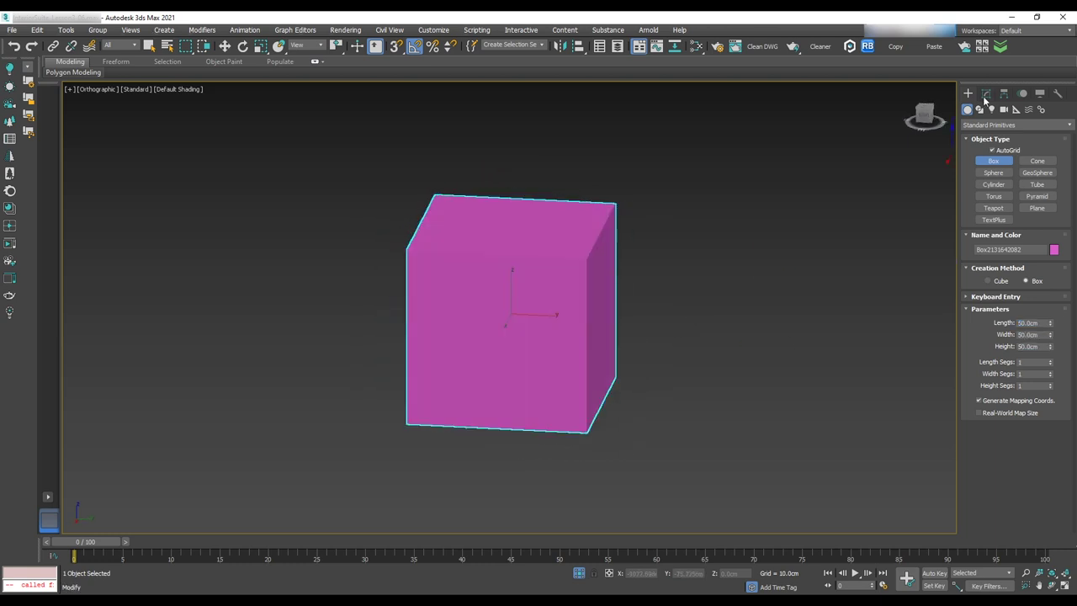
- Clone the 50 cm box alongside the original in the right view, leaving a small gap
click(985, 93)
alt+middle_drag(809, 193, 839, 171)
click(925, 113)
mouse_move(587, 208)
middle_down()
mouse_move(742, 363)
mouse_move(716, 227)
middle_up()
shift+drag(652, 423, 455, 422)
click(509, 286)
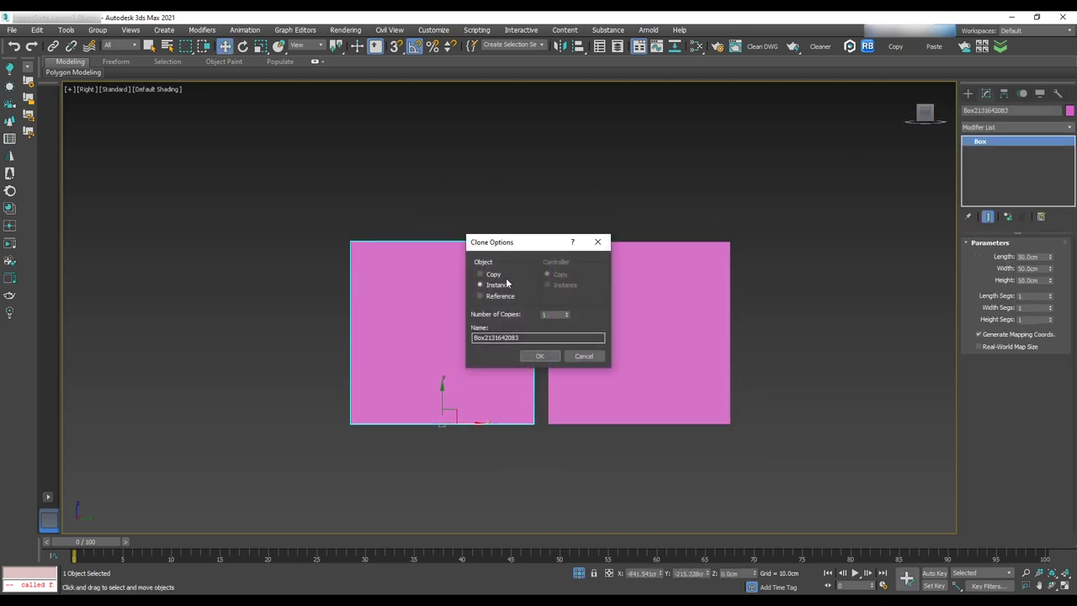
click(540, 357)
- Convert the cloned box to an editable poly and raise its bottom vertices, leaving a slab about 2 cm thick
right_click(432, 310)
mouse_move(490, 427)
click(563, 435)
click(968, 142)
click(987, 150)
drag(580, 458, 311, 389)
drag(443, 388, 448, 217)
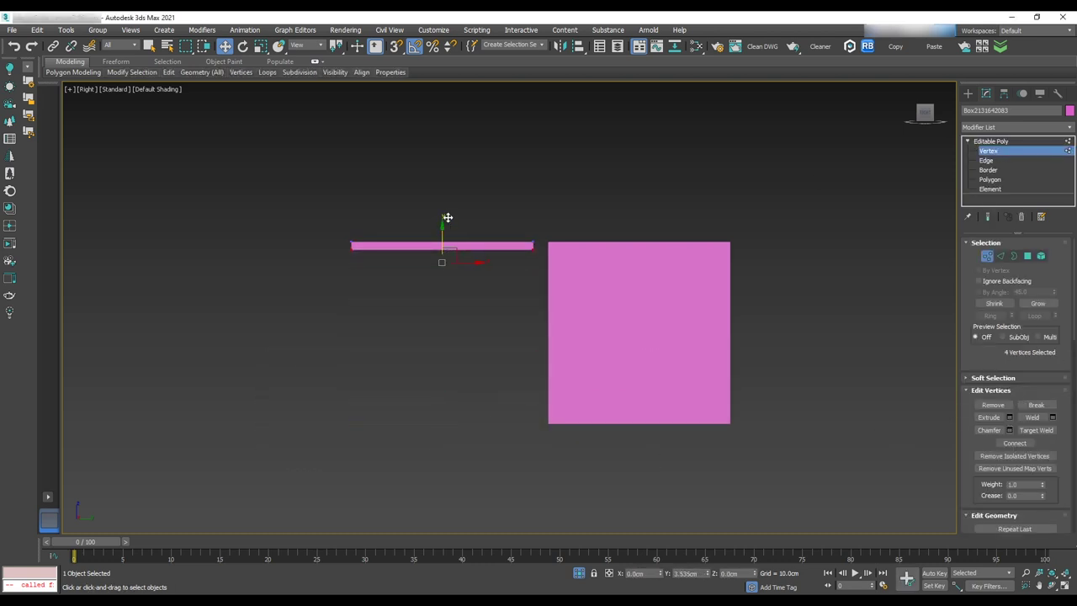
key(1)
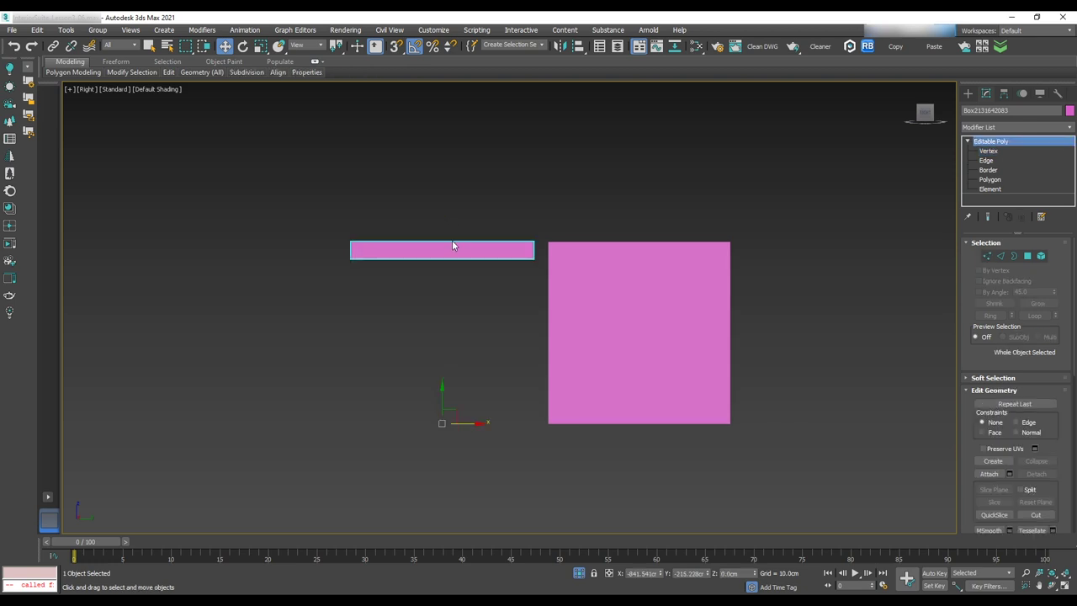
click(993, 153)
drag(444, 231, 445, 222)
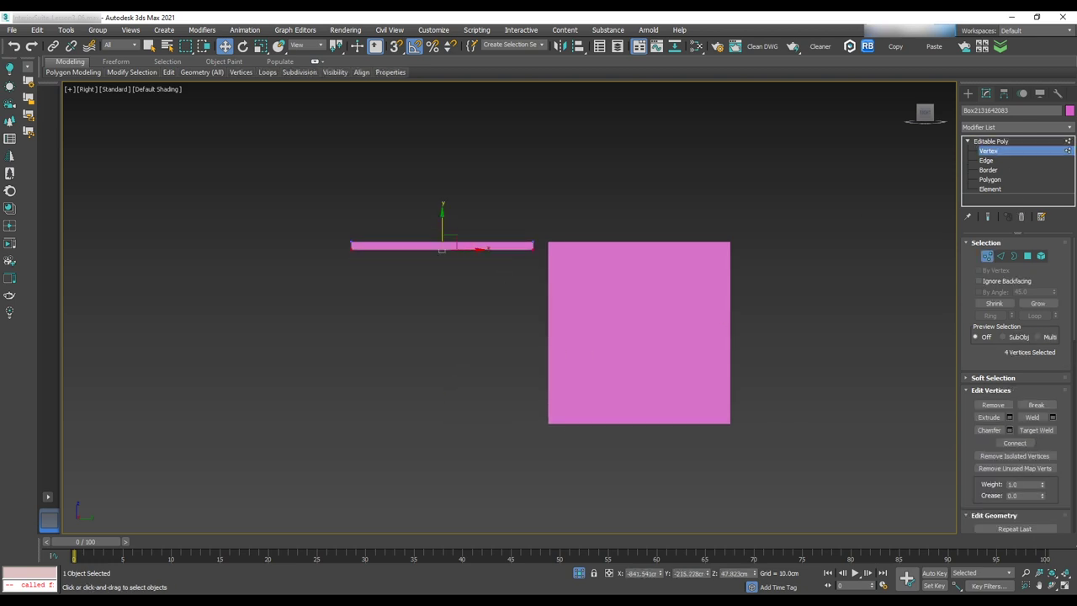
- Inset the polygon on the slab's underside to a small central square and move it downward
alt+middle_drag(513, 345, 525, 291)
click(989, 179)
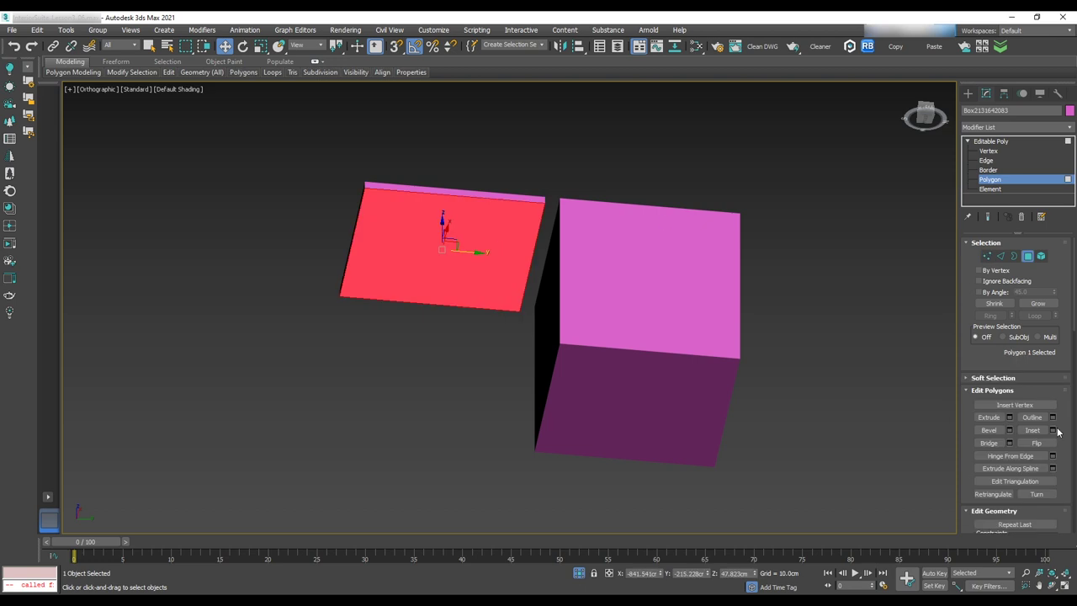
click(1053, 430)
drag(518, 330, 521, 275)
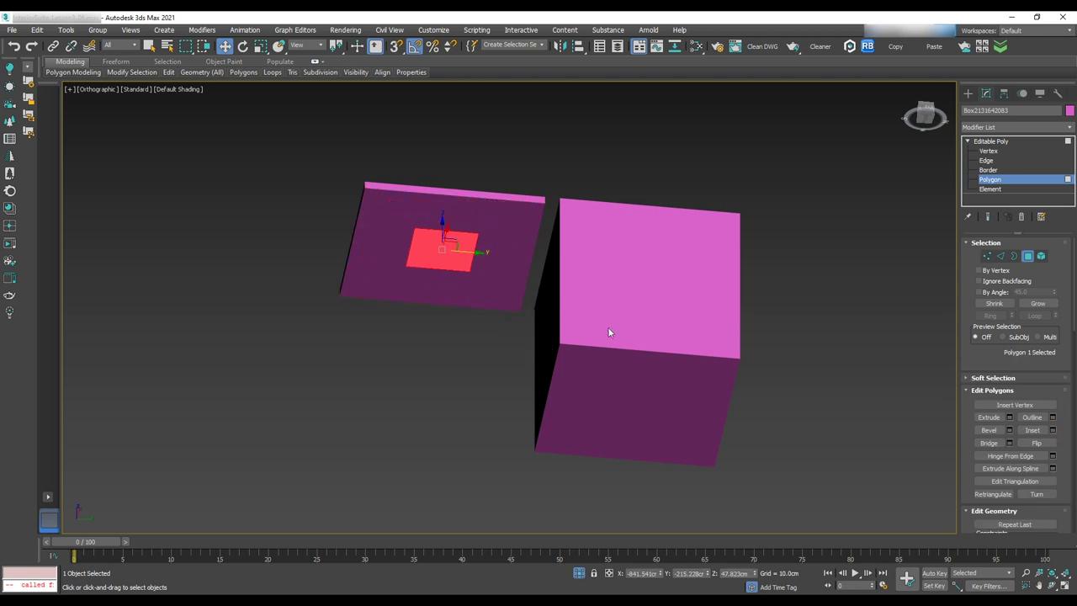
alt+middle_drag(576, 278, 564, 331)
click(924, 113)
scroll(555, 246, down, 8)
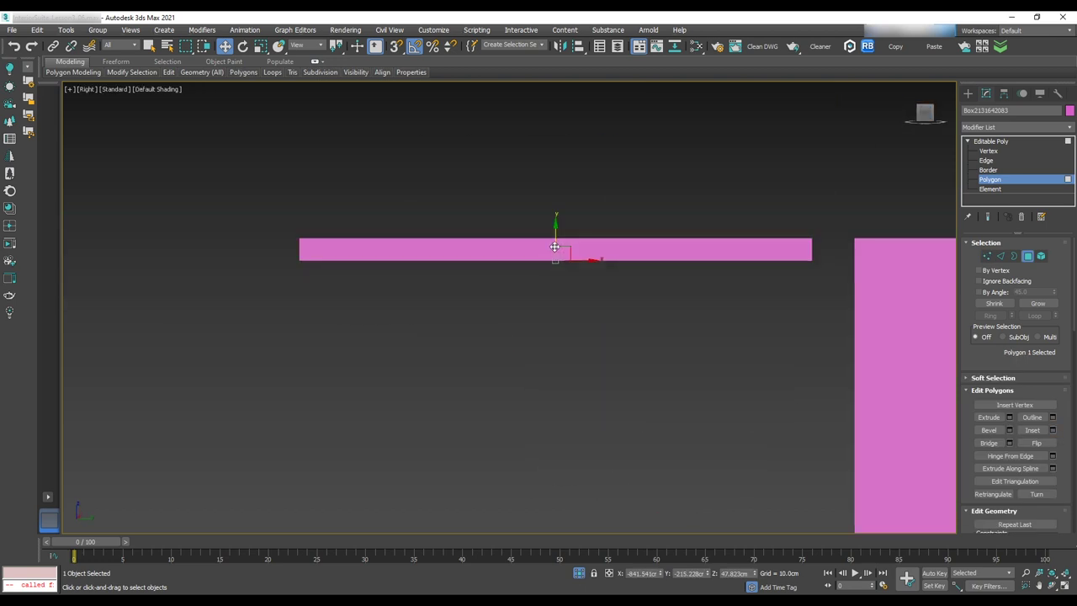
drag(554, 234, 554, 249)
- Bevel the inset face downward with an outward flare to start the table's leg
alt+middle_drag(634, 286, 658, 236)
click(1009, 430)
alt+middle_drag(691, 322, 673, 372)
click(924, 112)
scroll(924, 113, up, 4)
drag(517, 336, 517, 307)
click(516, 362)
- Bevel the face repeatedly downward, alternating narrower and wider sections, to complete the stacked leg
click(1010, 429)
drag(517, 346, 503, 434)
click(532, 361)
drag(518, 330, 517, 286)
click(531, 362)
drag(518, 347, 517, 288)
click(532, 361)
mouse_move(518, 330)
mouse_down()
mouse_move(517, 290)
mouse_move(517, 339)
mouse_up()
click(515, 363)
- Adjust the heights of the leg's vertex rings in the left and front views so it fits the reference box's height
alt+middle_drag(656, 403, 752, 307)
key(l)
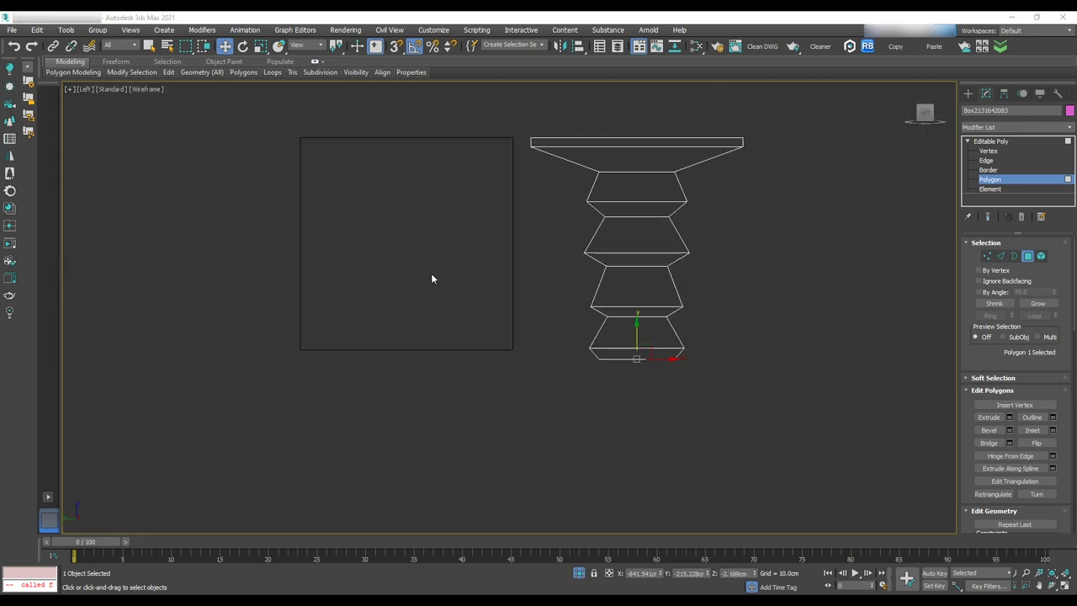
scroll(596, 356, down, 2)
key(1)
drag(639, 308, 639, 293)
drag(555, 233, 715, 264)
drag(630, 227, 630, 221)
alt+middle_drag(757, 219, 805, 149)
key(f)
drag(622, 273, 560, 307)
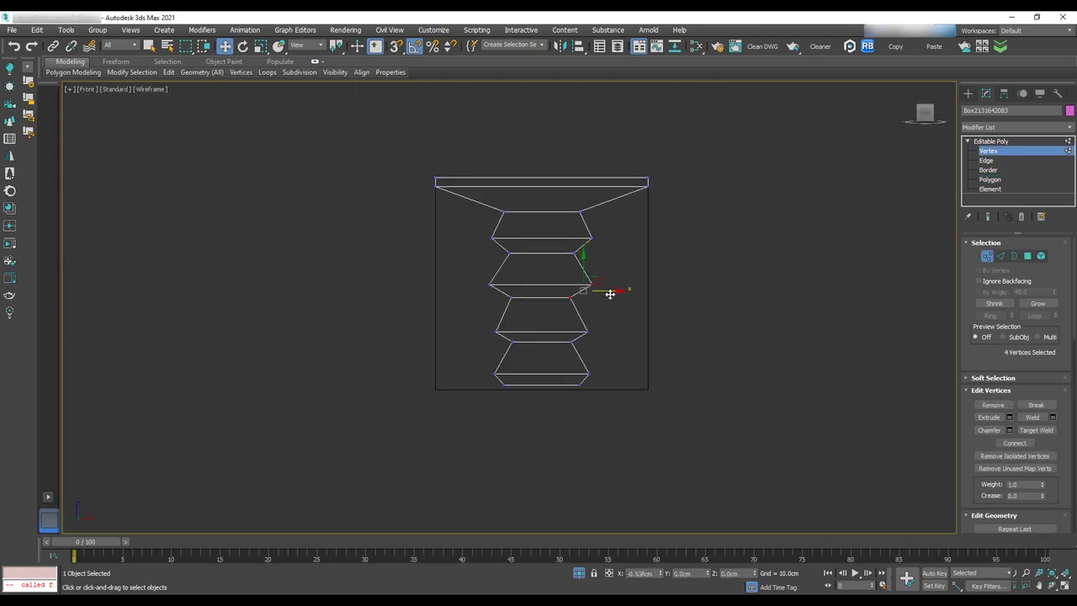
alt+middle_drag(595, 388, 629, 244)
- Select all edges of the side table and chamfer them slightly
scroll(629, 244, down, 2)
key(2)
key(ctrl+a)
click(1010, 443)
scroll(565, 271, up, 5)
drag(517, 333, 516, 326)
click(517, 346)
scroll(570, 314, up, 5)
key(F3)
drag(517, 329, 518, 334)
click(516, 427)
- Return to the full room without the reference box and select the side table behind the green armchair
scroll(548, 402, down, 6)
click(740, 364)
scroll(740, 364, down, 2)
key(2)
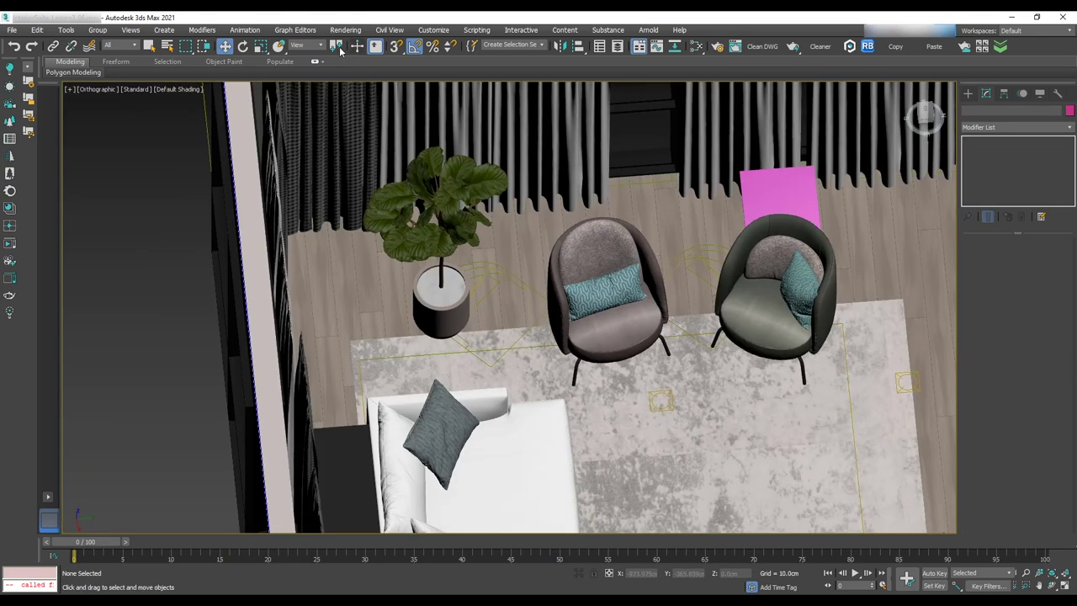
click(783, 199)
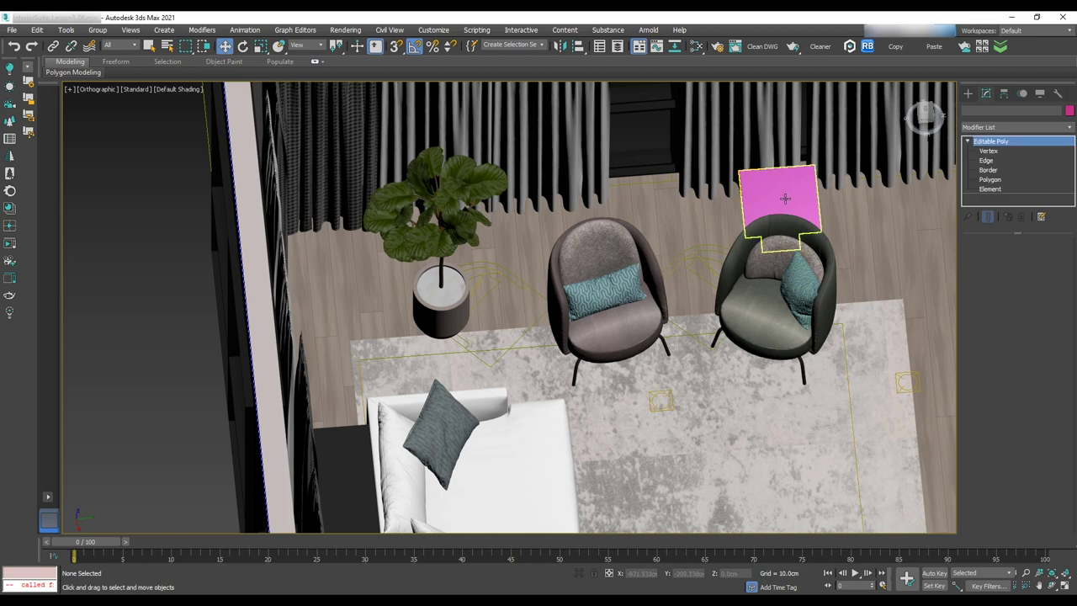
- Position the side table between the two armchairs and move the green armchair aside to make room for it
drag(787, 243, 699, 333)
alt+middle_drag(783, 323, 754, 344)
scroll(754, 345, up, 2)
drag(669, 318, 709, 324)
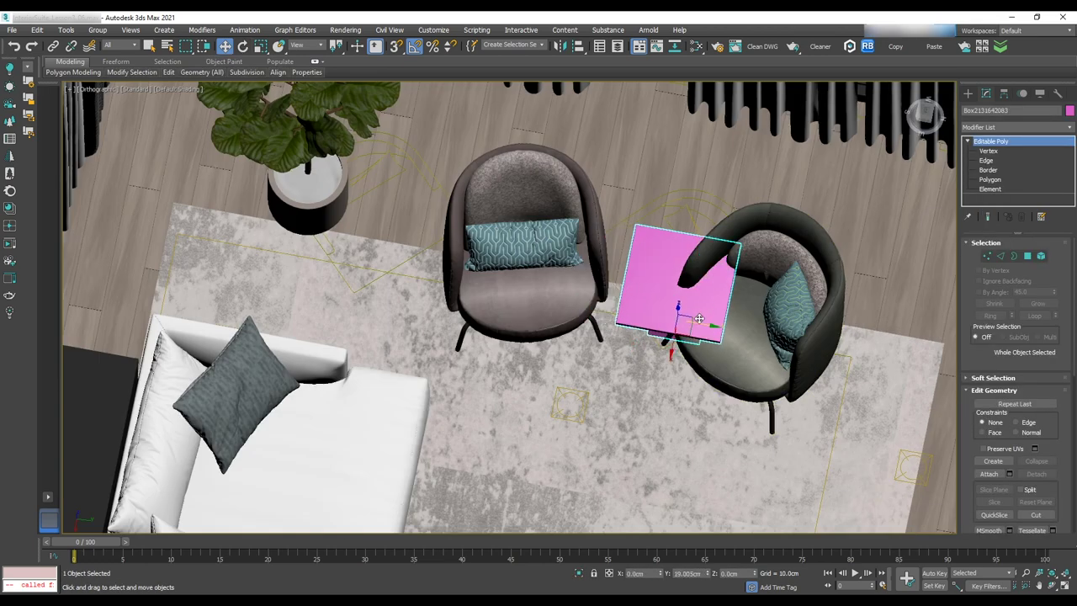
click(763, 329)
drag(795, 317, 867, 331)
alt+middle_drag(709, 315, 691, 262)
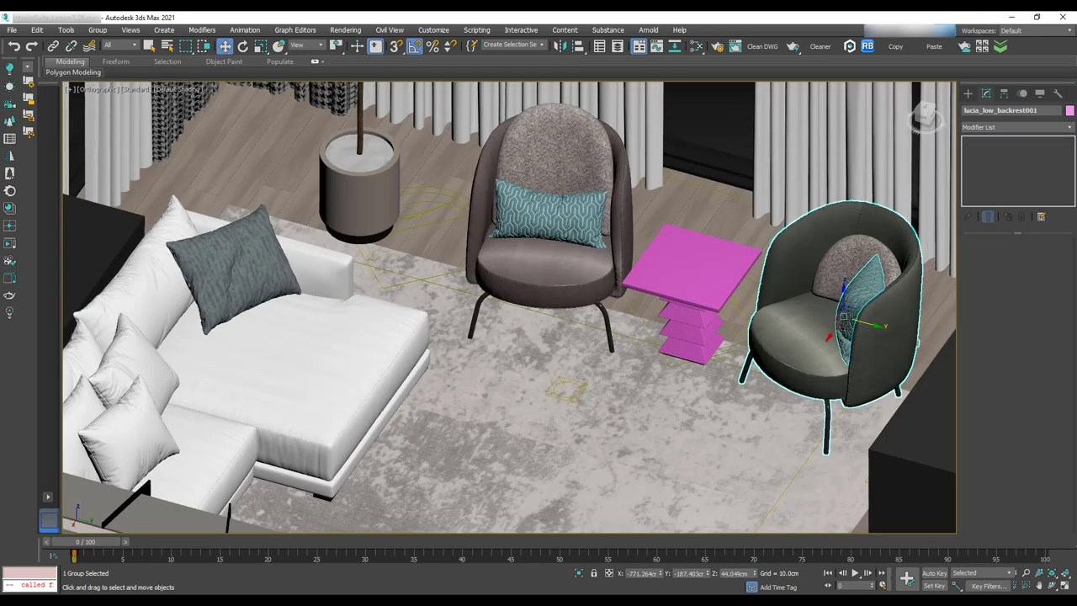
- Create a CoronaMtl for the side table and name it SideTable
click(694, 291)
key(m)
drag(538, 108, 422, 113)
middle_drag(528, 276, 711, 265)
drag(233, 378, 429, 212)
double_click(442, 217)
drag(609, 165, 418, 162)
text(S)
- Load the bamboo texture from the Wood folder as SideTable's diffuse map, with reflection level 1.0 and glossiness 0.35
click(691, 198)
double_click(714, 174)
click(238, 71)
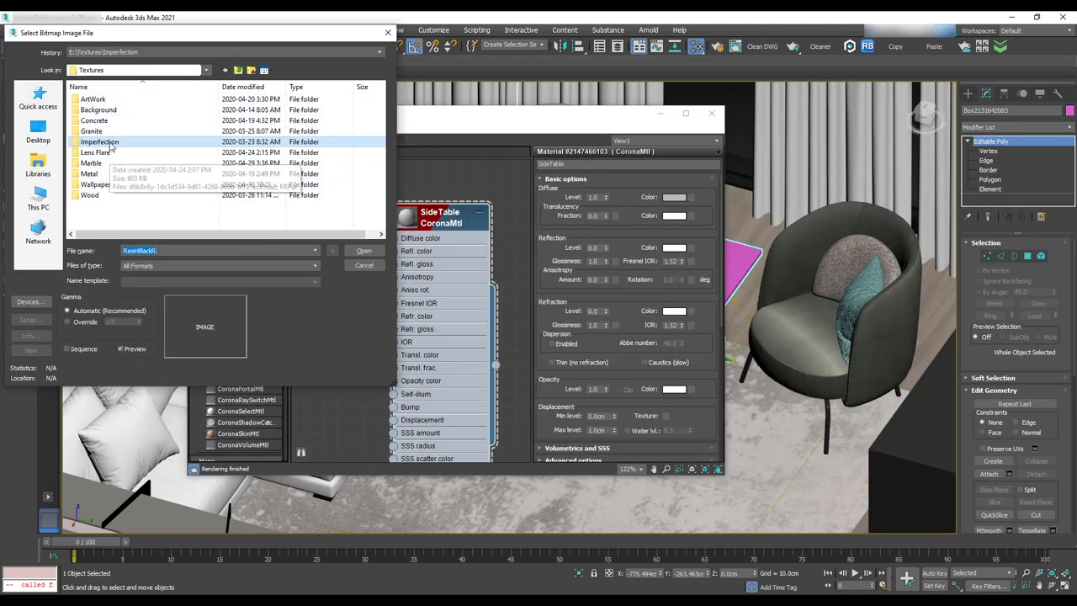
double_click(90, 195)
scroll(224, 161, down, 10)
click(294, 155)
click(365, 251)
middle_drag(365, 261, 431, 219)
drag(312, 243, 326, 254)
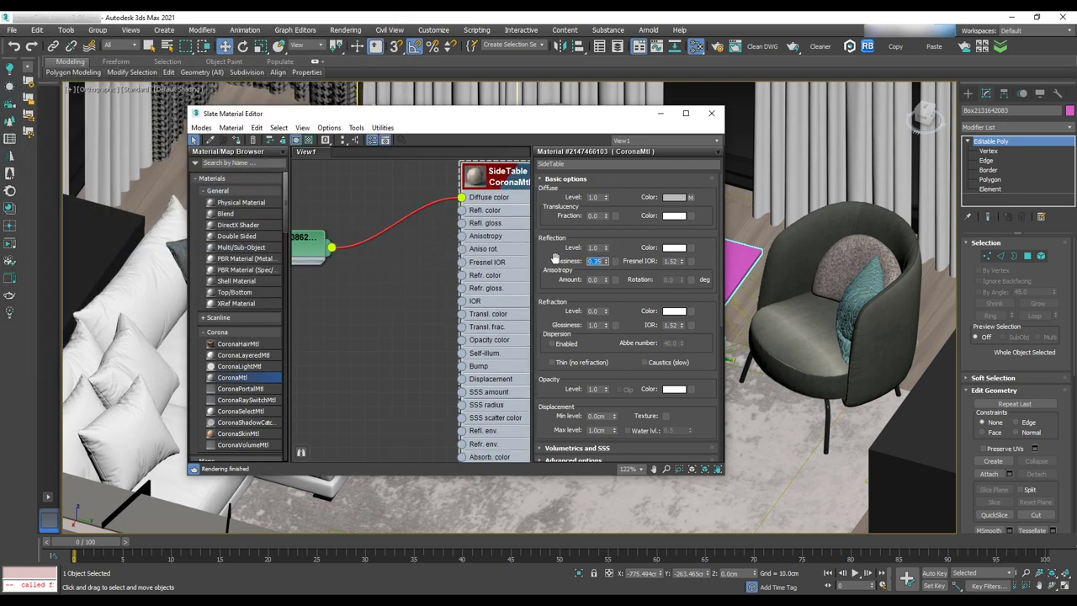
- Insert a Color Correction map between the wood bitmap and the diffuse color, and lower its saturation to about -95
click(233, 163)
text(colo)
drag(236, 221, 399, 222)
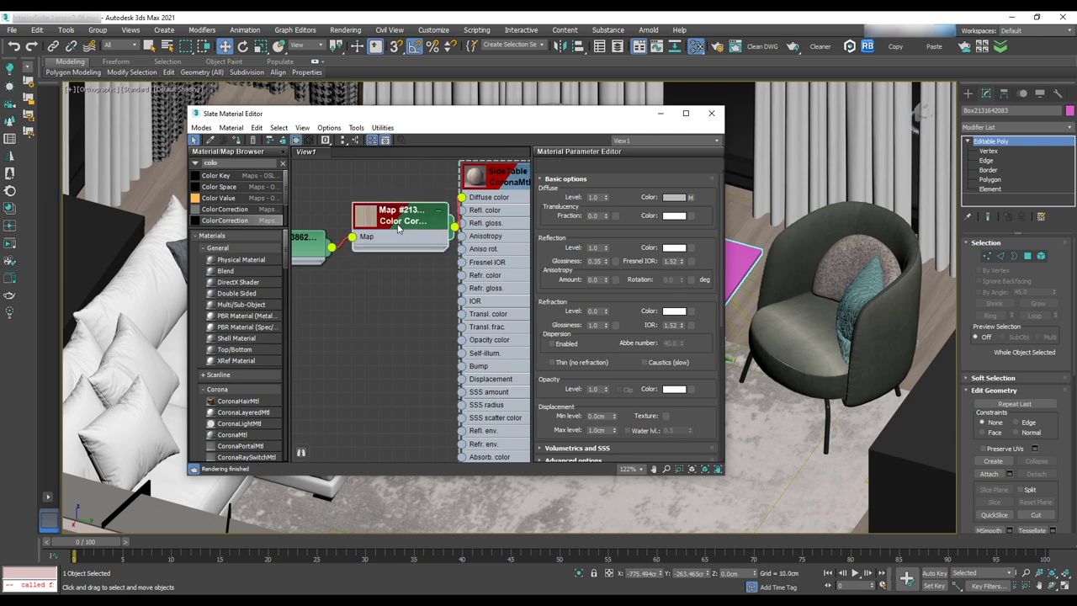
double_click(400, 221)
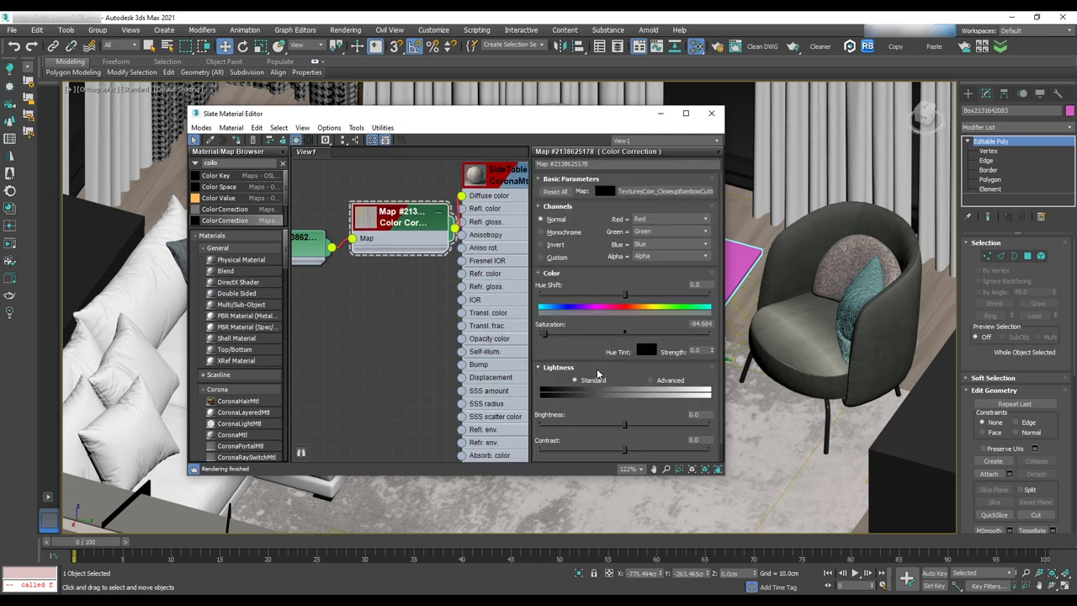
- Darken the diffuse Color Correction using advanced lightness with an RGB gain of 60 and gamma/contrast of 0.7
click(648, 380)
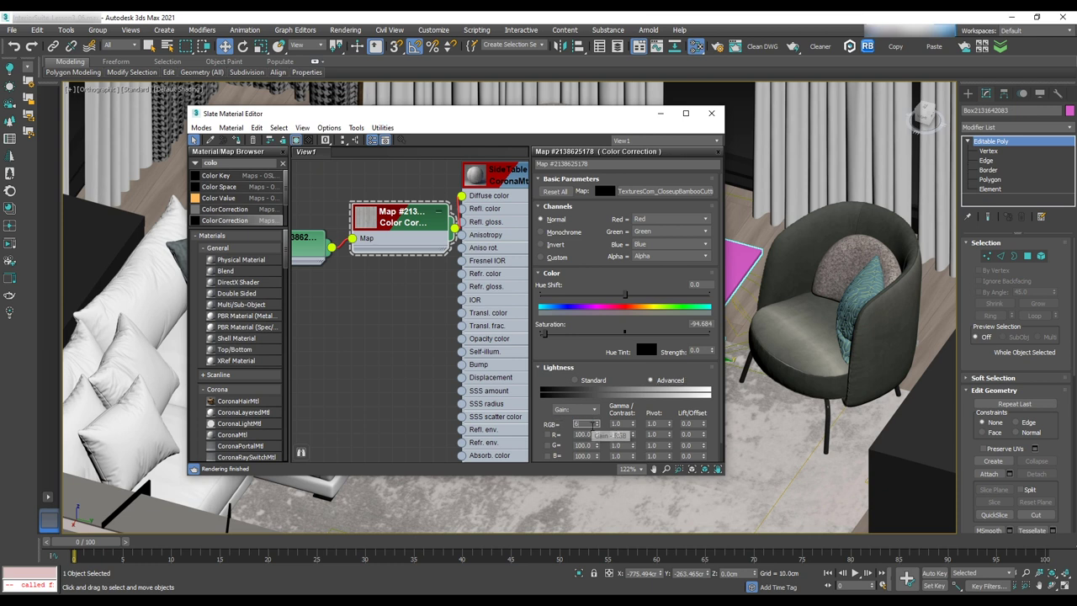
click(574, 380)
click(650, 381)
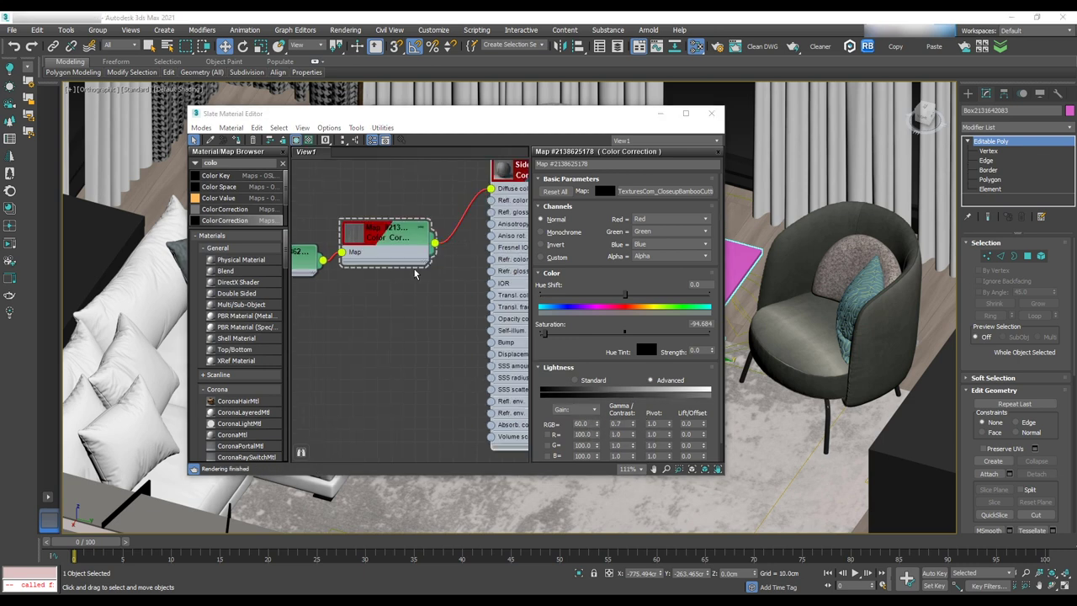
- Connect the wood bitmap to SideTable's bump through a second Color Correction map
scroll(416, 271, down, 1)
middle_drag(304, 275, 345, 274)
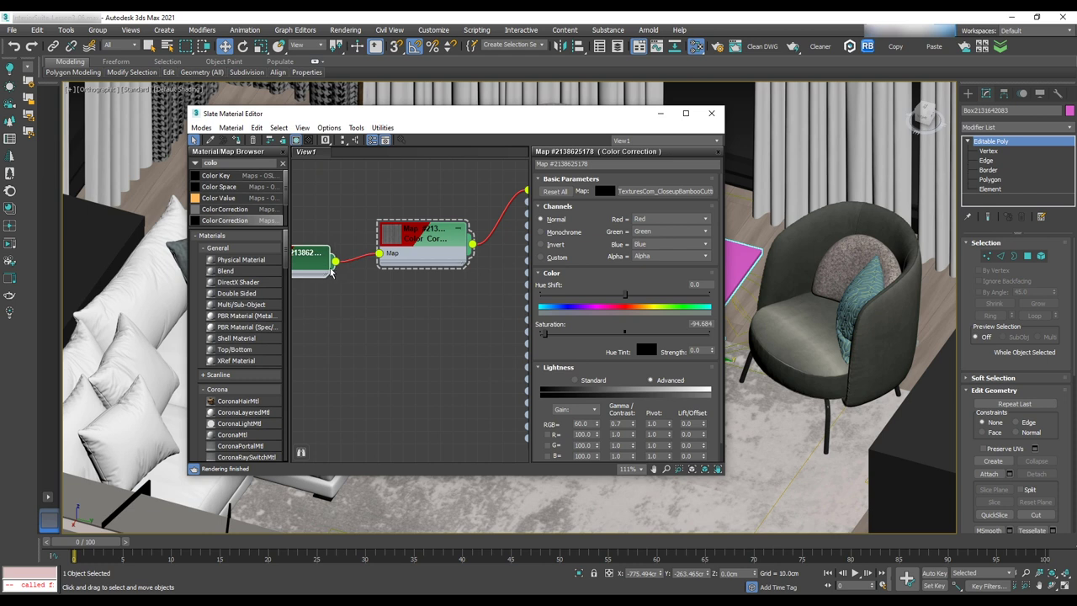
drag(336, 264, 353, 267)
click(444, 330)
middle_drag(444, 330, 411, 339)
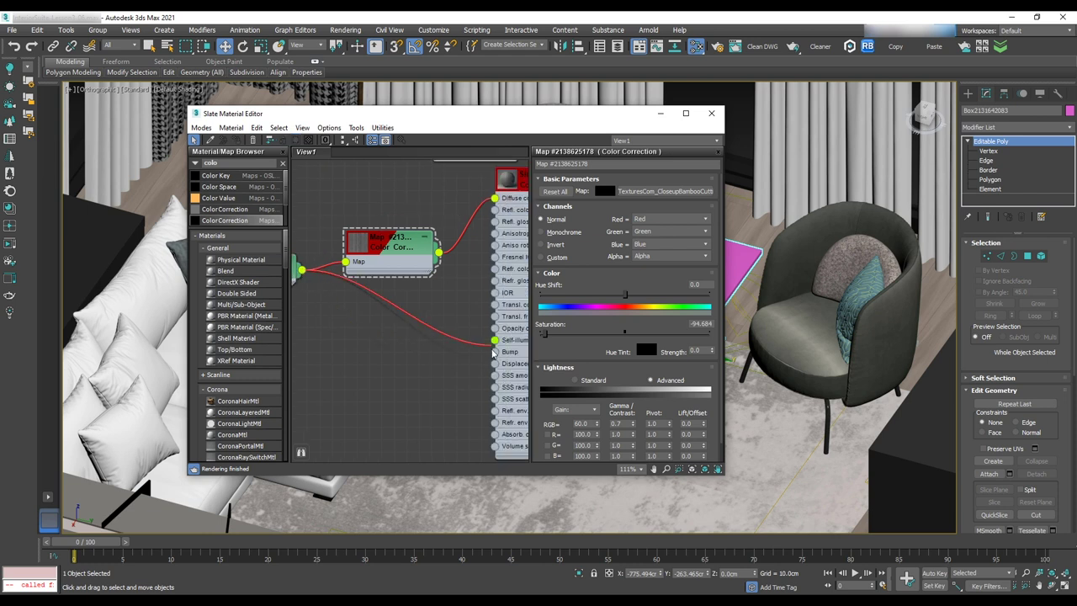
drag(408, 316, 409, 317)
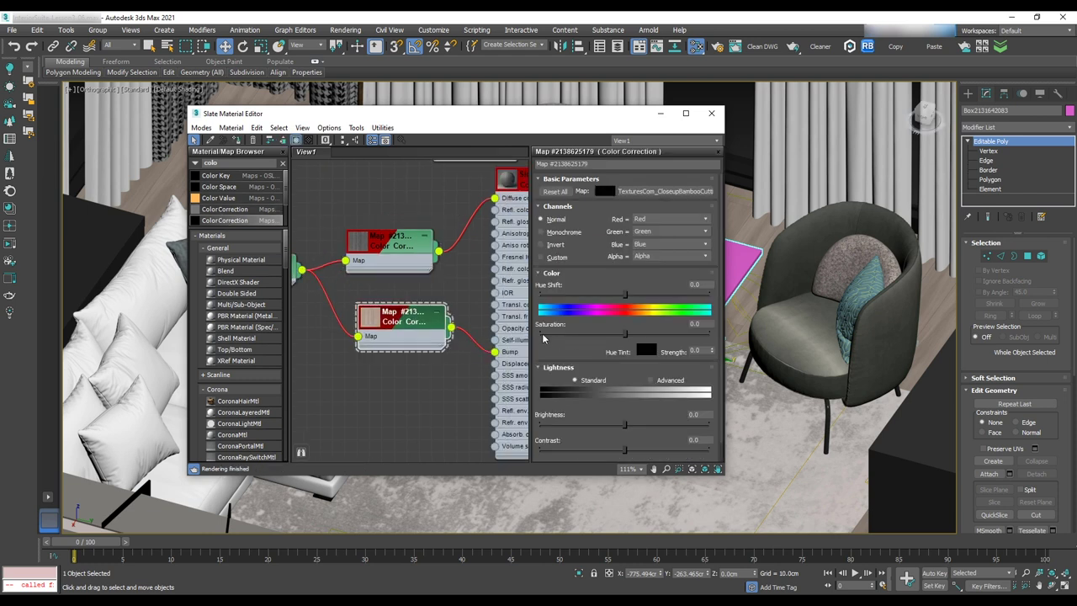
middle_drag(465, 270, 422, 308)
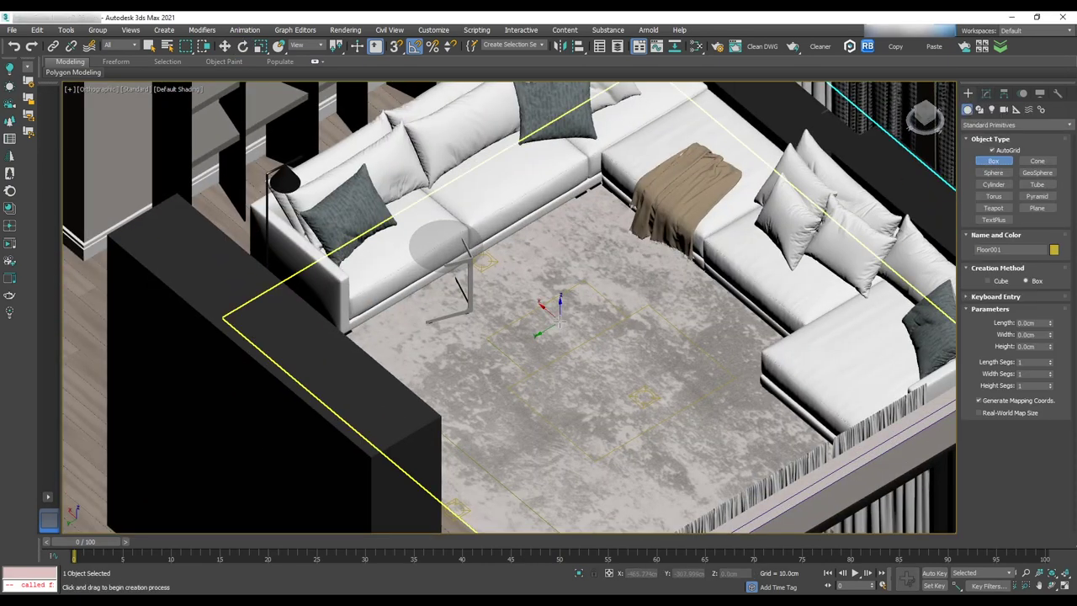
- Draw a box on the rug between the sofas, isolate it, and set its length to 120 cm and height to 30 cm
drag(559, 321, 591, 446)
click(593, 418)
key(alt+q)
alt+middle_drag(595, 446, 656, 409)
click(985, 93)
text(120)
key(Return)
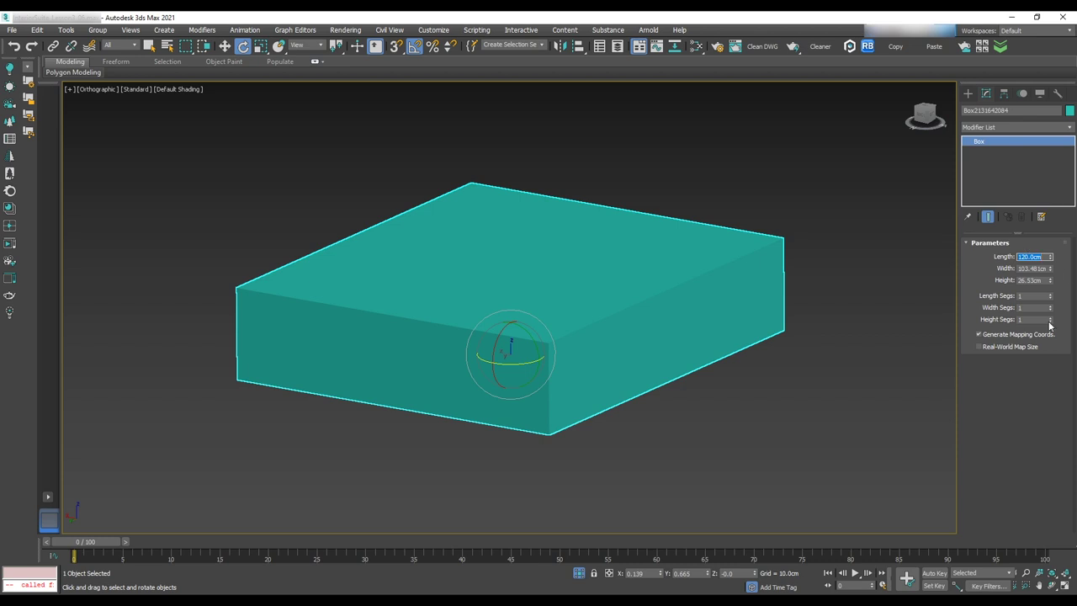
key(Return)
double_click(1033, 281)
text(30)
key(Return)
- Copy the reference box beside the original with edged faces shown and make the copy an editable poly
key(f)
key(x)
scroll(697, 335, down, 6)
middle_drag(734, 281, 735, 299)
key(w)
scroll(704, 290, up, 8)
drag(924, 113, 904, 139)
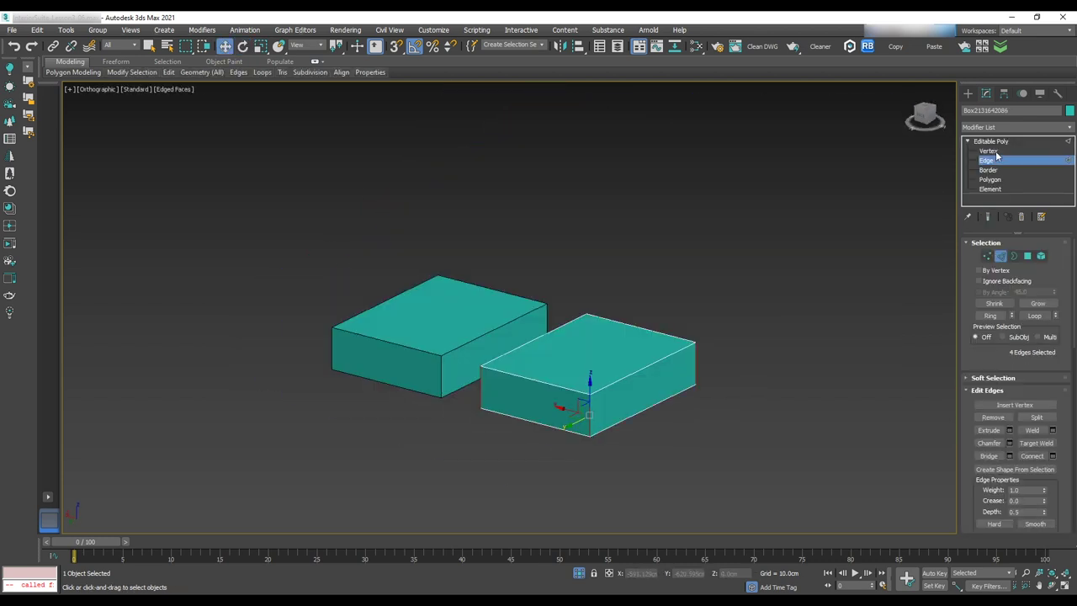
- Raise the copied box's bottom vertices in the back view to thin it into a tabletop slab
alt+middle_drag(808, 177, 918, 115)
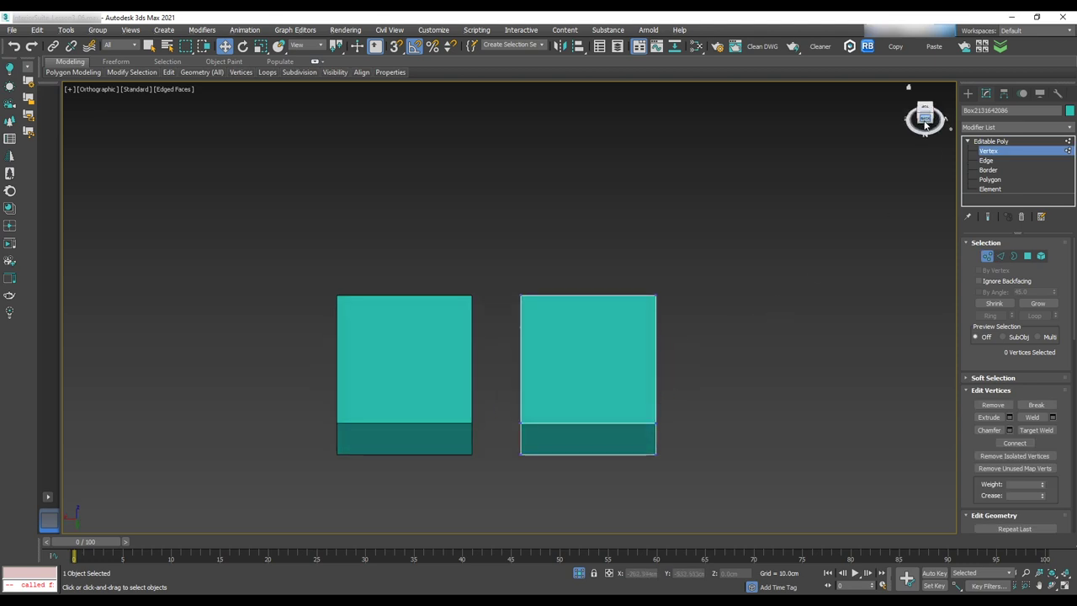
key(k)
drag(589, 368, 593, 340)
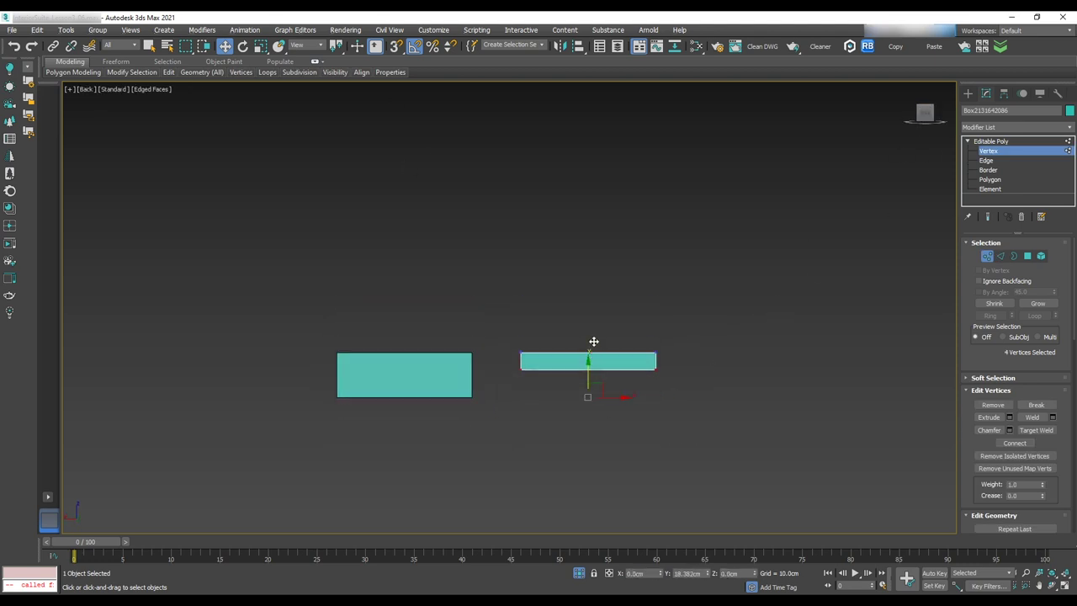
alt+middle_drag(594, 344, 651, 345)
- Chamfer the slab's four vertical corner edges into large rounded corners
click(986, 161)
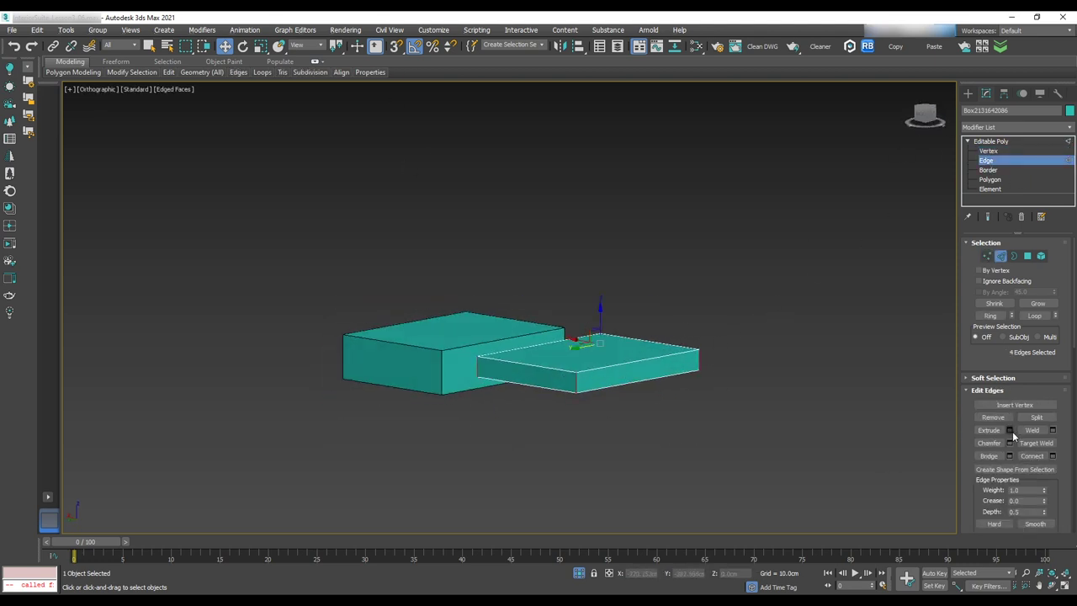
click(1009, 443)
click(514, 428)
- Chamfer the edges around the slab's bottom face to round its underside
alt+middle_drag(730, 360, 735, 288)
click(990, 179)
click(603, 371)
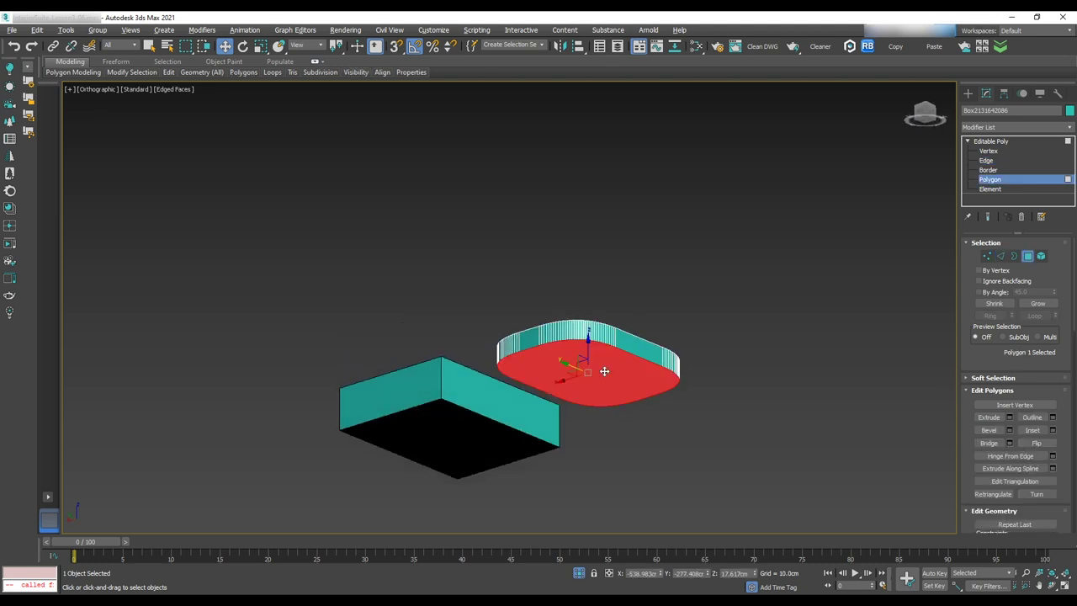
ctrl+click(1001, 256)
click(1009, 443)
drag(518, 331, 520, 375)
click(515, 428)
alt+middle_drag(607, 315, 582, 400)
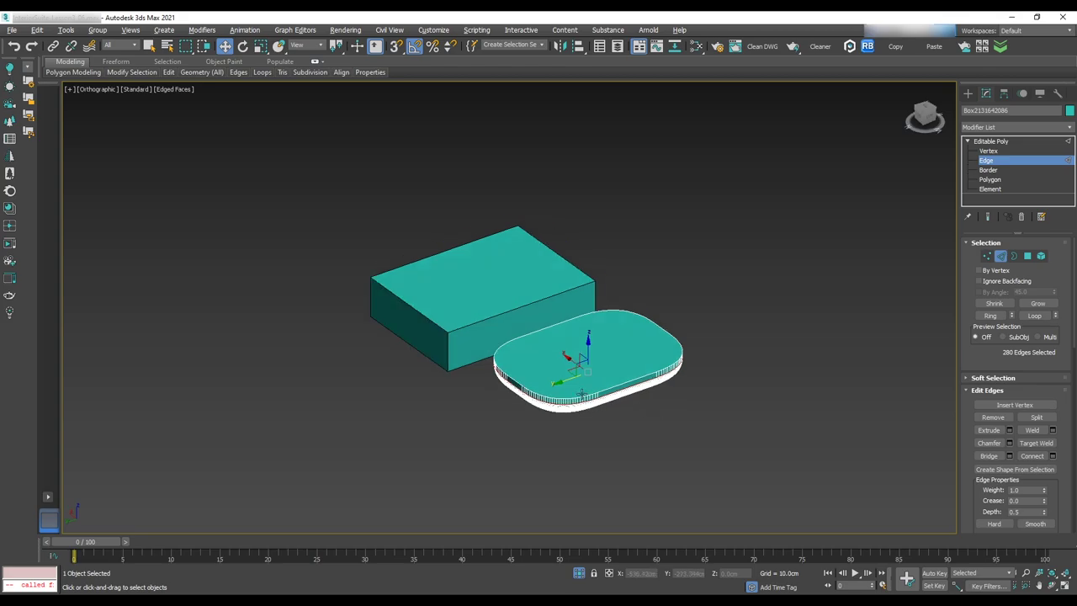
- Inset the tabletop's upper face and extrude it inward to form a shallow recess with a thin rim
scroll(582, 400, up, 3)
click(994, 181)
click(698, 322)
click(1052, 430)
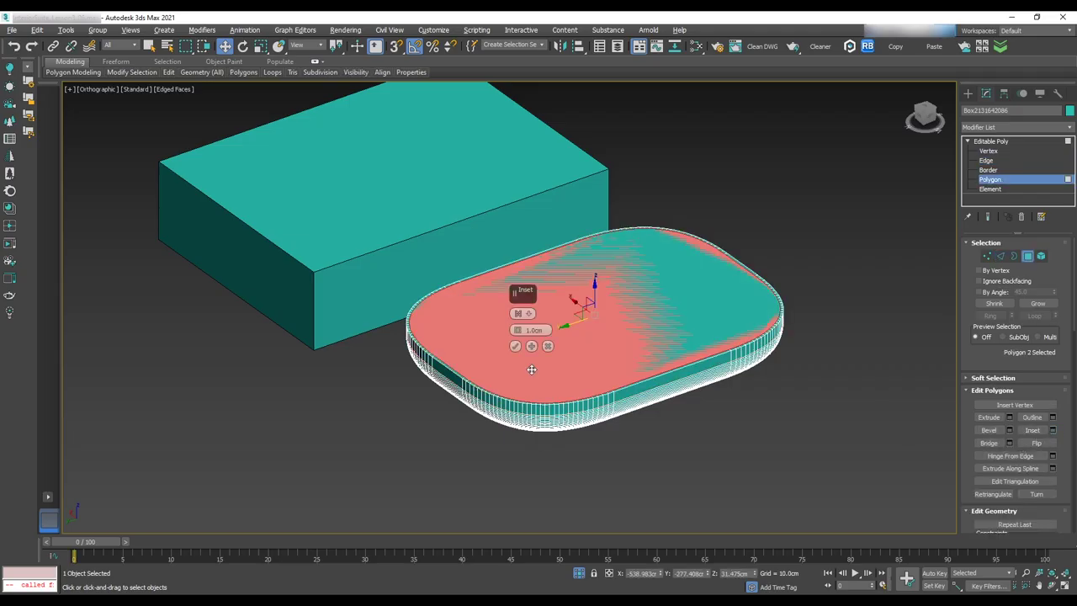
drag(519, 330, 518, 366)
click(515, 346)
click(1010, 417)
click(515, 345)
alt+middle_drag(751, 423, 706, 394)
click(990, 179)
- Draw a box for the table's base centred on the tabletop, about 59 × 39 × 22 cm
click(926, 109)
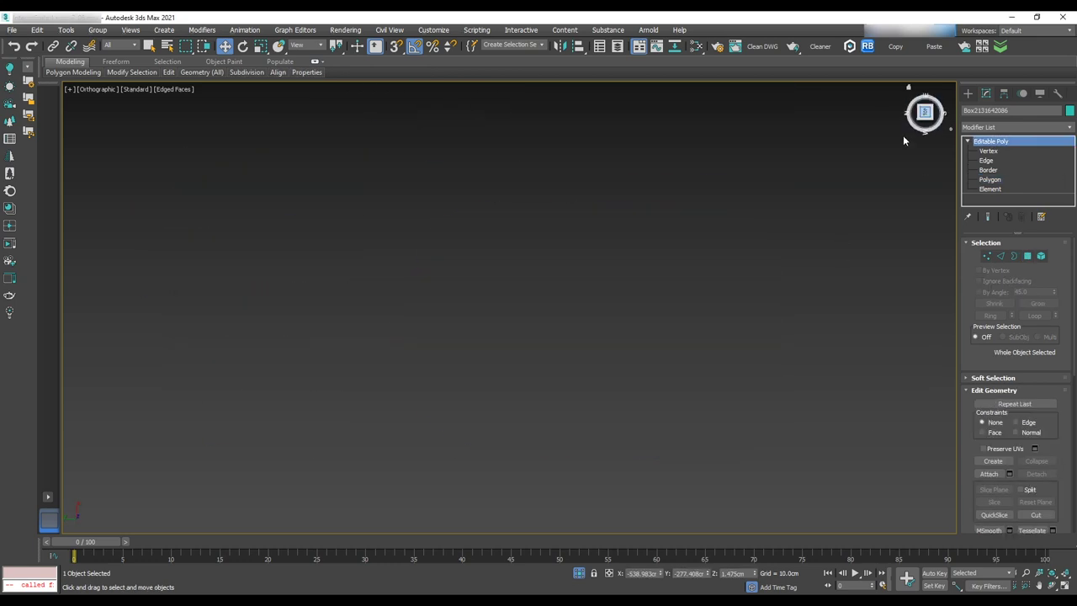
click(968, 93)
click(993, 162)
mouse_move(582, 291)
mouse_down()
mouse_move(661, 343)
mouse_move(600, 316)
mouse_up()
click(662, 311)
click(985, 94)
scroll(615, 294, up, 6)
drag(1050, 257, 1050, 247)
drag(1048, 268, 1048, 259)
- Move the base box below the tabletop in the left view, convert it to editable poly and lower its top vertices
key(l)
middle_drag(673, 92, 800, 281)
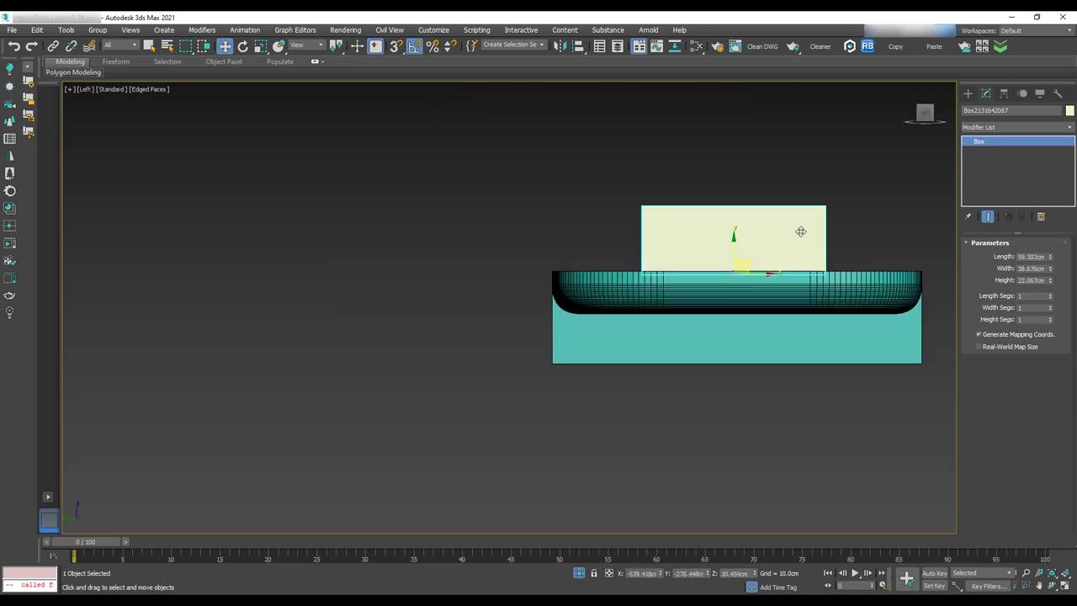
drag(734, 239, 734, 329)
right_click(717, 297)
click(851, 421)
click(986, 255)
drag(880, 233, 618, 305)
drag(733, 273, 733, 286)
click(989, 143)
- Chamfer the base's four vertical edges by about 19 cm with 16 segments
alt+middle_drag(723, 337, 803, 361)
click(986, 160)
click(1010, 443)
drag(517, 330, 517, 286)
drag(517, 346, 517, 303)
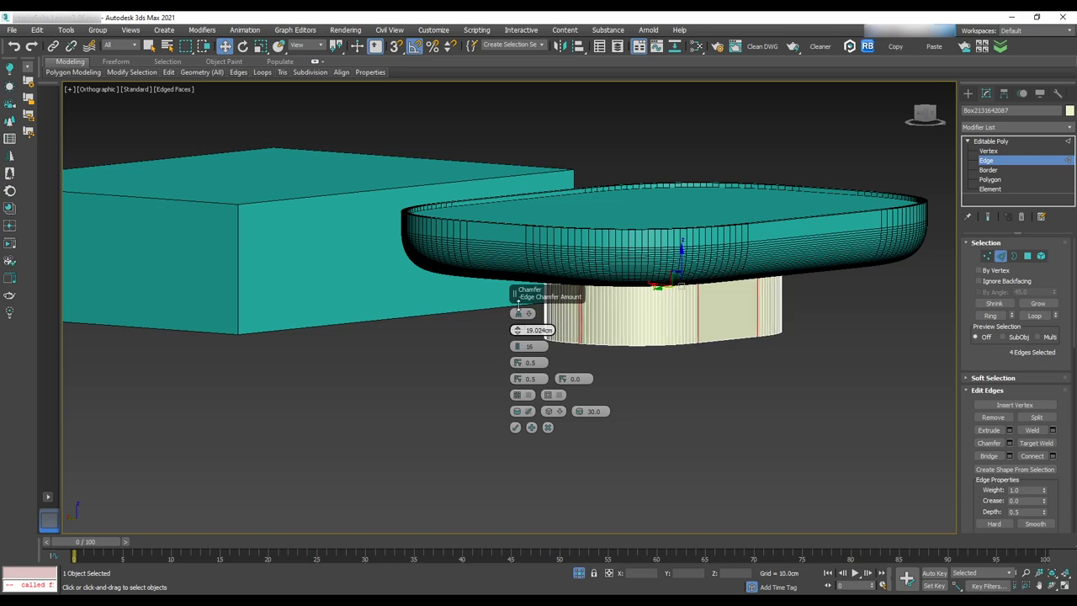
click(517, 427)
alt+middle_drag(656, 379, 693, 265)
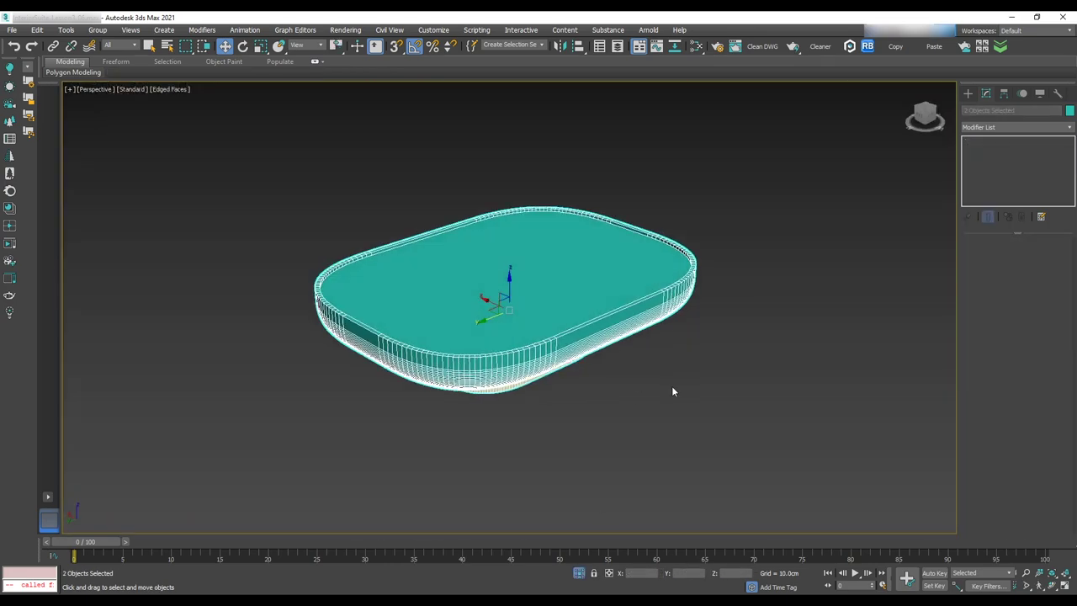
- Create a CoronaMtl for the coffee table with a warm grey diffuse, reflection level 1.0 and glossiness 0.25
click(672, 387)
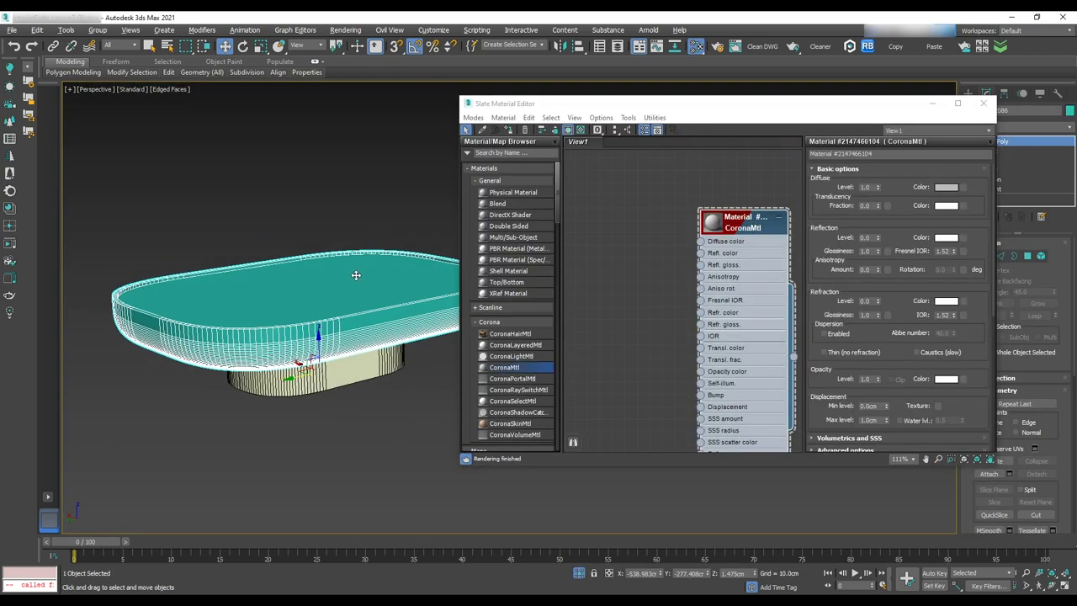
scroll(740, 320, up, 2)
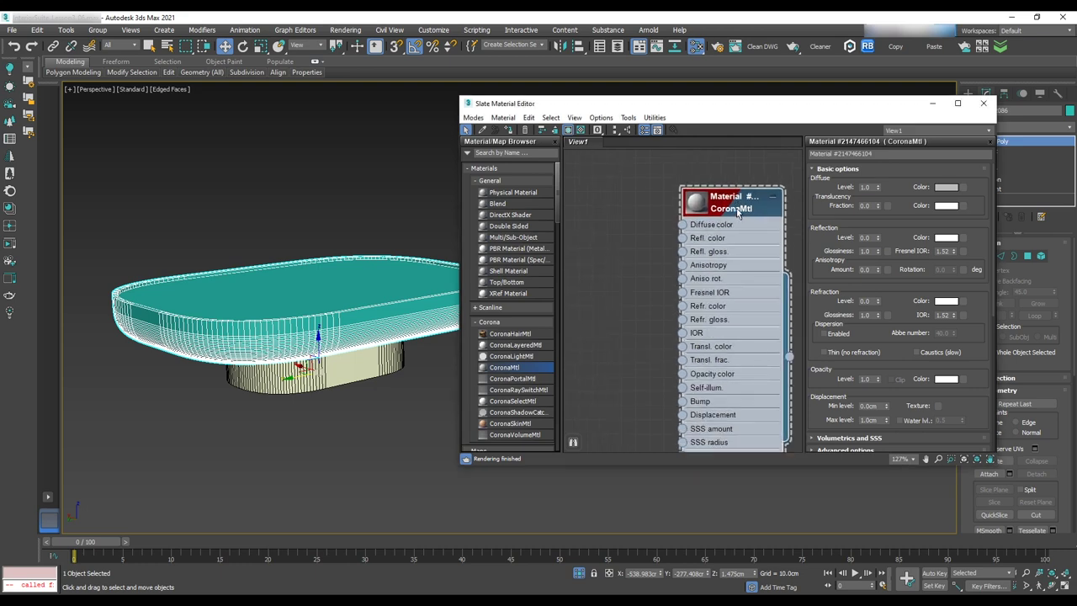
click(946, 187)
drag(717, 285, 717, 290)
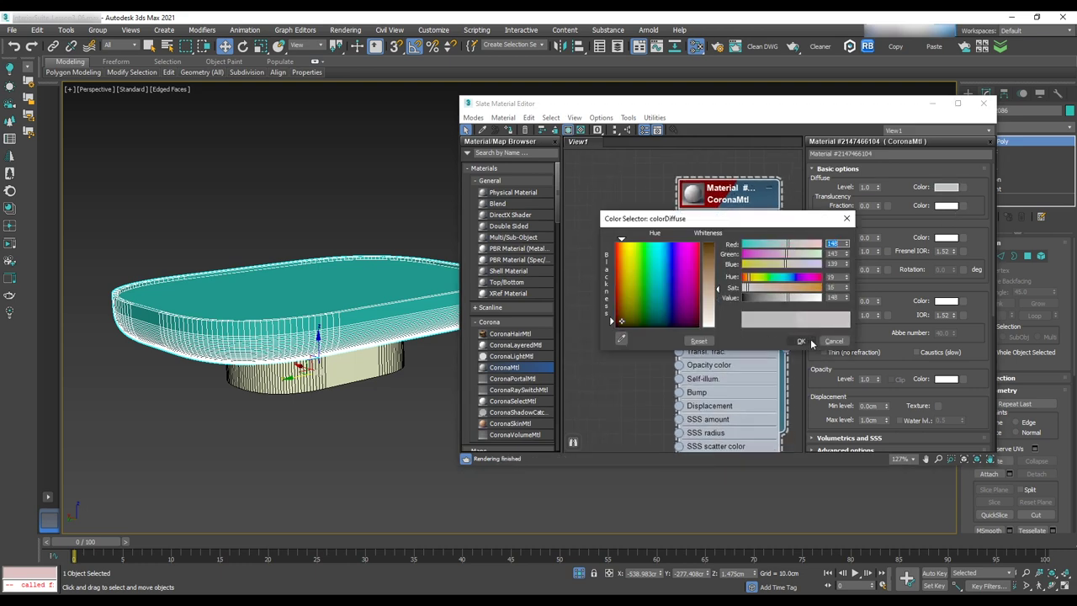
click(804, 341)
click(941, 193)
click(804, 342)
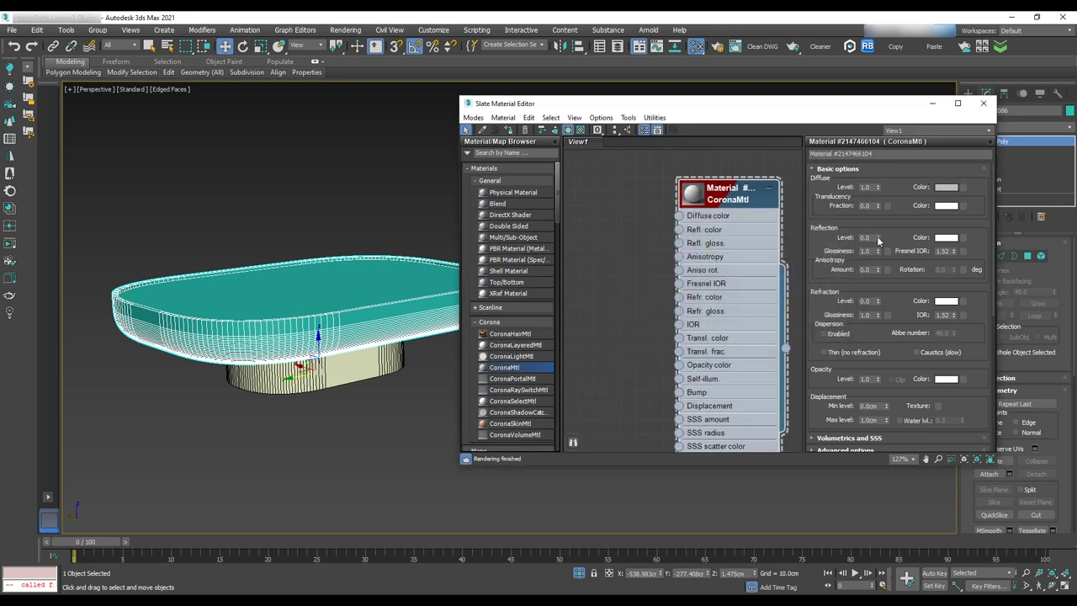
scroll(724, 256, down, 4)
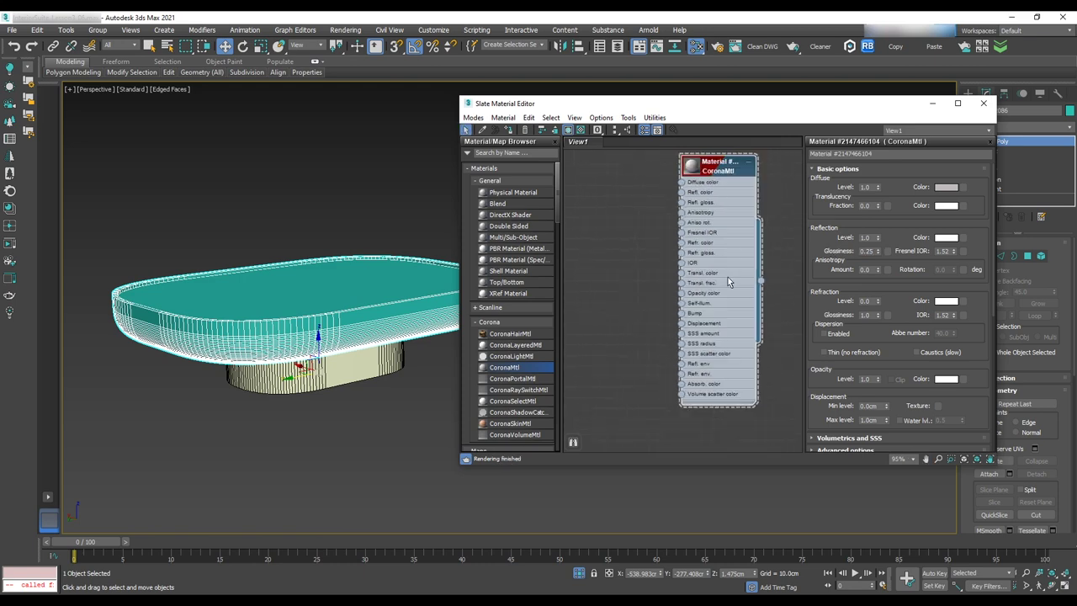
- Duplicate the grey Corona material and change the copy's diffuse to a darker brownish grey
scroll(711, 226, down, 1)
shift+drag(714, 168, 715, 364)
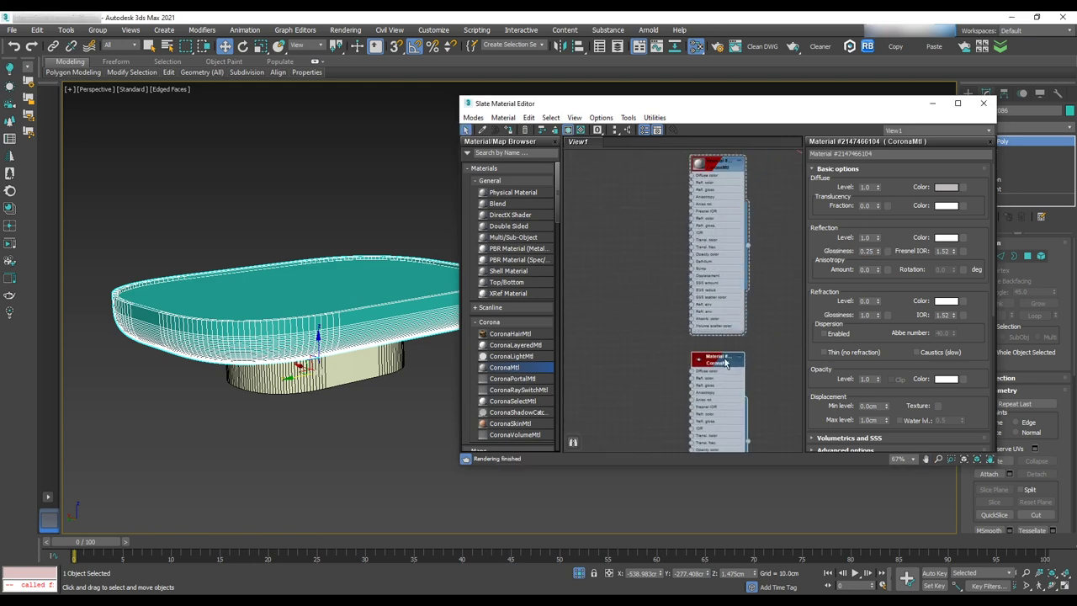
double_click(717, 364)
click(945, 188)
click(620, 305)
drag(790, 297, 755, 294)
click(800, 341)
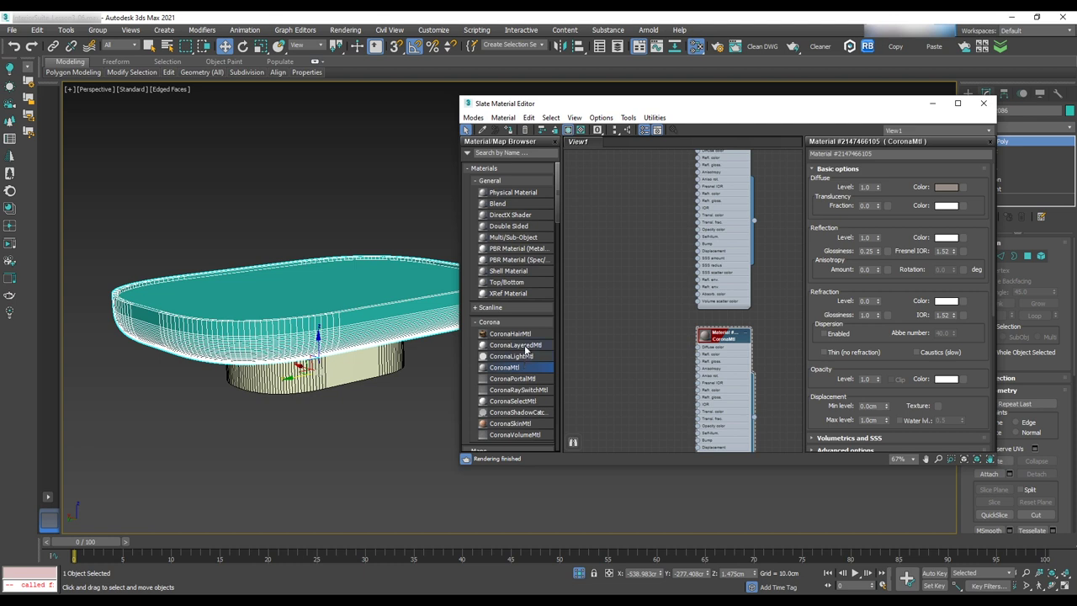
- Add a CoronaLayeredMtl using the light grey material as base and the darker copy as layer 1
drag(744, 303, 764, 274)
middle_drag(786, 290, 655, 310)
drag(726, 277, 744, 284)
drag(622, 239, 712, 300)
click(648, 376)
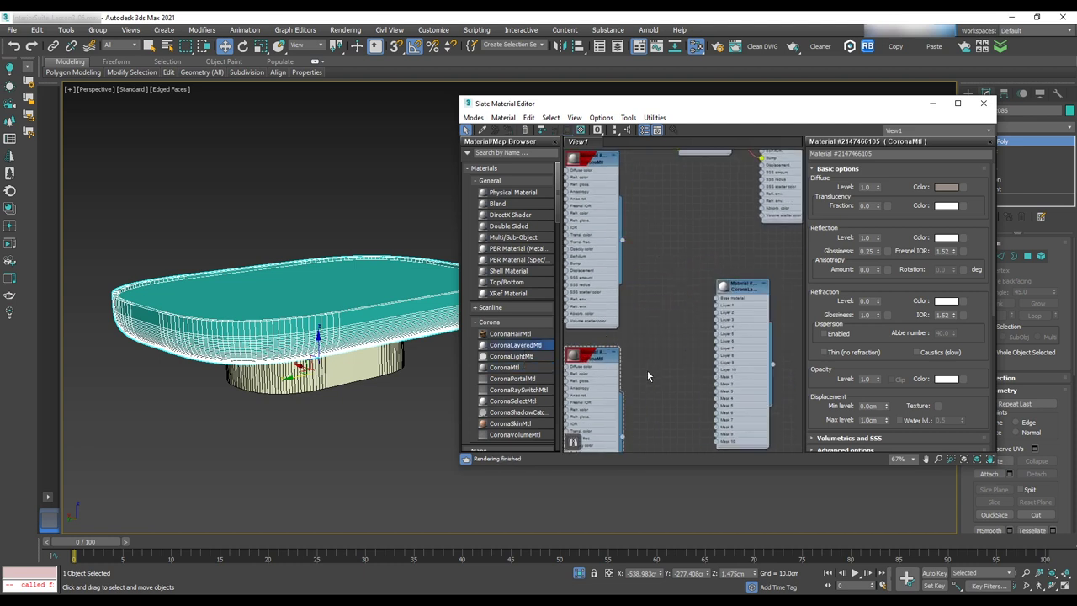
middle_drag(665, 376, 662, 260)
- Load a bitmap from the Imperfection textures folder and connect it as the layered material's mask 1
click(513, 153)
text(bit)
double_click(521, 178)
click(241, 70)
double_click(97, 142)
scroll(264, 154, down, 10)
double_click(263, 157)
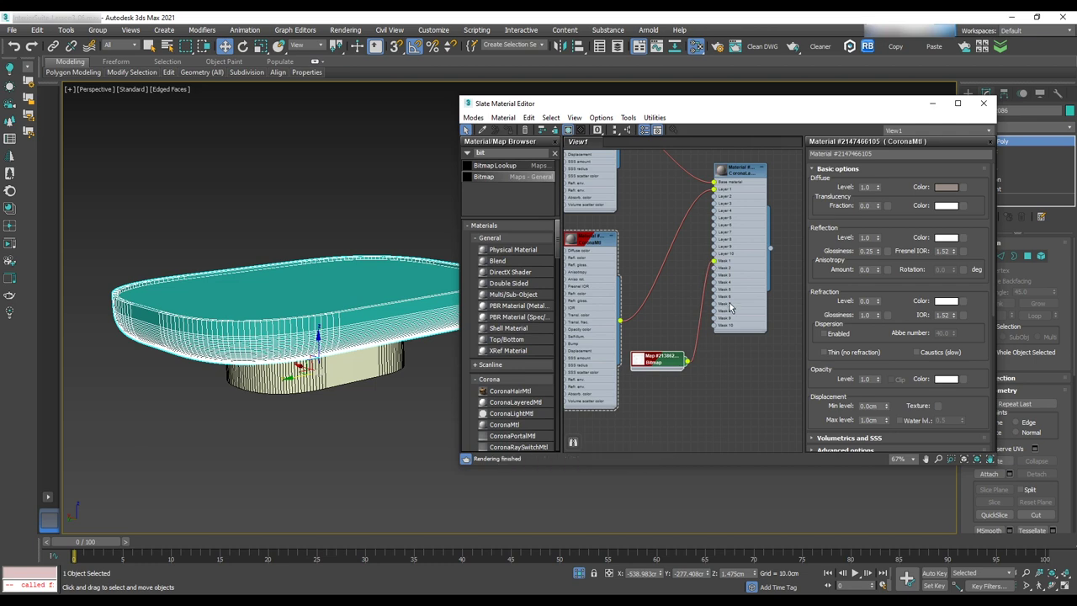
middle_drag(731, 328, 739, 337)
- Apply the layered material to the coffee table and name it CoffeeTable
drag(777, 258, 447, 297)
middle_drag(759, 188, 736, 224)
double_click(736, 221)
drag(882, 154, 739, 163)
text(CoffeeTable)
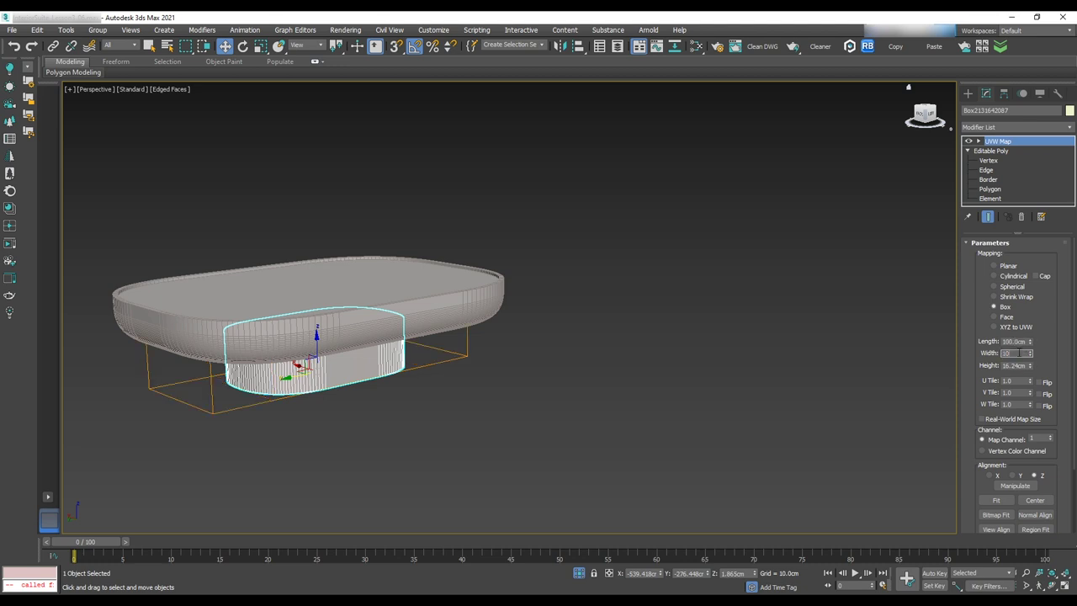
- Set the base's box UVW mapping to 100 cm in width and height
text(0)
click(1015, 367)
text(100)
click(715, 328)
- Select the coffee table's top and base together
click(471, 290)
middle_drag(680, 253, 796, 228)
click(494, 329)
click(524, 291)
click(492, 329)
click(728, 377)
alt+middle_drag(710, 371, 639, 336)
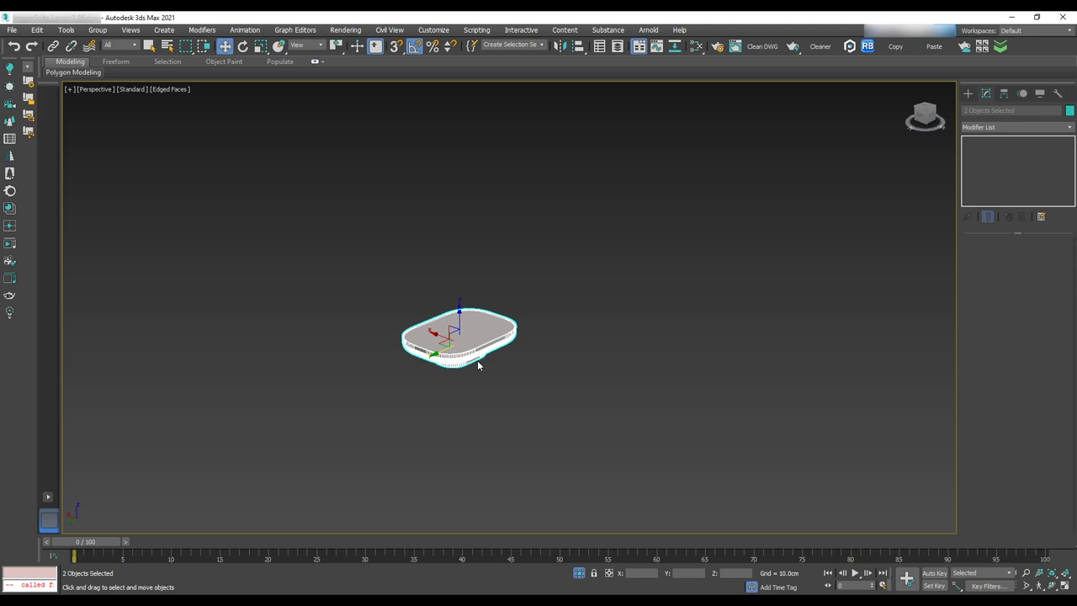
- Duplicate the selected coffee table top and base beside the original to make a second table
shift+drag(479, 360, 375, 346)
click(540, 357)
alt+middle_drag(740, 277, 841, 171)
scroll(504, 337, up, 4)
click(95, 89)
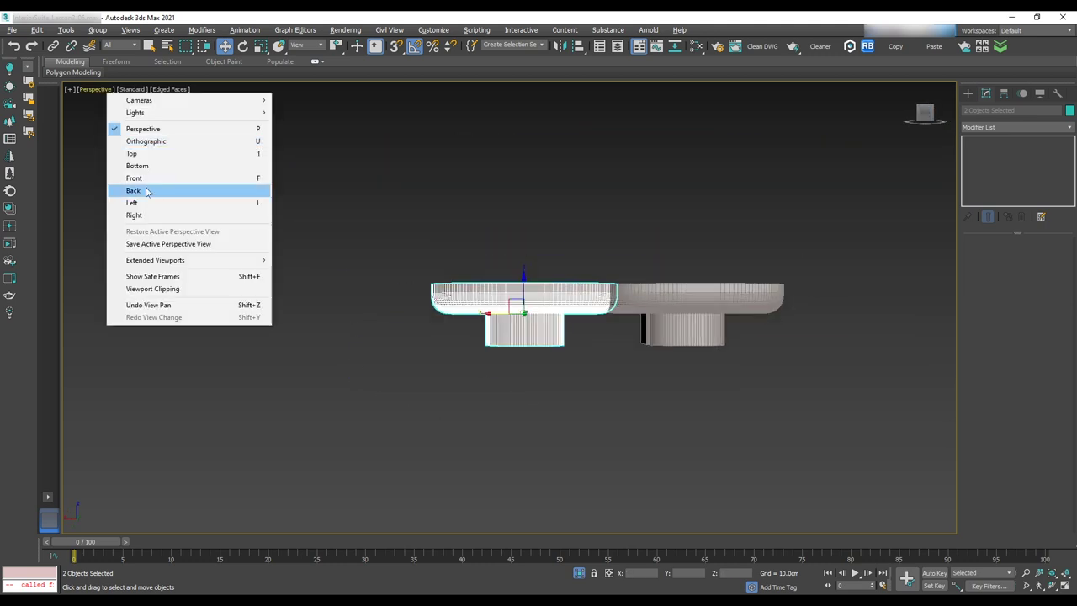
click(154, 192)
click(572, 349)
click(498, 293)
alt+middle_drag(561, 236, 570, 320)
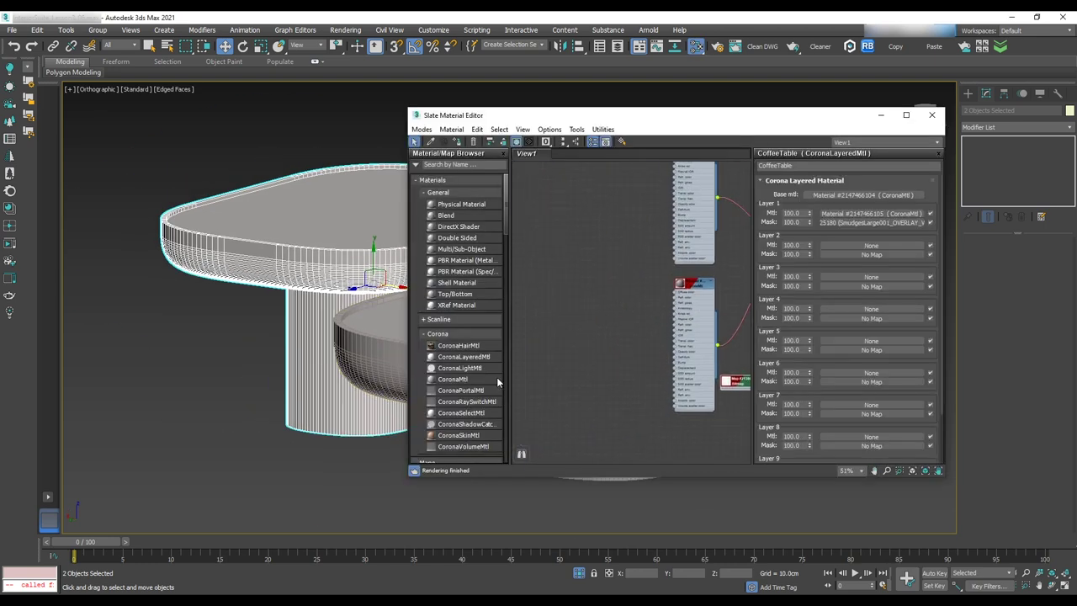
- Create a CoronaMtl named CoffeeTable_01 and give it a dark brown diffuse colour
drag(484, 379, 589, 233)
double_click(602, 234)
text(CoffeeTable_01)
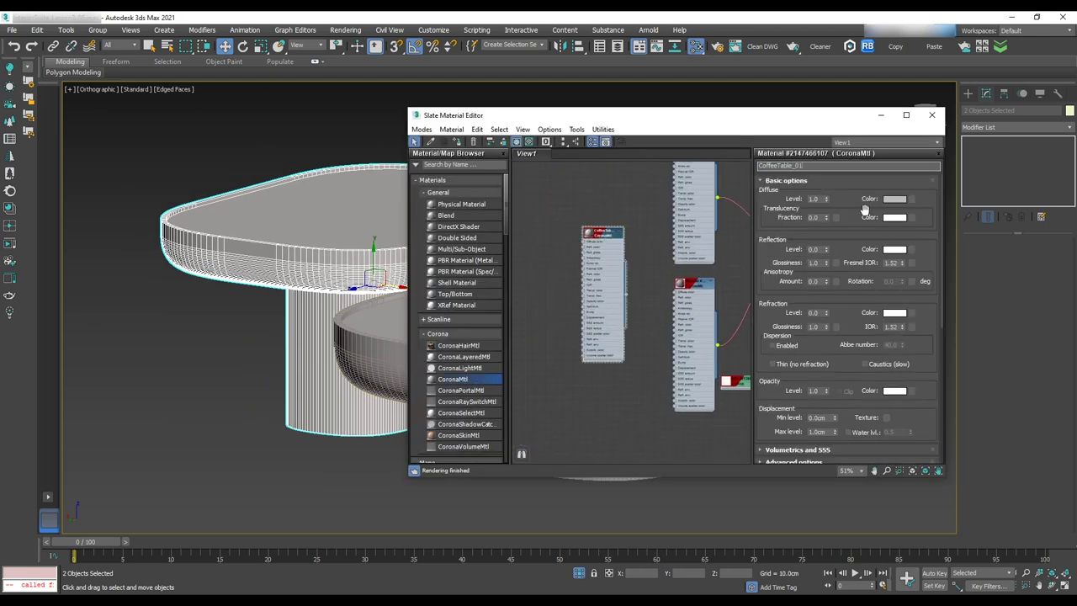
click(894, 199)
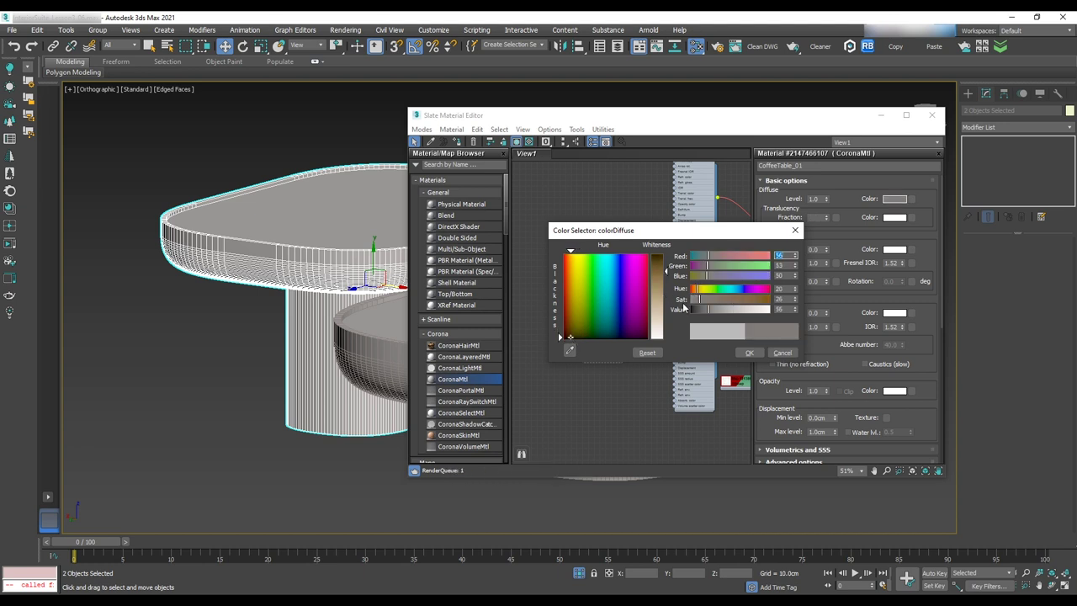
drag(704, 313, 700, 313)
click(750, 352)
- Copy the existing reflection map and connect it to the CoffeeTable_01 material's reflection colour and reflection glossiness
middle_drag(749, 312, 721, 299)
scroll(673, 341, down, 1)
scroll(547, 264, up, 4)
shift+drag(711, 362, 606, 250)
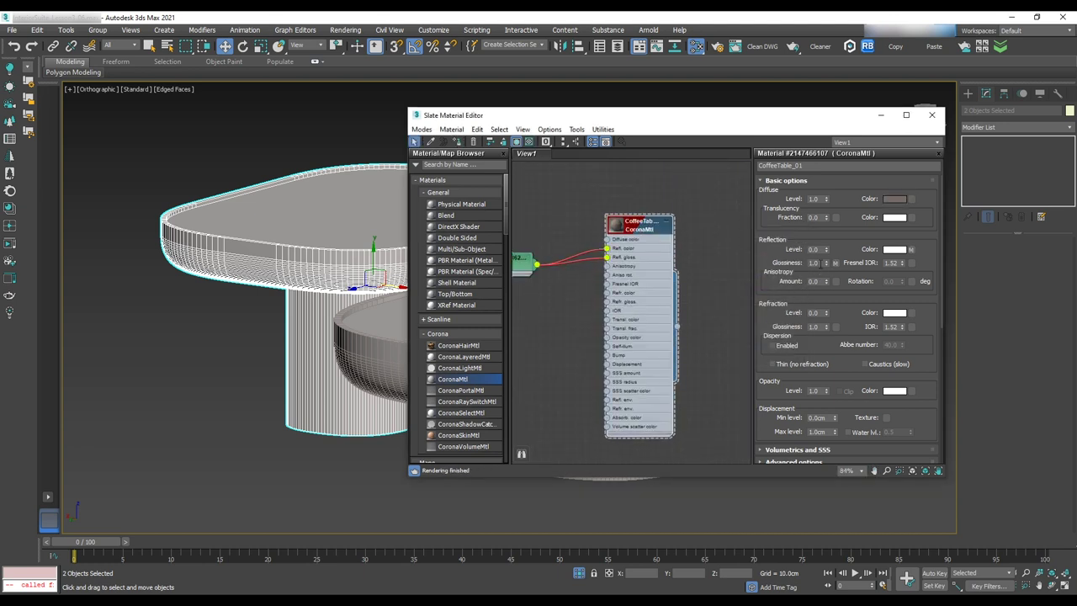
scroll(816, 351, down, 3)
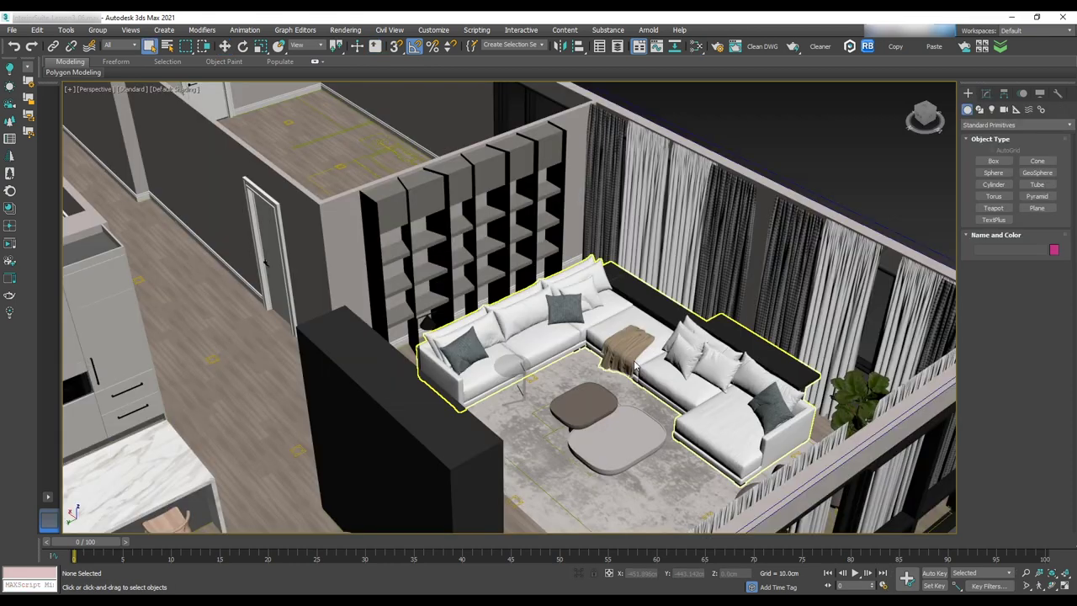
- Inspect the two coffee tables placed on the living room rug
click(613, 437)
scroll(627, 438, up, 8)
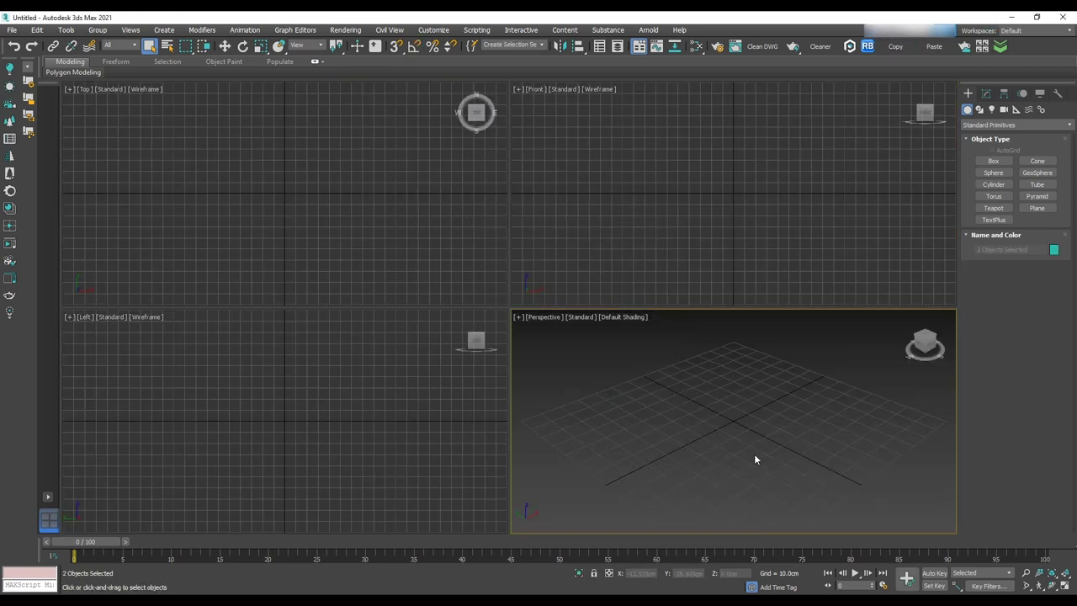
- Move the coffee table's top and base to the centre of the grid in the untitled scene
key(z)
alt+middle_drag(760, 440, 771, 392)
scroll(772, 392, down, 5)
key(t)
scroll(772, 392, down, 4)
click(226, 46)
middle_drag(807, 440, 749, 443)
drag(745, 445, 821, 404)
right_click(711, 273)
key(alt+w)
key(z)
scroll(694, 366, down, 6)
alt+middle_drag(695, 366, 756, 339)
- Draw an L-shaped line in the Front view with a vertical side and a long floor segment under the table
key(f)
click(979, 110)
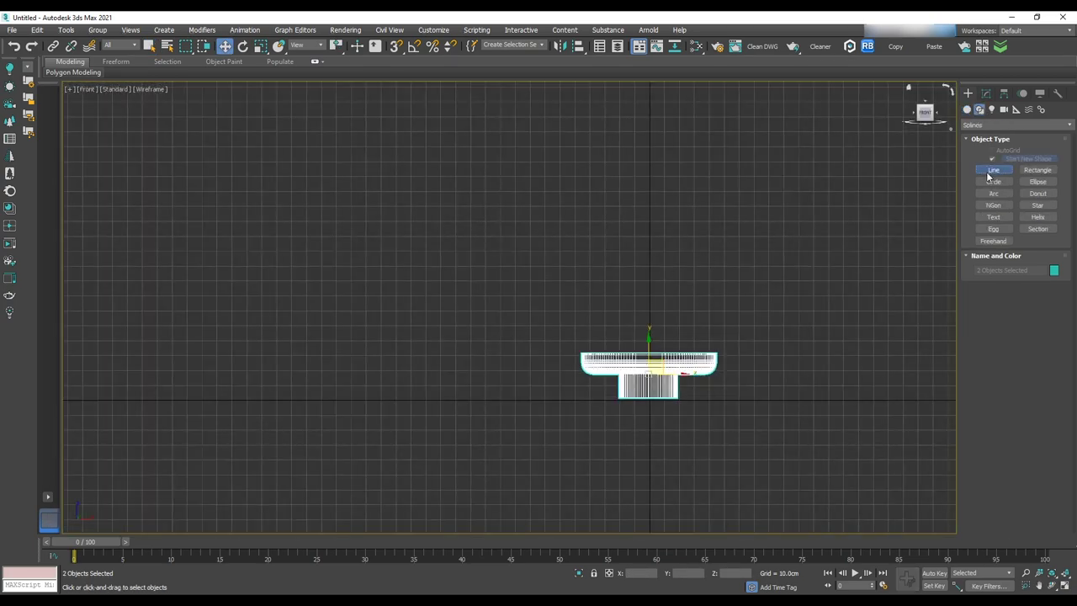
click(989, 175)
scroll(624, 213, down, 4)
click(819, 122)
scroll(810, 308, up, 6)
shift+click(851, 294)
scroll(262, 319, down, 6)
shift+click(97, 310)
right_click(97, 311)
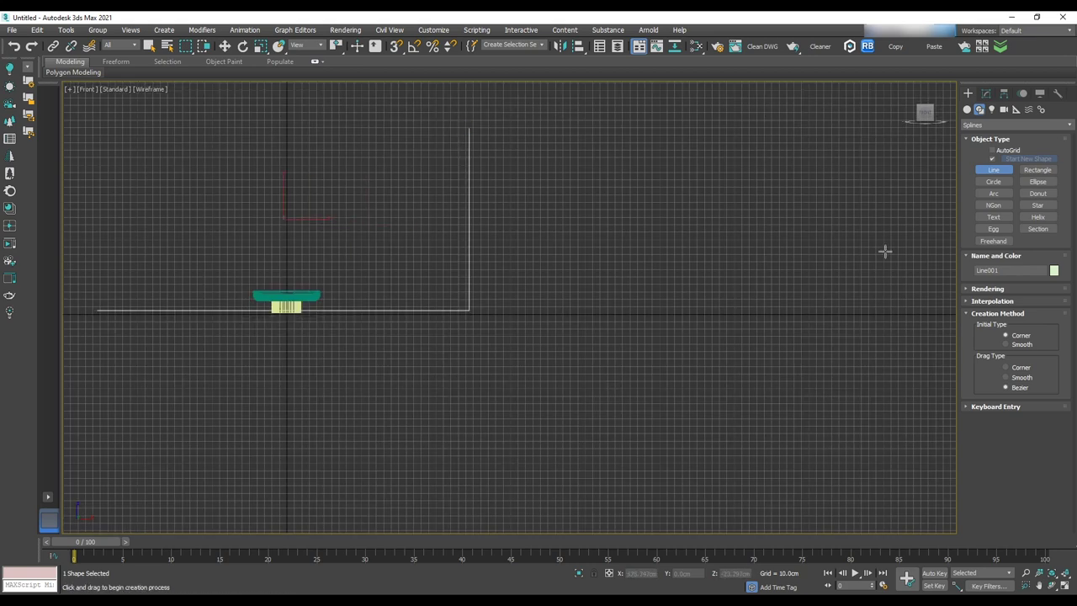
- Fillet the corner vertex of the L-shaped line into a smooth curve
click(985, 94)
click(988, 150)
click(468, 311)
scroll(1026, 507, down, 5)
click(993, 432)
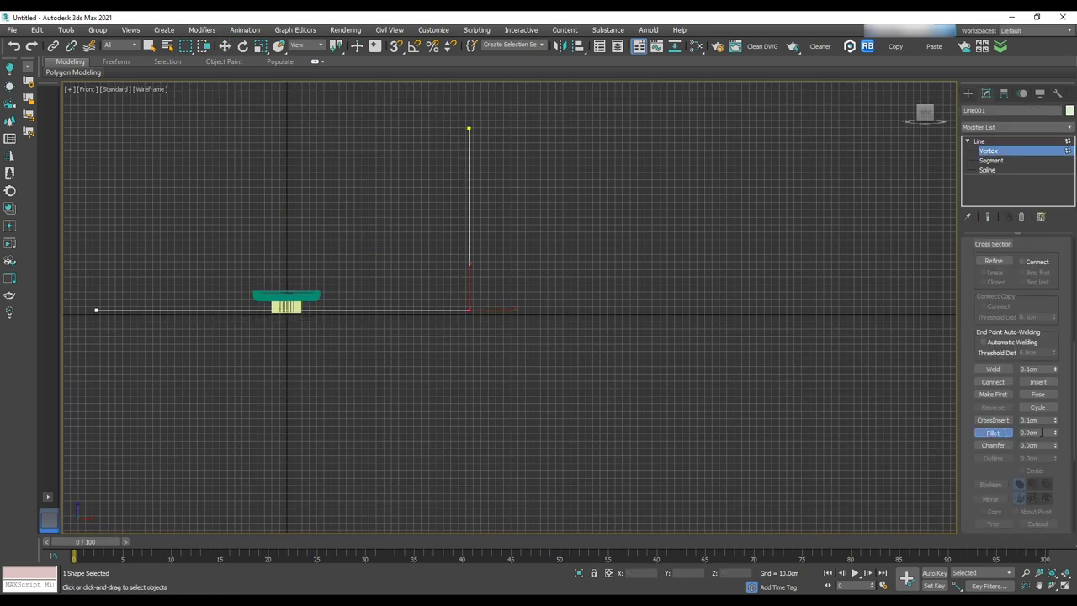
click(979, 142)
- Add an Extrude modifier to the curved line with an amount of 5000 cm
click(1069, 128)
click(1013, 186)
drag(1034, 258, 920, 257)
text(5000)
key(Return)
- Reposition the extruded backdrop relative to the coffee table
middle_drag(298, 292, 308, 288)
scroll(375, 289, up, 4)
drag(471, 184, 470, 194)
key(s)
middle_drag(363, 336, 576, 362)
drag(185, 362, 537, 357)
alt+middle_drag(555, 353, 698, 332)
- Set the backdrop's extrusion amount to 500 cm and shift it along its length toward the table
scroll(699, 331, down, 8)
double_click(1027, 258)
text(500)
key(Return)
middle_drag(199, 231, 396, 226)
scroll(290, 316, up, 6)
drag(308, 291, 132, 289)
alt+middle_drag(291, 336, 366, 366)
- Set the backdrop's extrusion amount to 1000 cm and move it so the coffee table stands near its middle
text(1000)
key(Return)
scroll(578, 294, down, 7)
drag(468, 296, 419, 304)
scroll(543, 304, up, 7)
alt+middle_drag(516, 350, 493, 411)
key(F3)
scroll(493, 322, up, 5)
key(p)
key(F3)
mouse_move(505, 459)
alt+middle_down()
mouse_move(503, 406)
mouse_move(546, 395)
alt+middle_up()
scroll(546, 395, down, 5)
key(l)
key(p)
key(z)
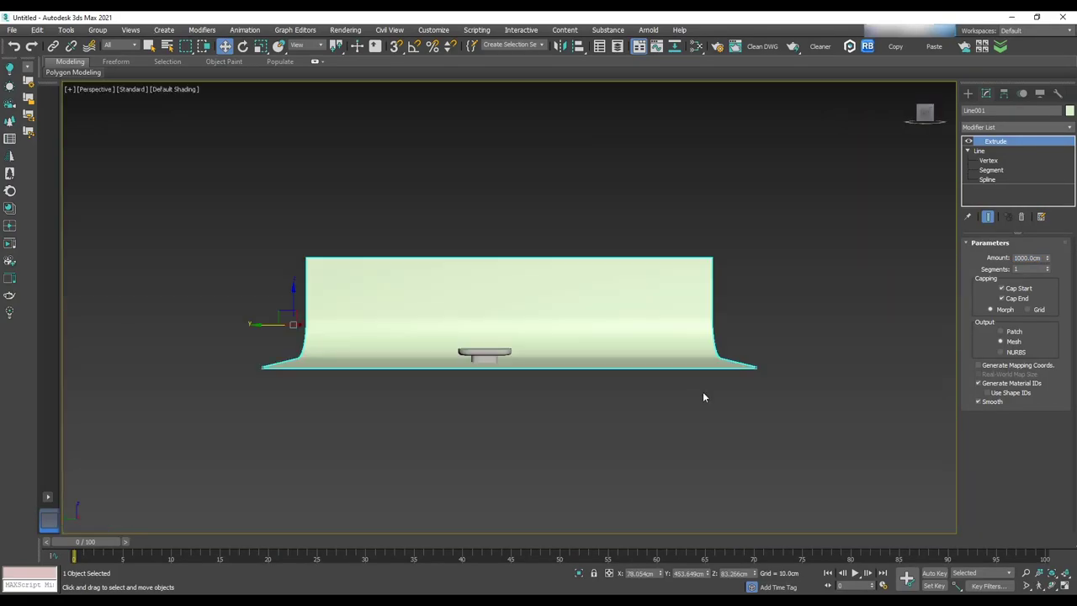
scroll(484, 361, up, 6)
middle_drag(467, 361, 481, 449)
- Switch the production renderer to Arnold and set the output size to 800 by 450
key(F10)
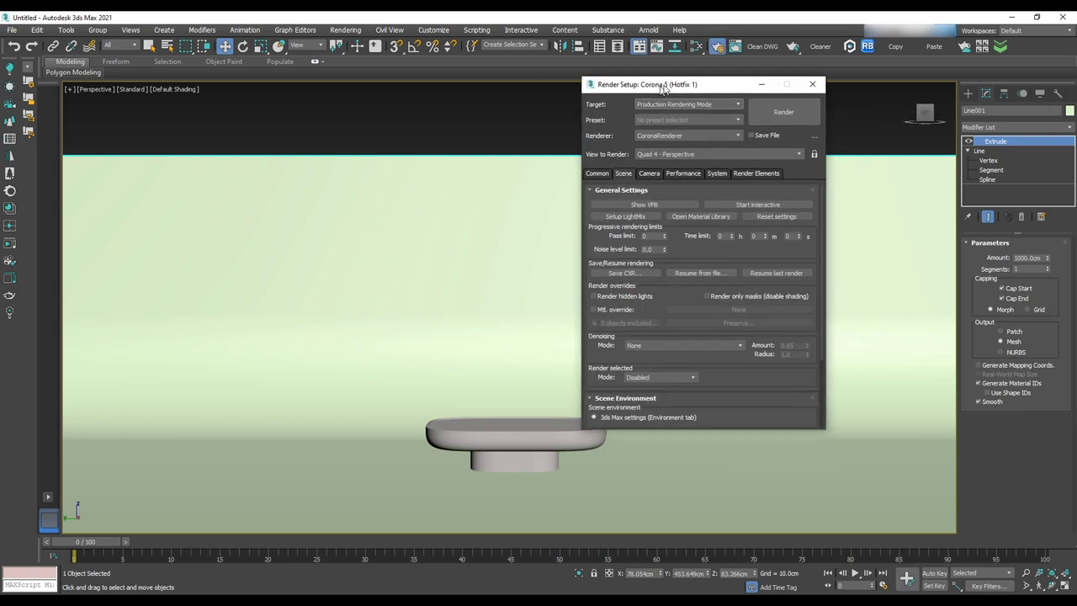
click(677, 136)
click(656, 198)
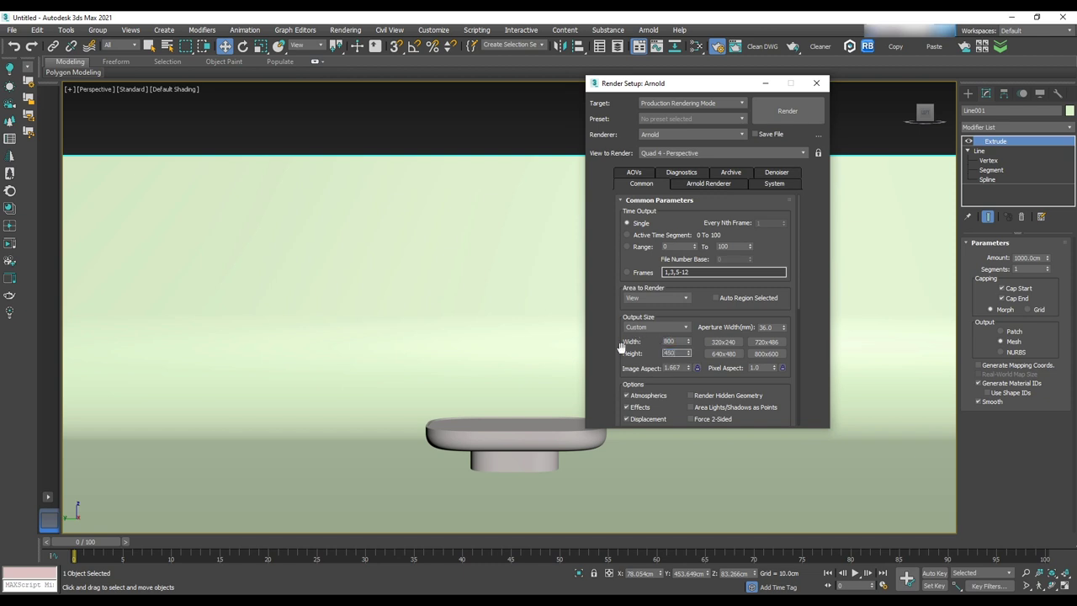
- Set the render target to ActiveShade Mode with the Arnold renderer, an output width of 800 and a locked image aspect
click(697, 104)
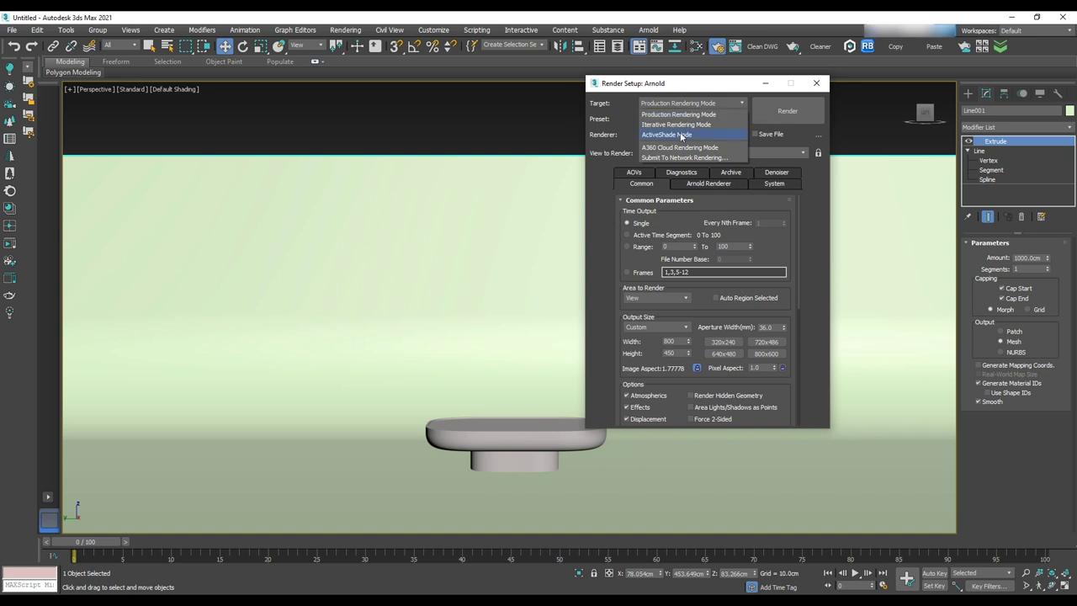
click(681, 134)
click(663, 166)
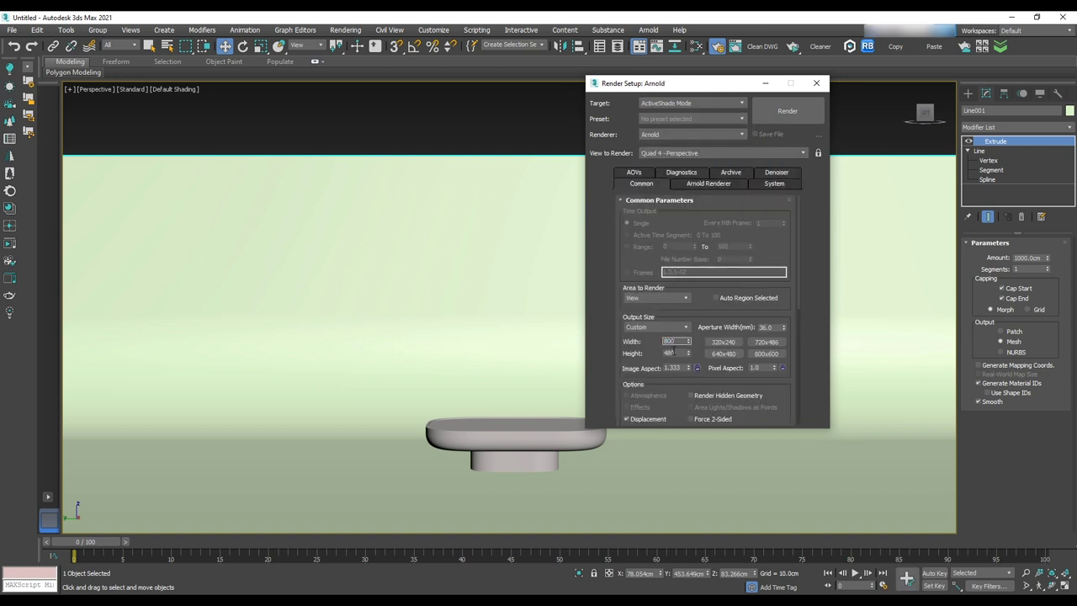
click(697, 369)
click(816, 83)
- Place a targeted Arnold quad light high at one end of the backdrop, aimed at the coffee table
click(968, 93)
click(992, 111)
click(994, 125)
click(991, 158)
click(993, 160)
middle_drag(723, 331, 716, 379)
key(l)
scroll(689, 307, down, 8)
click(740, 270)
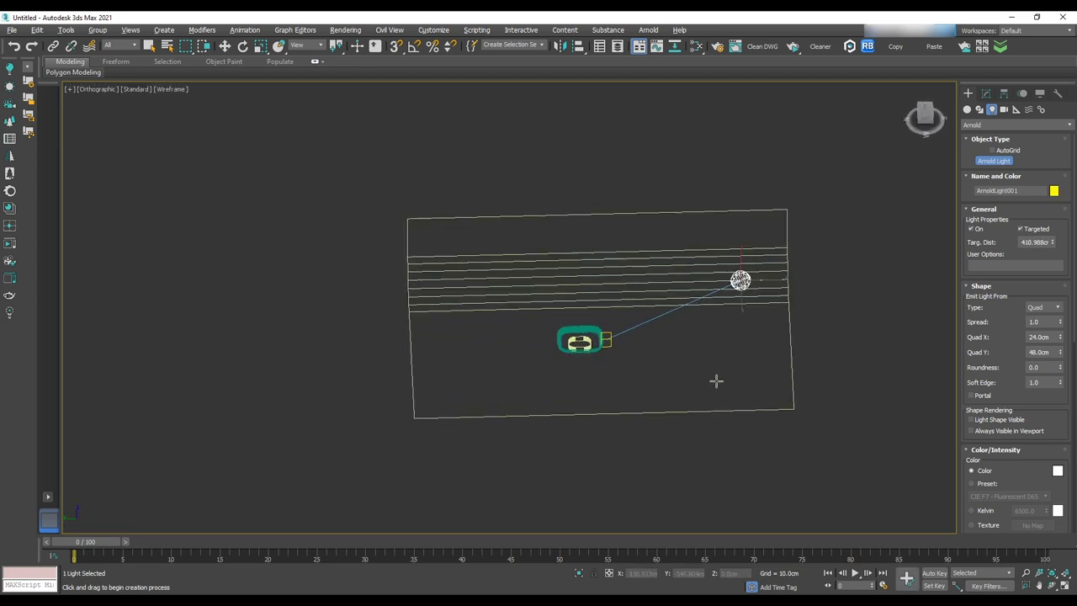
- Enlarge the light's quad emitter to about 92.4 cm by 155.9 cm
click(985, 93)
click(924, 110)
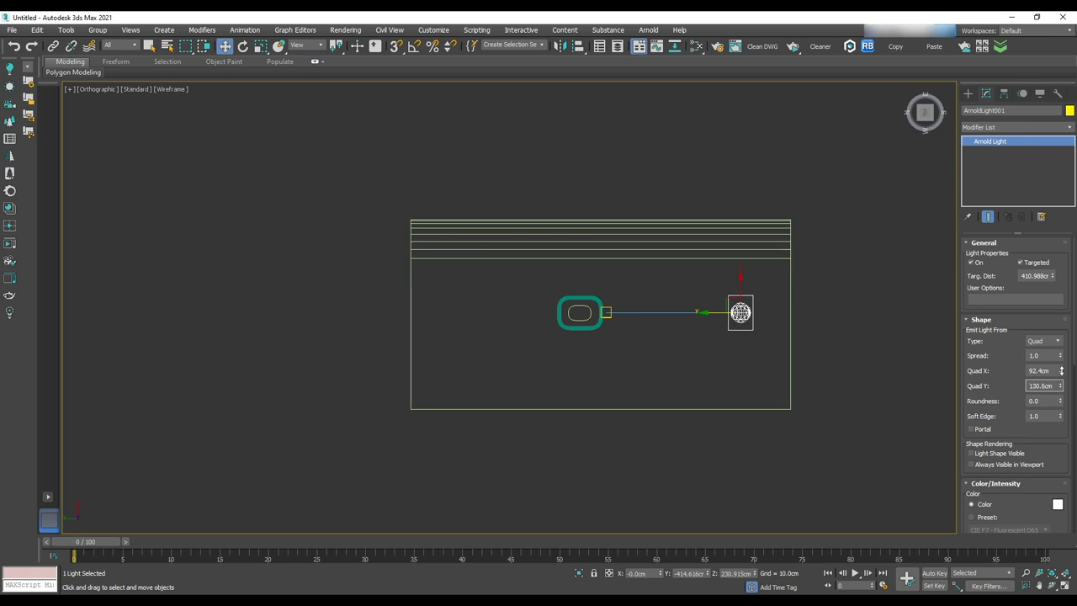
key(l)
middle_drag(776, 308, 785, 321)
- Set the light's colour temperature to 4500 Kelvin and its intensity to 10
drag(1021, 484, 1042, 346)
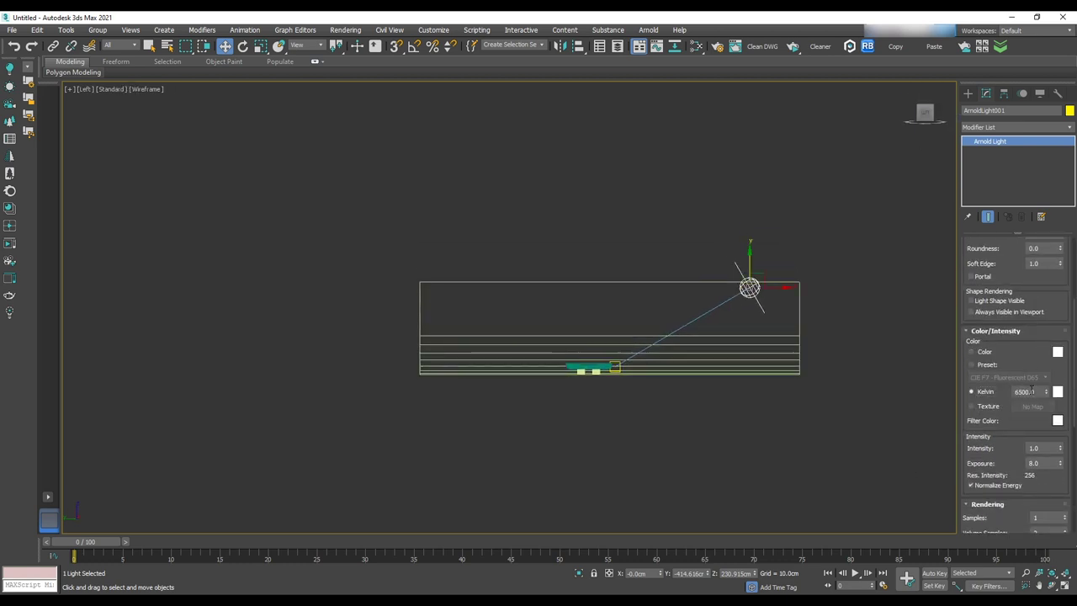
middle_drag(750, 272, 752, 283)
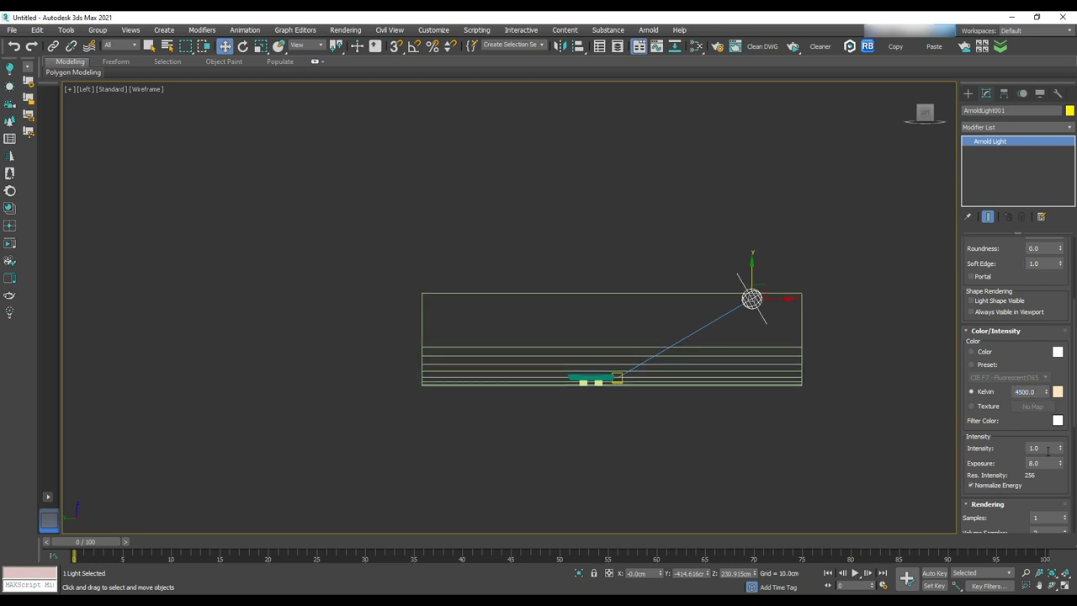
key(Return)
- Select the Arnold light together with its target and duplicate them toward the other side of the table
scroll(690, 403, up, 5)
scroll(689, 403, down, 3)
mouse_move(690, 403)
alt+middle_down()
mouse_move(714, 427)
mouse_move(693, 415)
mouse_move(635, 443)
mouse_move(683, 399)
alt+middle_up()
key(p)
key(F3)
scroll(683, 398, down, 5)
alt+middle_drag(613, 401, 614, 390)
click(925, 114)
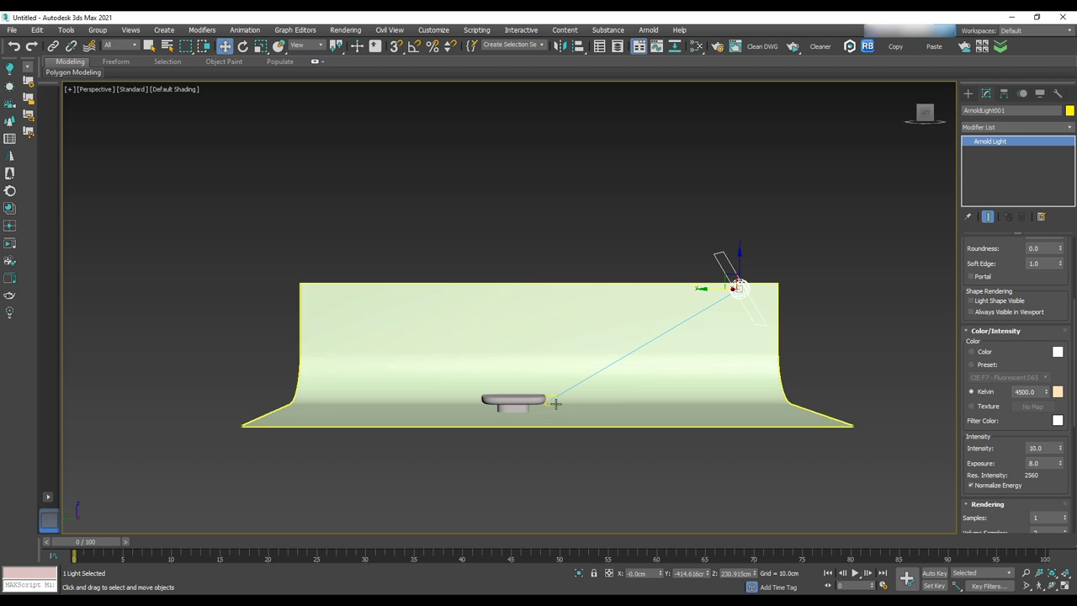
ctrl+click(556, 402)
click(555, 400)
ctrl+click(742, 294)
mouse_move(619, 344)
shift+mouse_down()
mouse_move(531, 343)
mouse_move(543, 340)
shift+mouse_up()
click(540, 356)
- Move the duplicated light to the opposite end of the backdrop, mirroring the first light
click(507, 216)
click(665, 287)
mouse_move(618, 288)
mouse_down()
mouse_move(536, 272)
mouse_move(239, 278)
mouse_up()
- Set the second light's colour temperature to 6500 Kelvin and its intensity to 5
drag(1024, 435, 1034, 285)
drag(1036, 401, 970, 388)
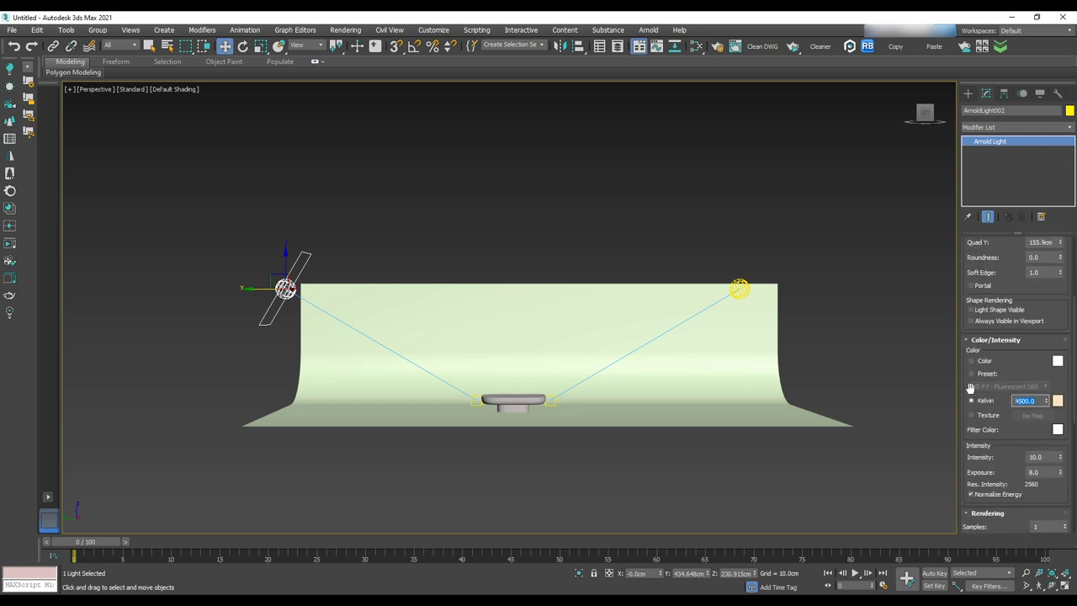
text(5)
key(Return)
- Frame the coffee table from slightly above in the Perspective view and preview it with ActiveShade
middle_drag(705, 318, 718, 294)
scroll(578, 332, up, 6)
alt+middle_drag(624, 373, 699, 213)
scroll(667, 378, up, 4)
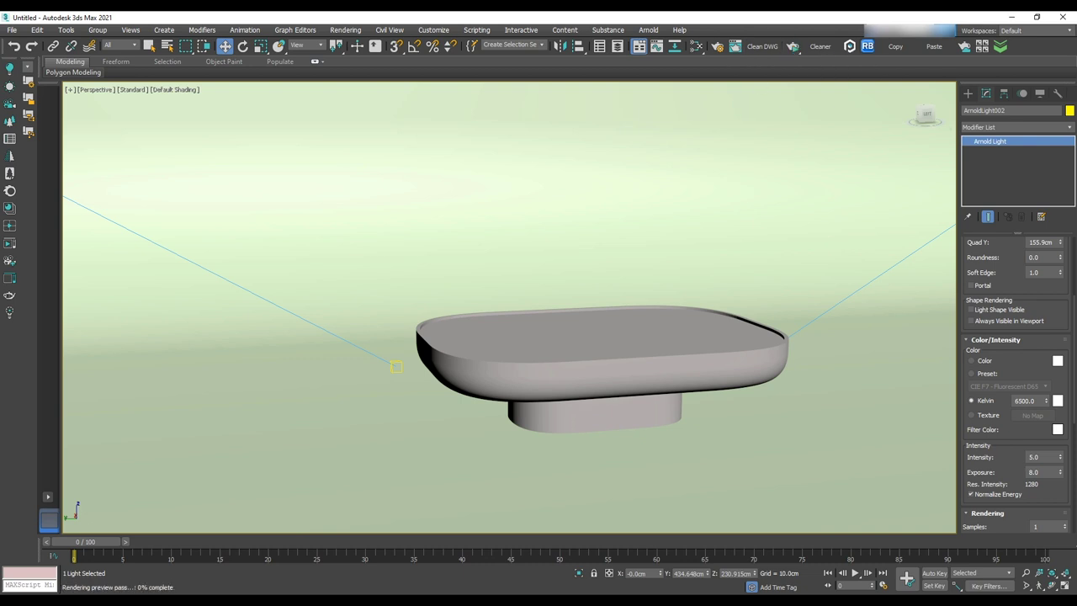
click(667, 387)
scroll(660, 410, down, 6)
middle_drag(661, 409, 593, 437)
click(372, 298)
scroll(608, 430, up, 4)
- Change the environment background colour to near-white and close the environment settings
click(345, 30)
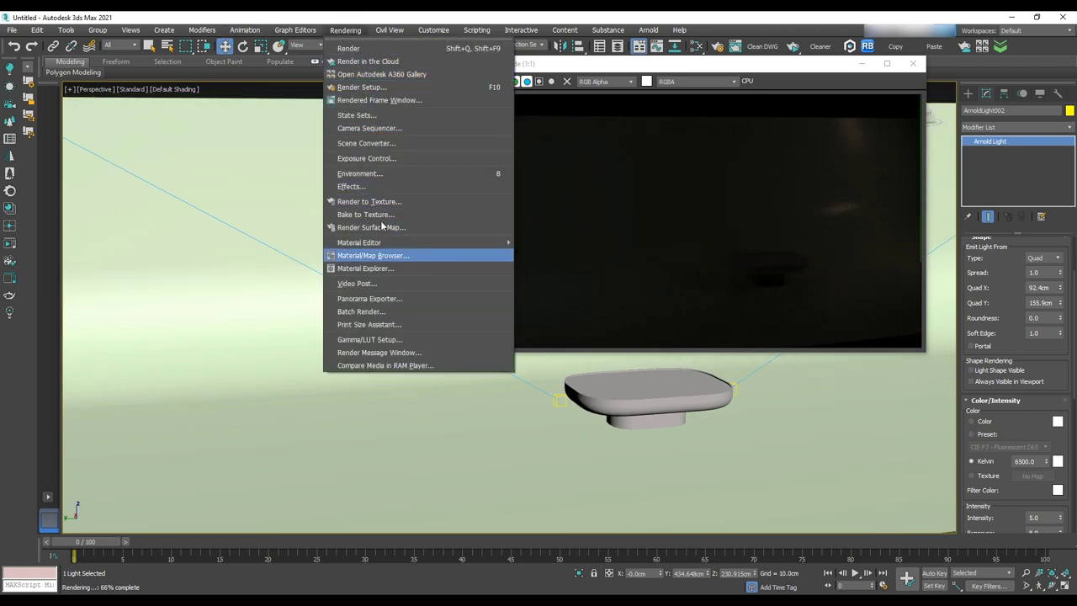
click(368, 174)
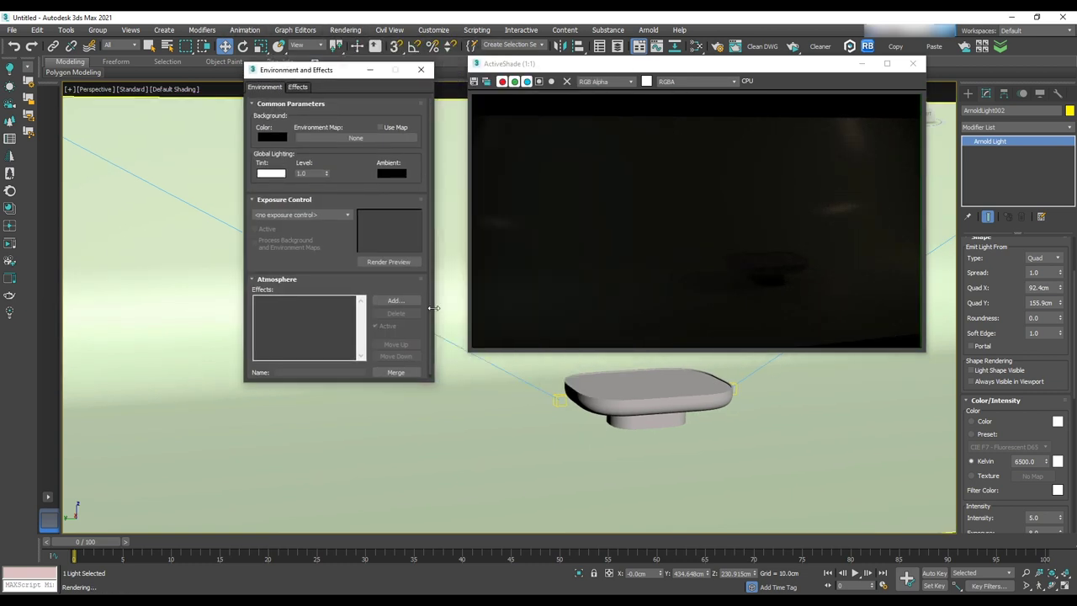
click(271, 137)
drag(200, 74, 180, 75)
click(167, 170)
click(250, 193)
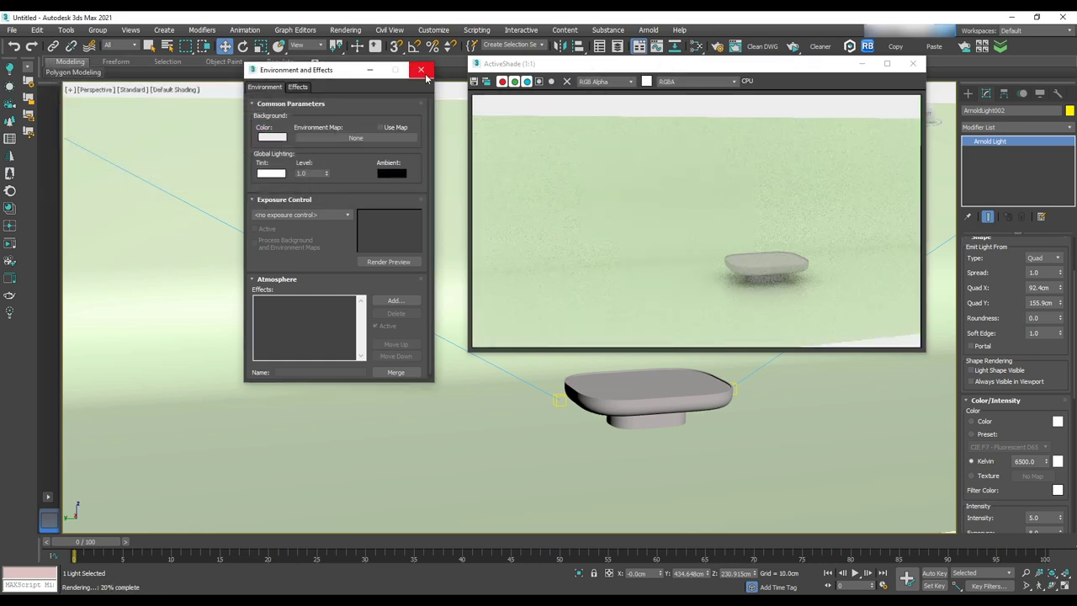
click(421, 71)
- Select the backdrop, create an Arnold Standard Surface material and open its parameters
right_click(498, 333)
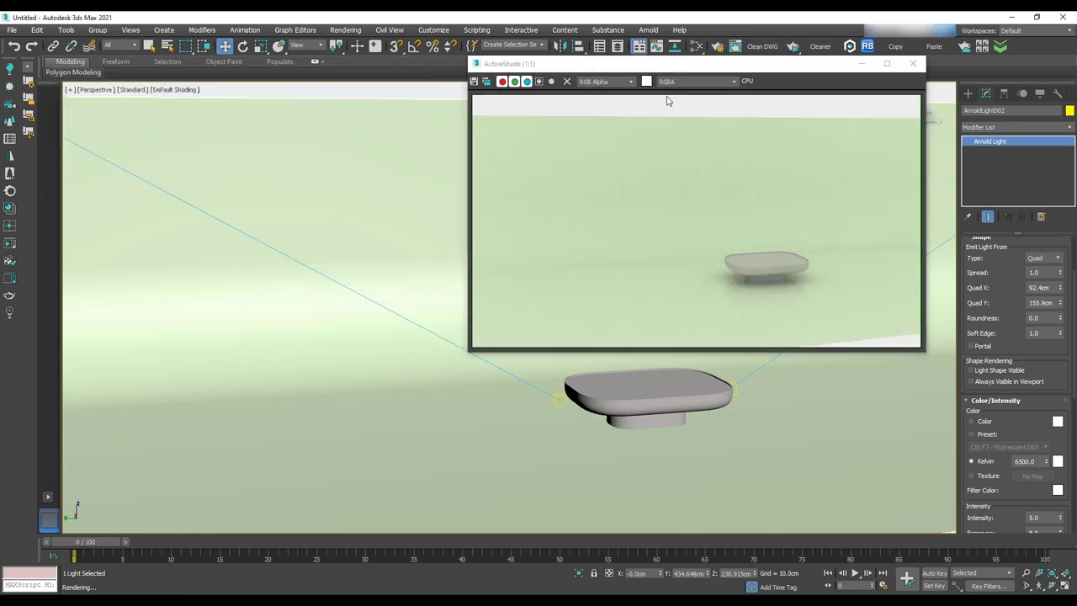
click(364, 239)
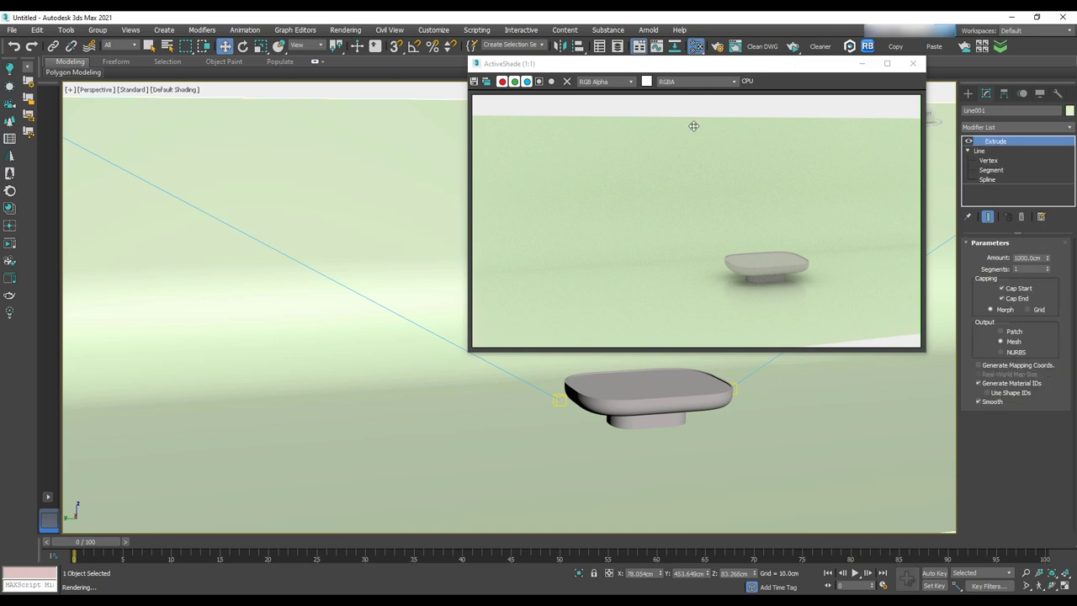
key(m)
drag(593, 97, 362, 61)
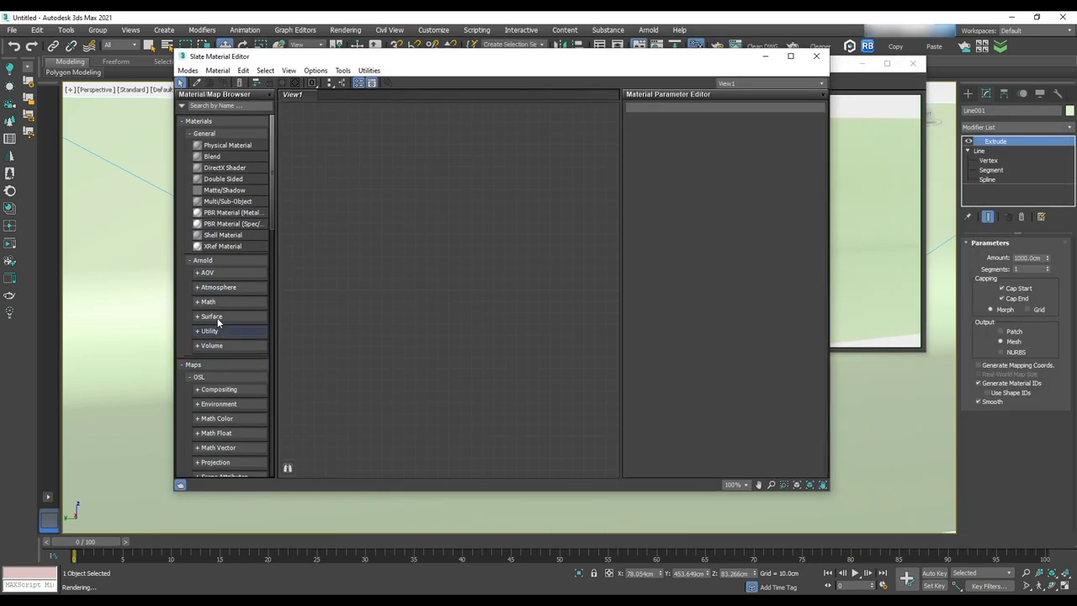
right_click(450, 290)
mouse_move(484, 298)
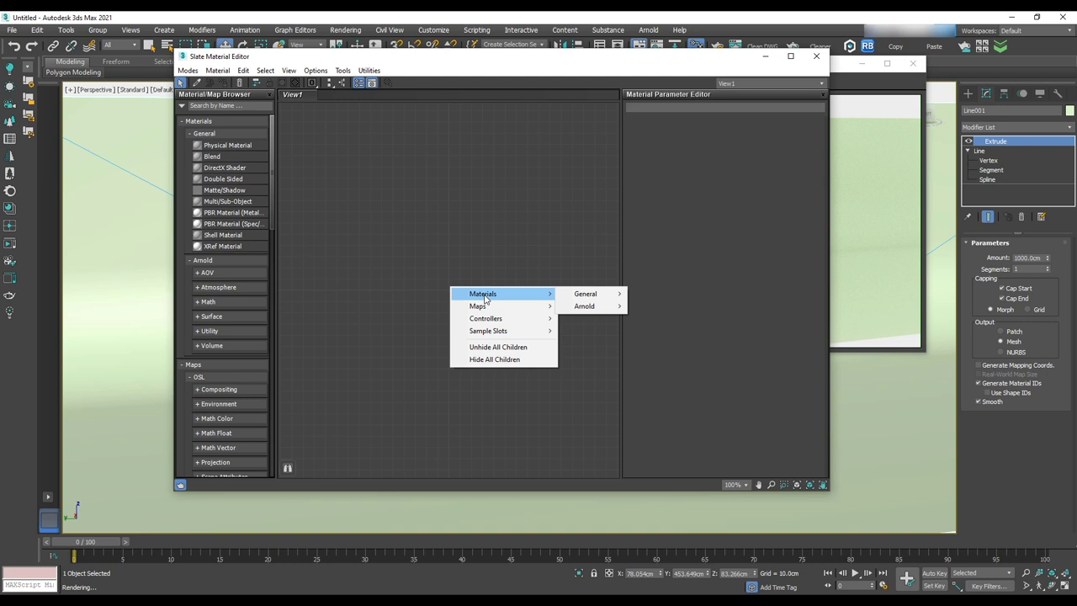
mouse_move(584, 305)
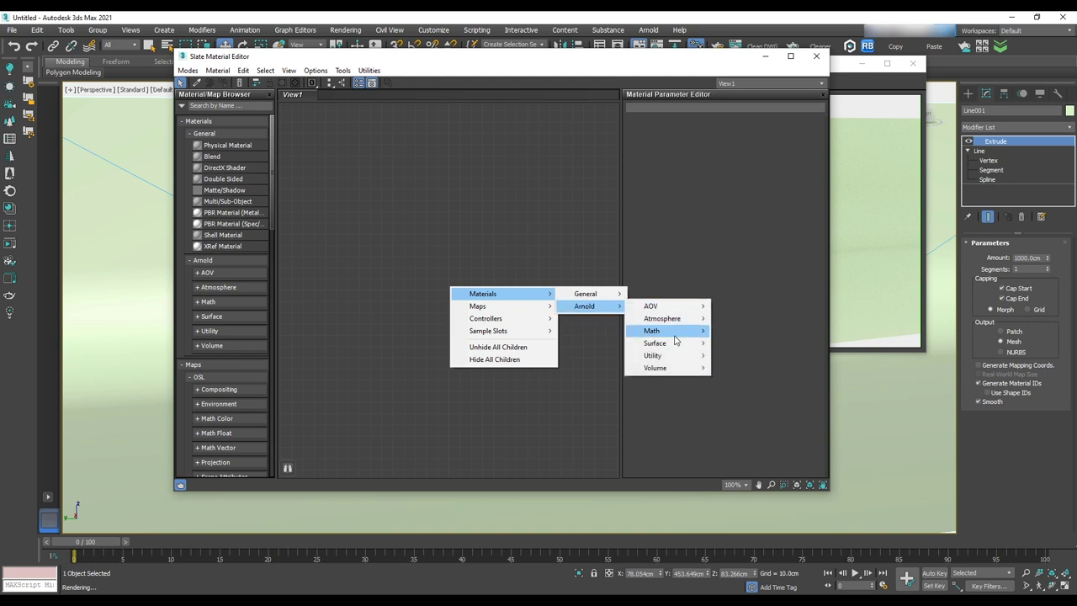
mouse_move(676, 345)
click(743, 411)
drag(434, 284, 468, 160)
drag(490, 79, 512, 104)
double_click(476, 206)
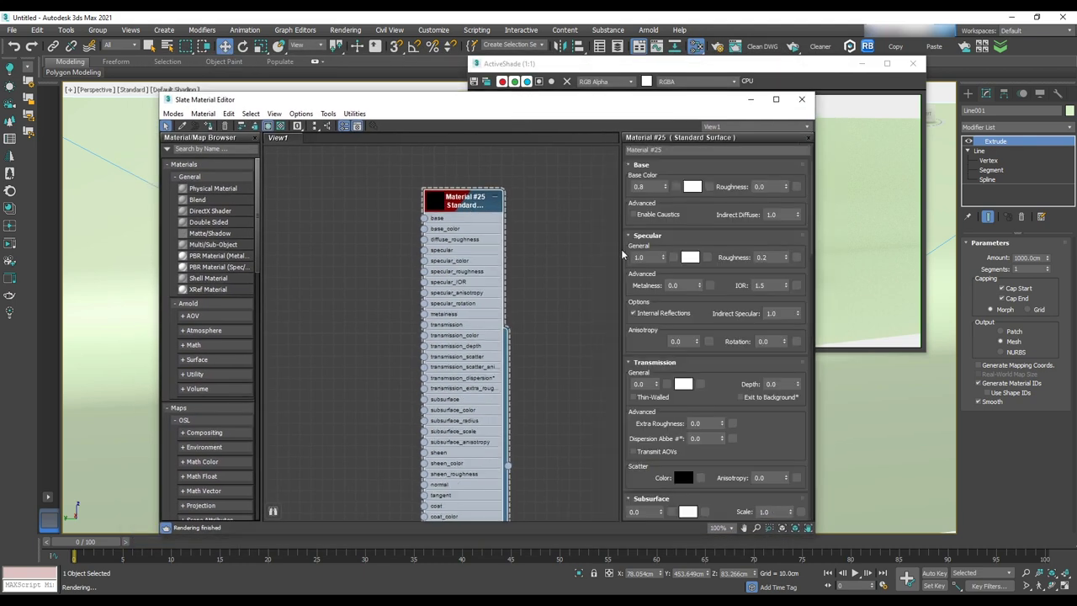
- Add a Mix RGBA map to the material graph and connect it to the Standard Surface material's base input
click(534, 243)
middle_drag(299, 316, 367, 281)
right_click(368, 281)
click(207, 168)
click(208, 148)
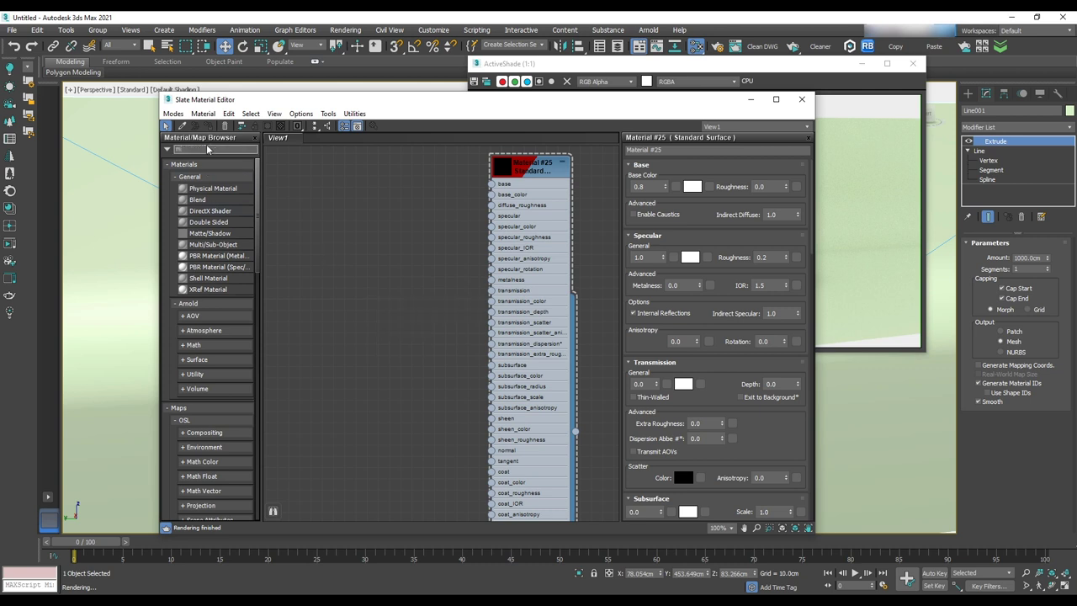
text(mix)
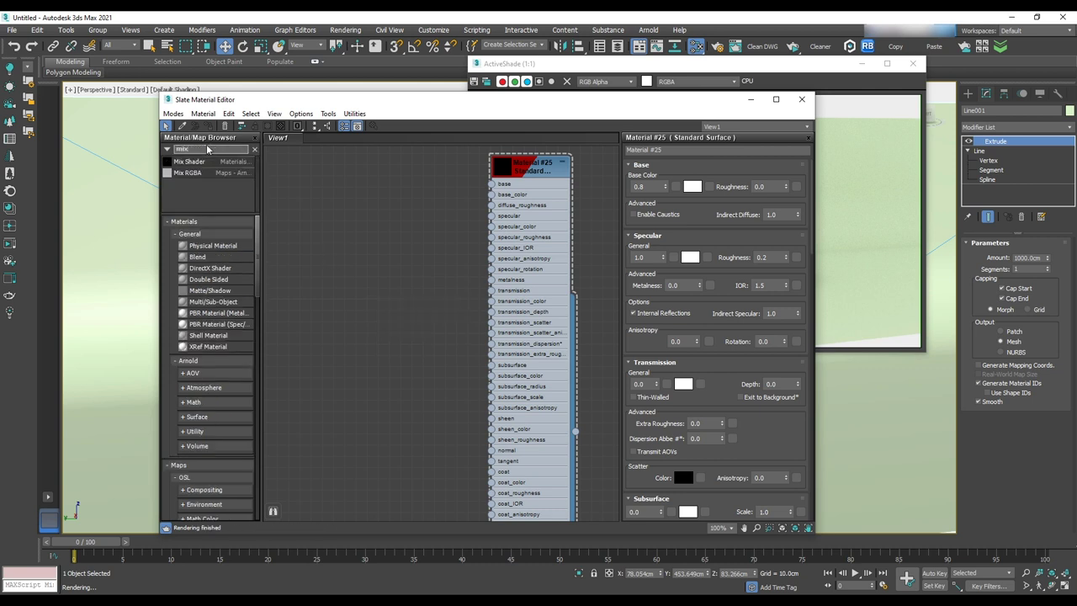
click(194, 175)
drag(399, 256, 385, 213)
drag(460, 213, 493, 184)
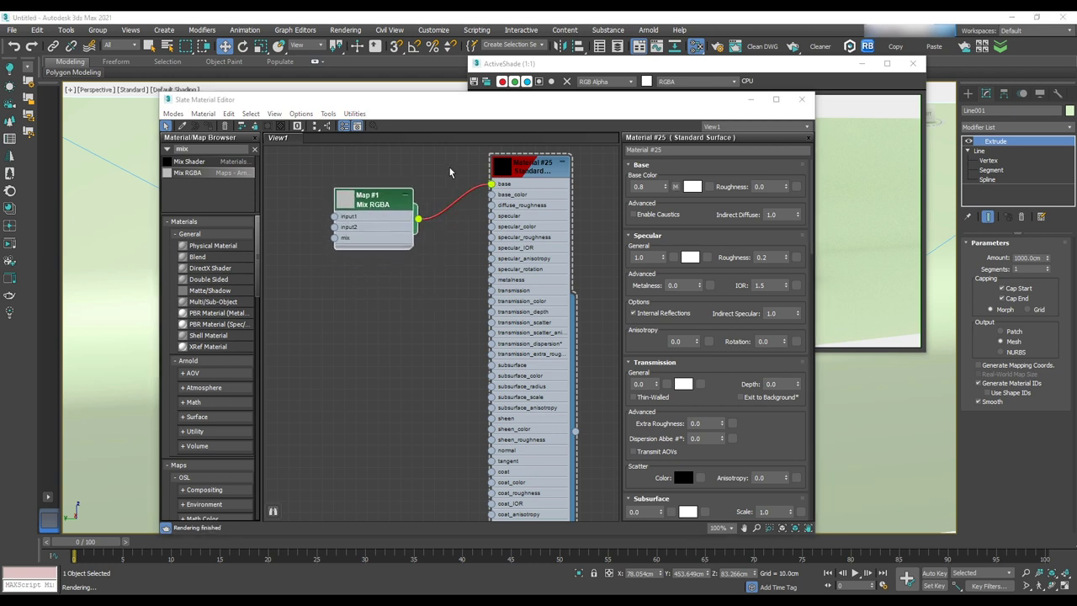
- Close the ActiveShade preview and bring the CoffeeTable Corona layered material's nodes into the node view
drag(435, 101, 349, 193)
click(913, 64)
drag(621, 198, 535, 191)
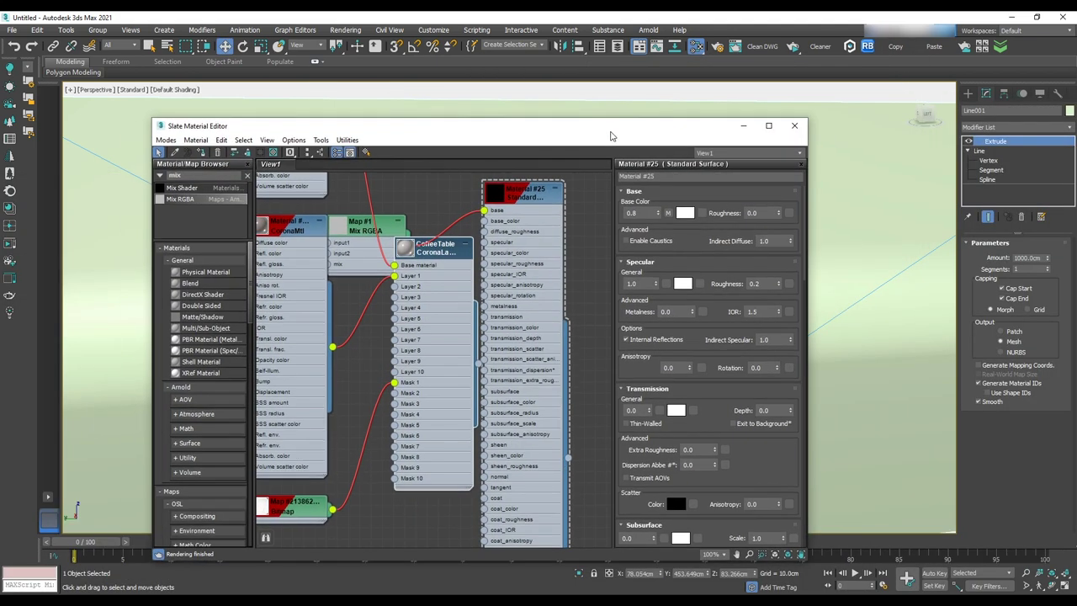
scroll(529, 270, down, 2)
middle_drag(530, 270, 478, 363)
drag(478, 363, 469, 433)
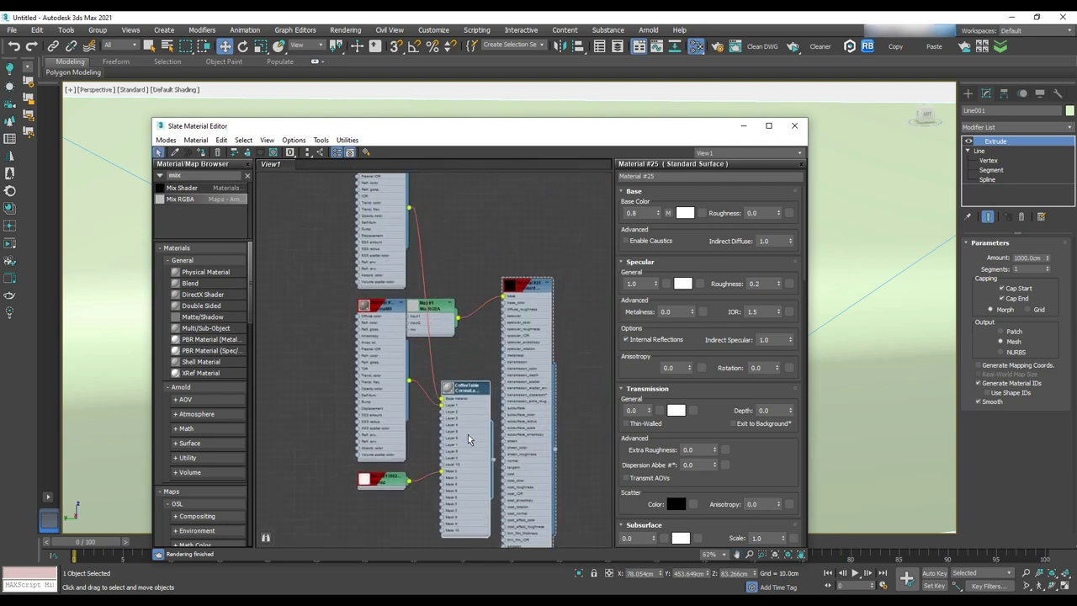
- Delete the Corona layered material and its CoronaMtl nodes, and connect the remaining bitmap to the Mix RGBA map's input1
double_click(389, 411)
key(Delete)
double_click(462, 434)
key(Delete)
click(385, 243)
key(Delete)
drag(387, 486, 394, 297)
scroll(440, 369, up, 2)
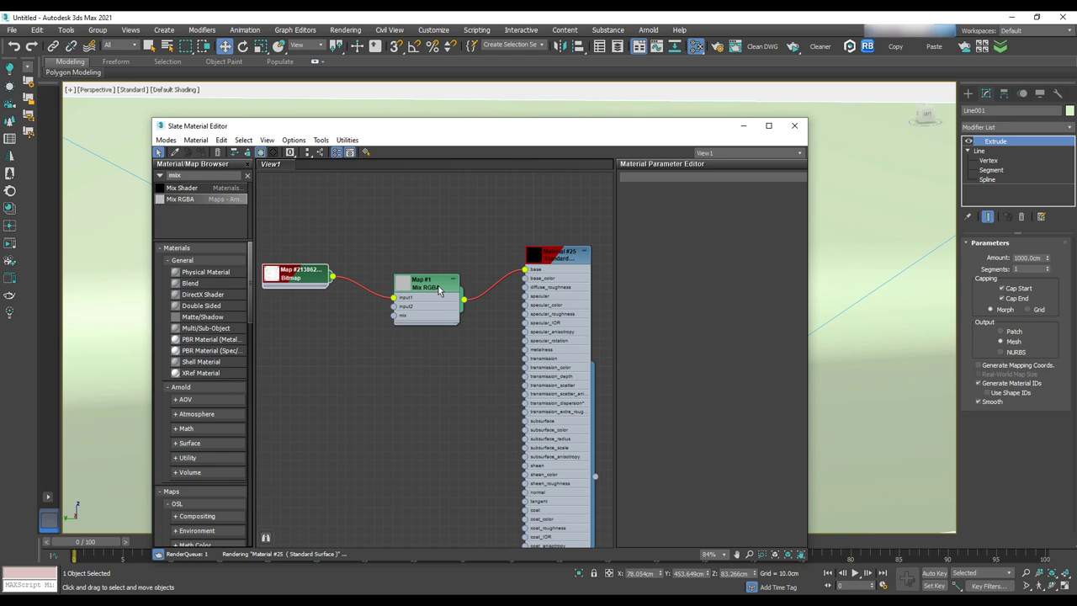
- Set the Mix RGBA map's Input 2 colour to pale beige and its mix amount to 0.7
double_click(439, 288)
drag(629, 127, 621, 138)
click(758, 230)
drag(477, 288, 343, 491)
click(252, 519)
drag(414, 509, 423, 510)
click(429, 544)
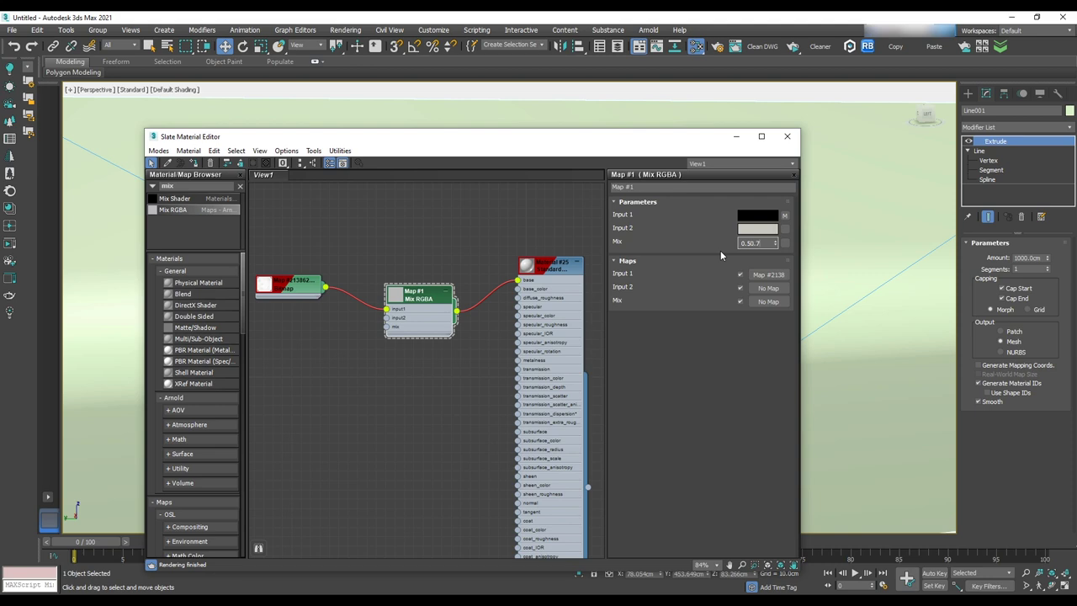
text(0.7)
key(Return)
- Set the Standard Surface material's base weight to 0.5, specular weight to 0.5 and specular roughness to 0.7
double_click(528, 265)
double_click(428, 292)
click(435, 254)
double_click(546, 271)
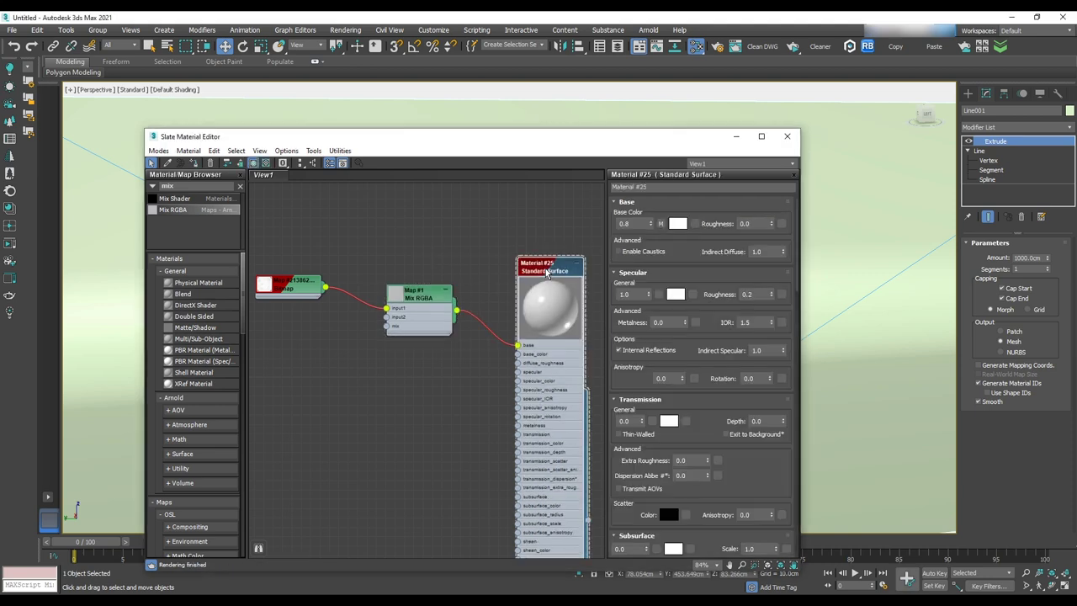
drag(637, 226, 603, 227)
text(0.5)
key(Return)
scroll(552, 323, up, 1)
drag(639, 296, 592, 296)
text(0.5)
drag(760, 295, 719, 299)
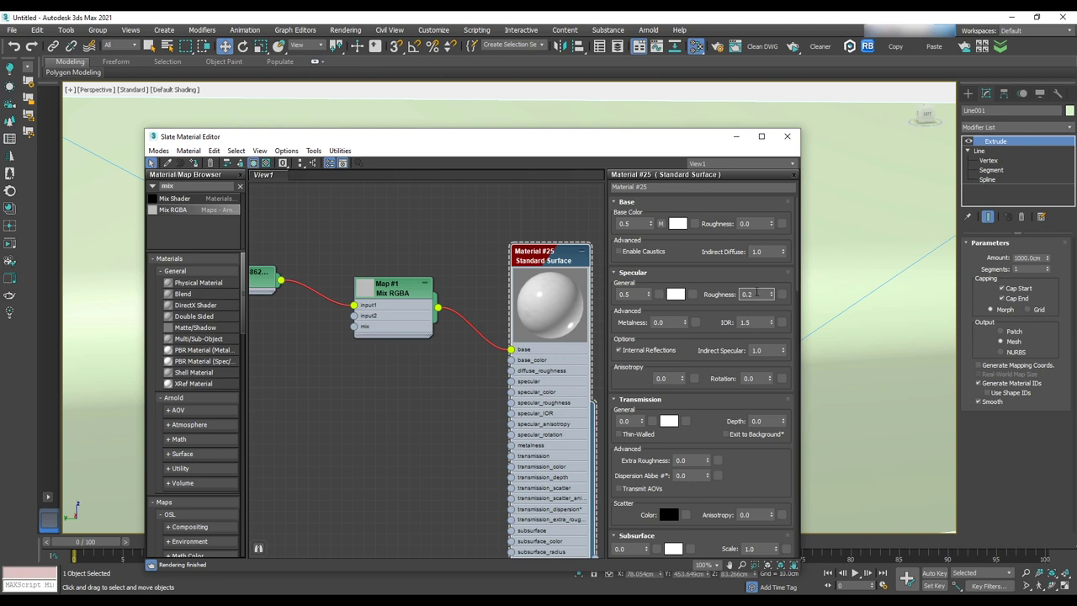
double_click(741, 292)
text(0.7)
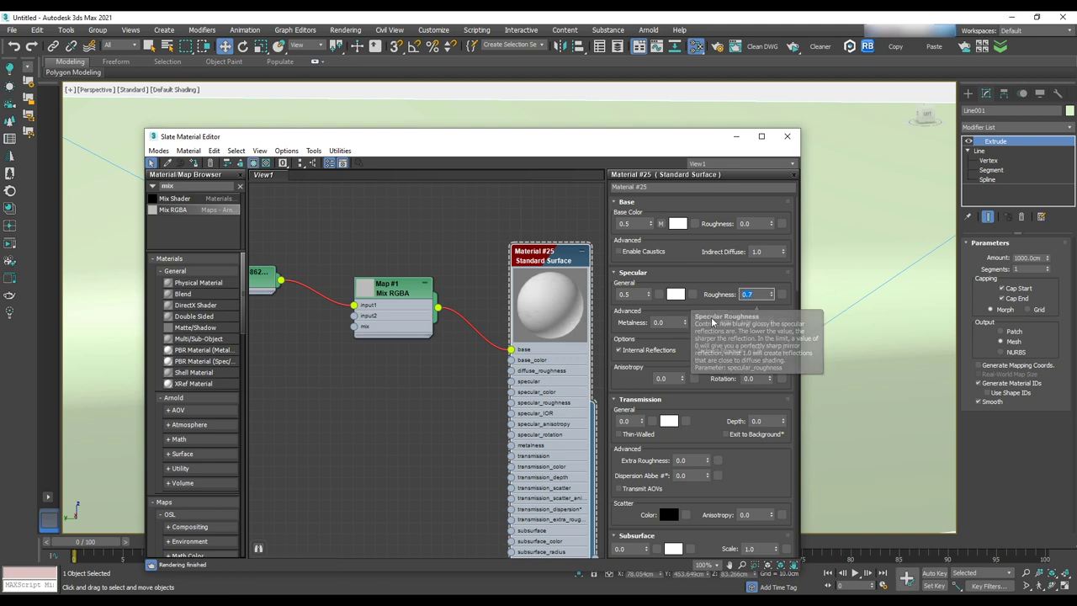
- Select the coffee table's top and base and assign the bitmap-mixed Standard Surface material to them
drag(620, 140, 560, 245)
middle_drag(806, 389, 911, 303)
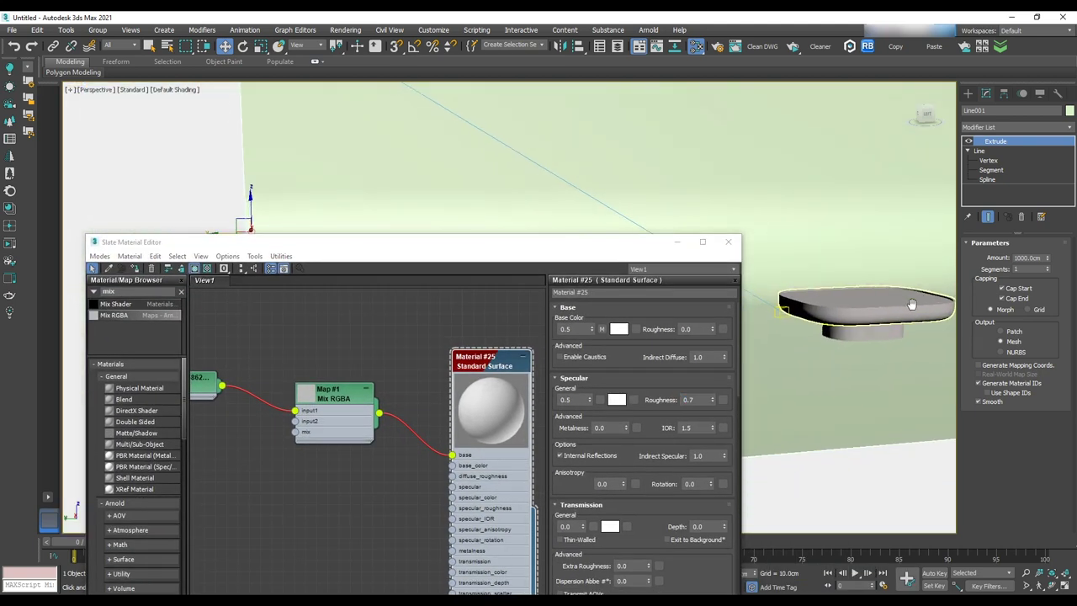
click(864, 315)
ctrl+click(839, 337)
right_click(513, 363)
click(563, 103)
- Create a second Arnold Standard Surface material and open its parameters
alt+middle_drag(823, 328, 826, 369)
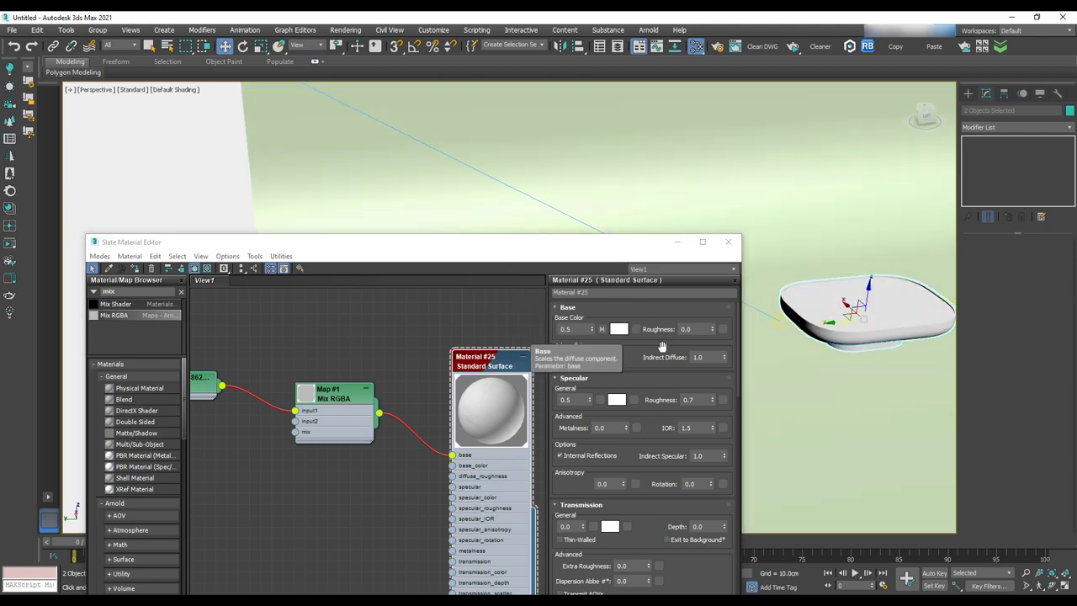
scroll(874, 349, up, 4)
middle_drag(353, 547, 399, 345)
scroll(368, 454, down, 1)
right_click(368, 460)
mouse_move(418, 470)
mouse_move(504, 479)
mouse_move(624, 518)
click(632, 580)
drag(362, 465, 343, 385)
double_click(343, 385)
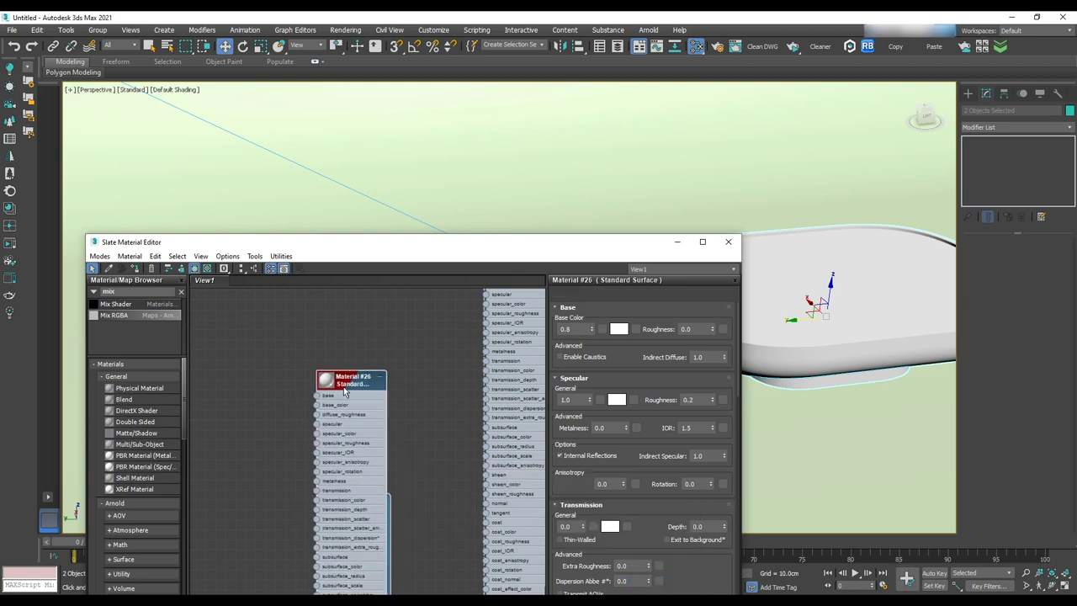
- Set the second material's base colour to mid-grey and its specular weight to 0
click(620, 329)
click(457, 481)
click(488, 518)
right_click(593, 401)
- Assign the grey material to the backdrop and close the material editor
click(546, 157)
right_click(370, 397)
click(417, 136)
drag(622, 242, 579, 258)
click(678, 261)
- Start an ActiveShade preview framed closely on the tabletop and reopen the material editor beside it
middle_drag(753, 349, 652, 307)
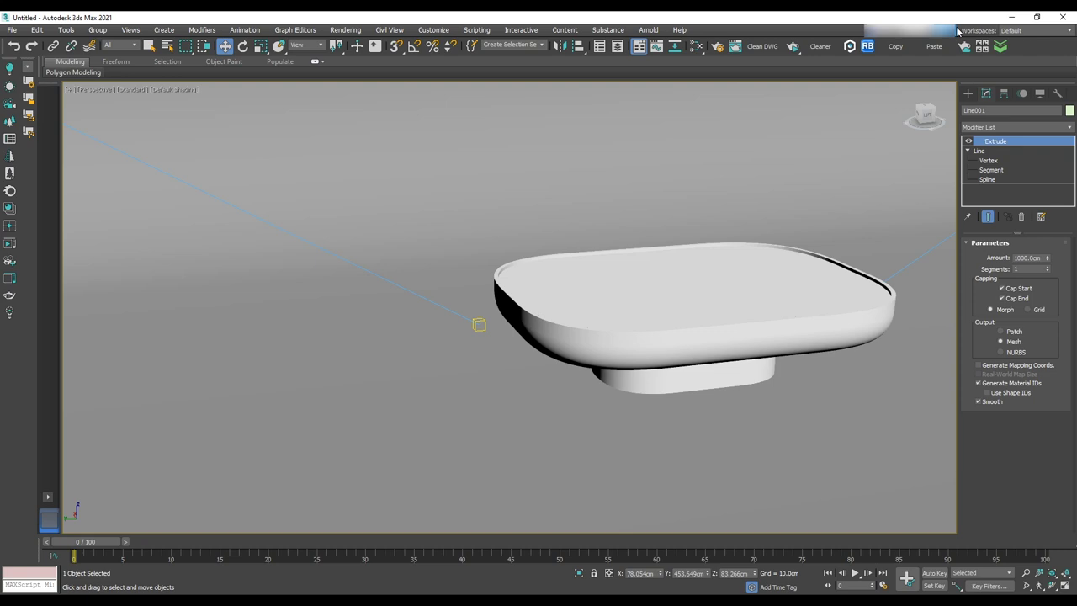
click(794, 47)
drag(740, 73, 385, 87)
scroll(757, 345, up, 3)
middle_drag(774, 341, 740, 341)
scroll(755, 373, up, 2)
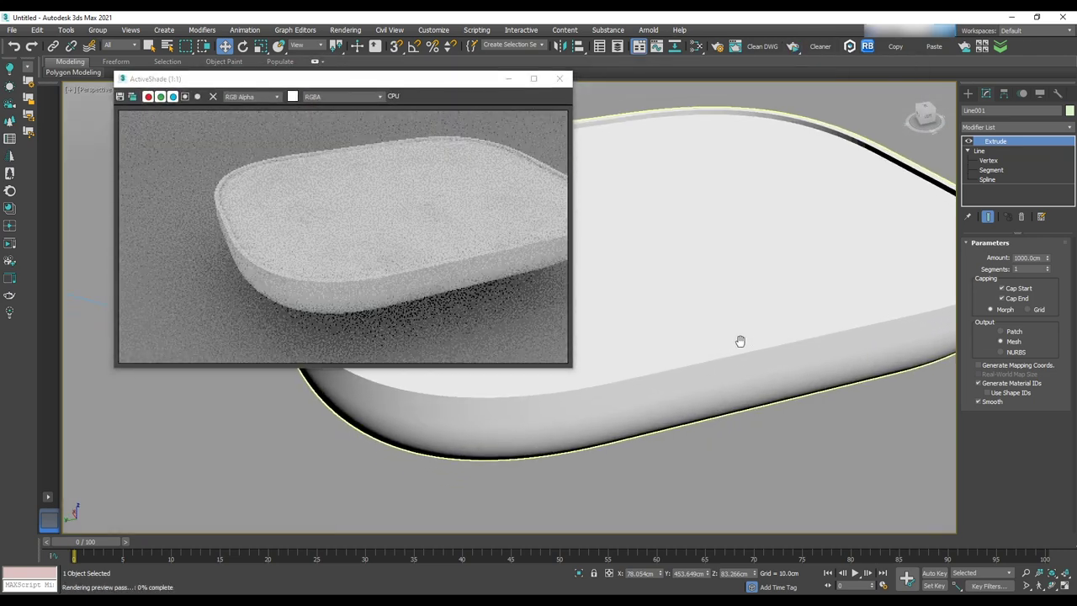
key(m)
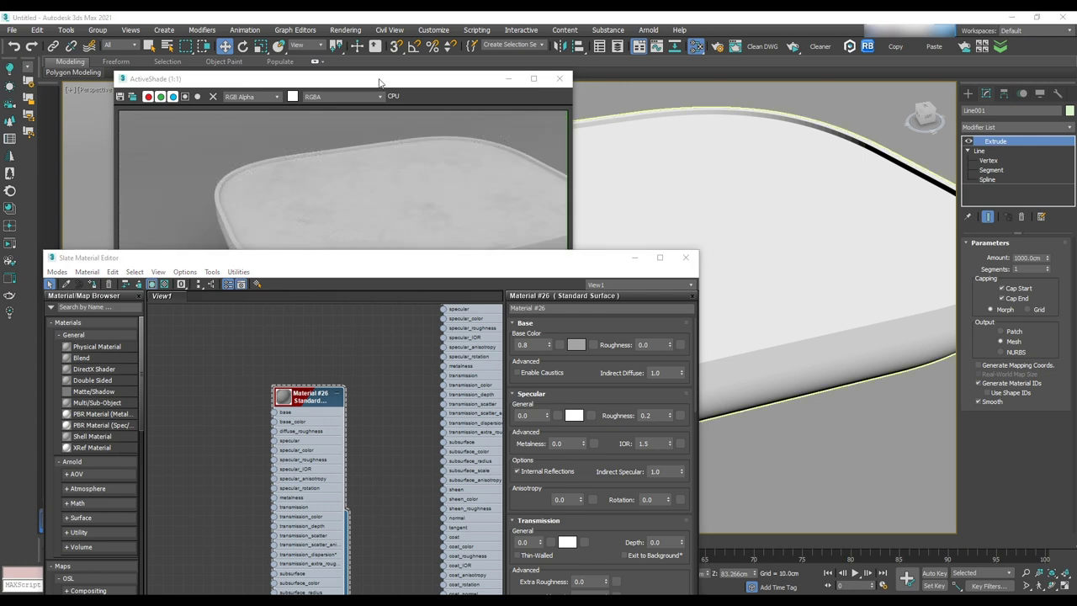
drag(378, 80, 333, 67)
drag(571, 264, 542, 321)
middle_drag(435, 409, 378, 480)
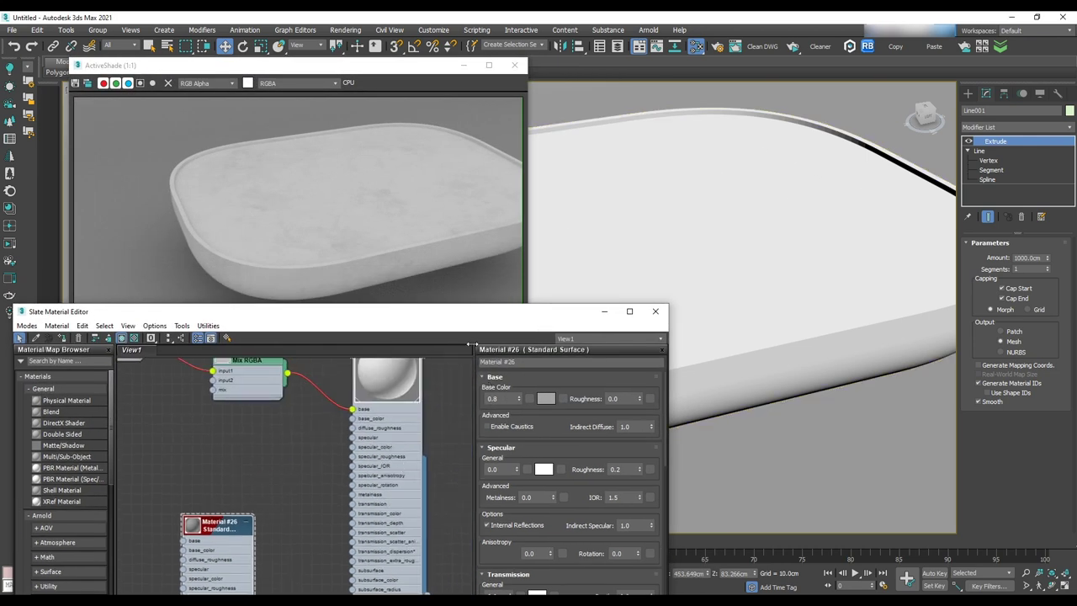
- Try base weights of 0.8 and 0.2 on the coffee table's material
middle_drag(399, 419, 406, 492)
double_click(398, 399)
drag(502, 398, 485, 398)
text(0.8)
key(Return)
text(0.2)
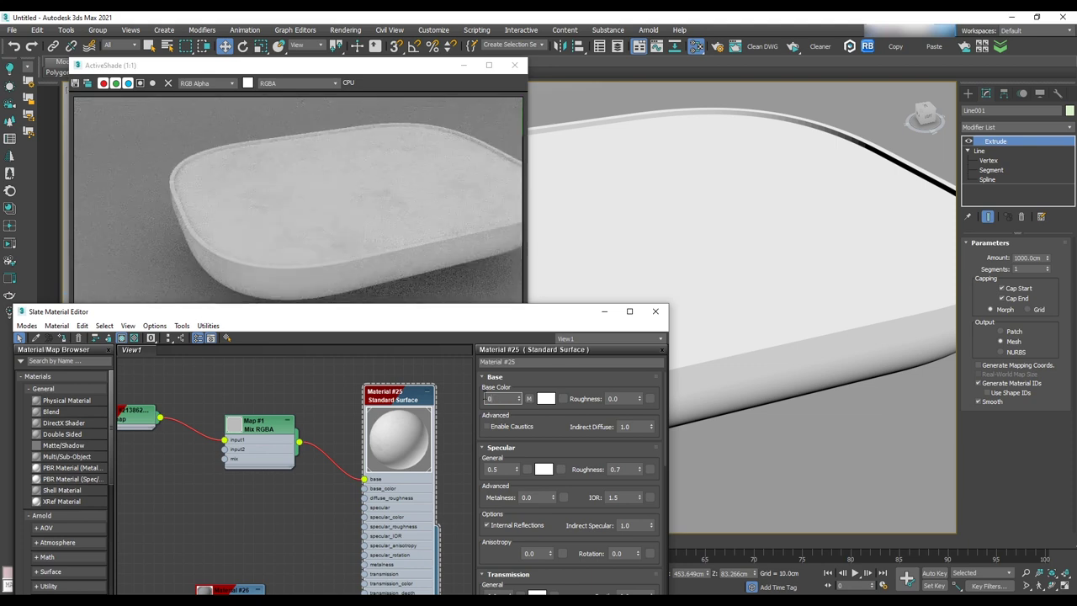
key(Return)
- Adjust the mix amount of the table material's Mix RGBA map
middle_drag(317, 429, 351, 416)
double_click(294, 410)
drag(627, 418, 588, 418)
text(0.2)
key(Return)
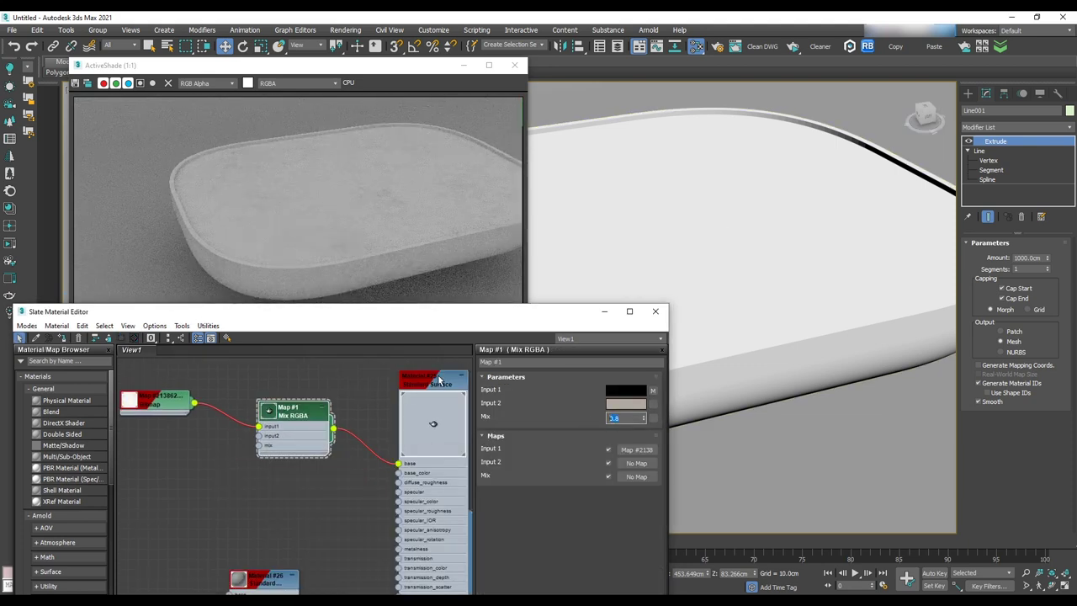
- Set the table material's base weight to 0.5 and its base colour to a warm beige-grey
double_click(442, 381)
drag(504, 399, 473, 402)
text(0.99)
double_click(304, 415)
double_click(437, 382)
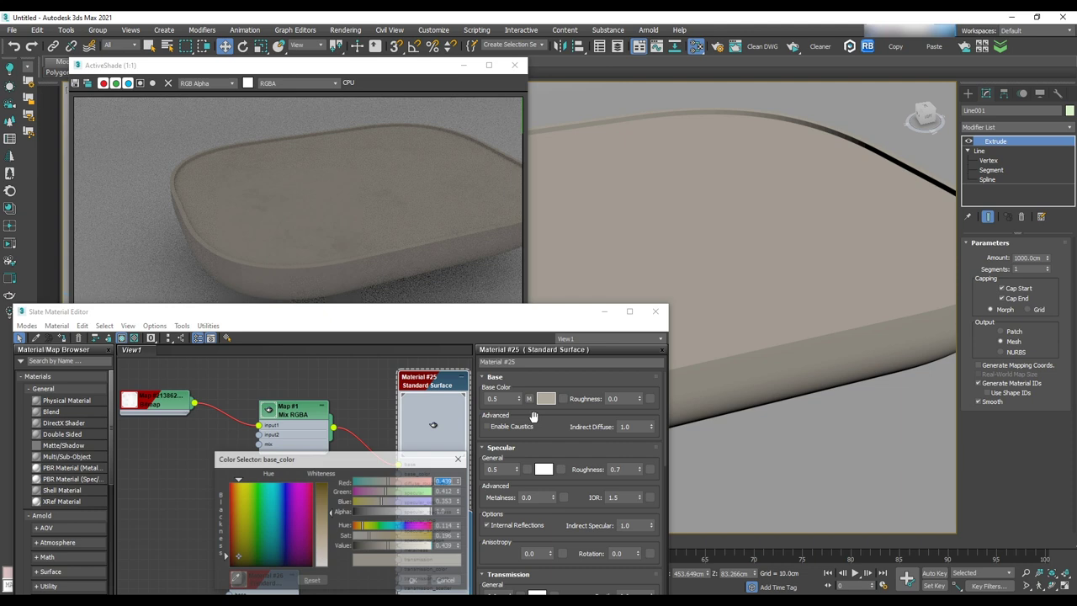
click(546, 399)
drag(387, 546, 403, 546)
click(419, 582)
- Rearrange the material nodes, reapply the grey material to the selected backdrop and close the material editor
scroll(378, 471, down, 1)
drag(228, 372, 408, 475)
middle_drag(361, 471, 340, 501)
scroll(512, 454, down, 1)
drag(515, 428, 516, 379)
right_click(427, 434)
click(478, 174)
click(657, 310)
- Set the Arnold renderer's diffuse samples to 5 in Render Setup and check the table in the ActiveShade preview
key(F10)
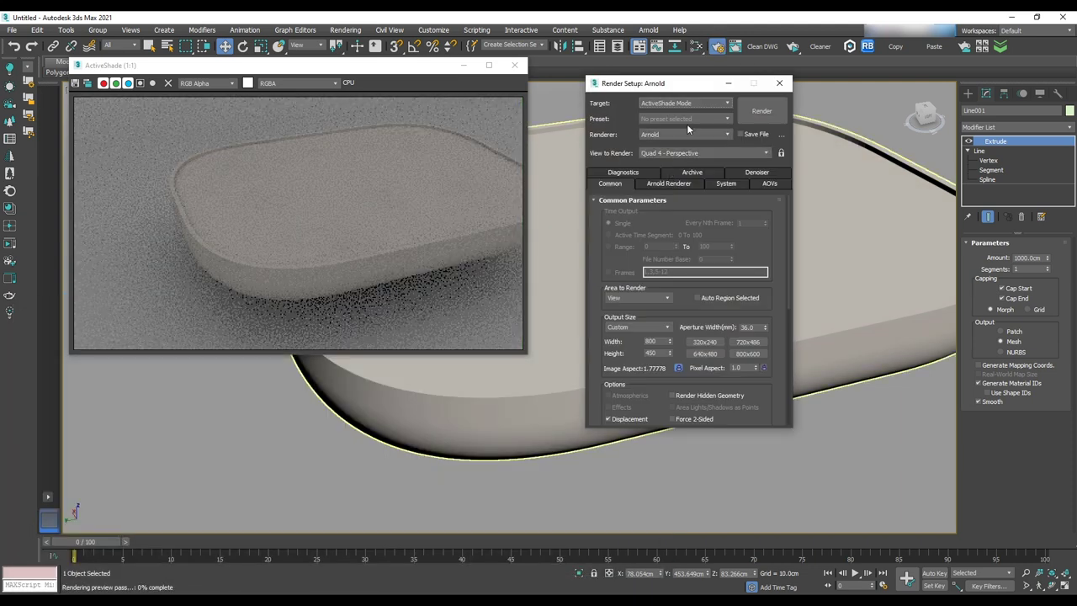
drag(685, 91, 704, 88)
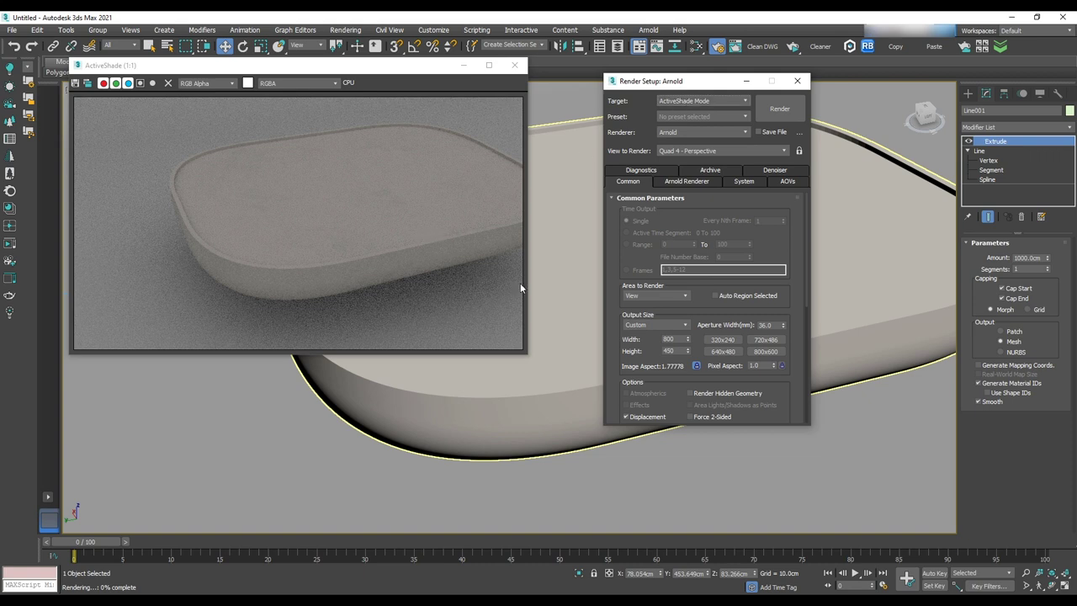
scroll(536, 375, up, 2)
middle_drag(482, 291, 460, 341)
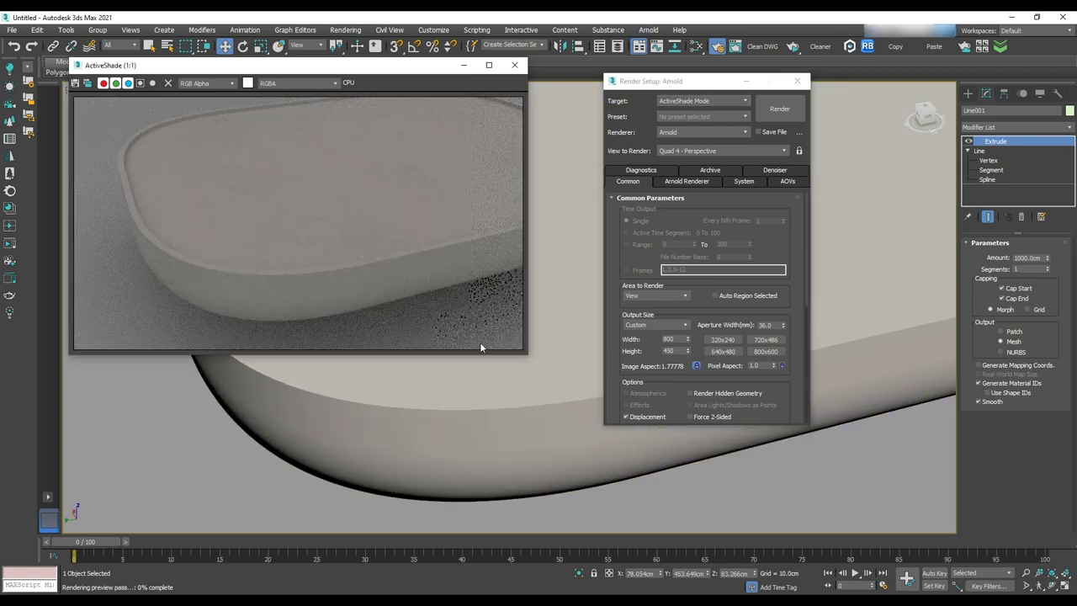
click(688, 182)
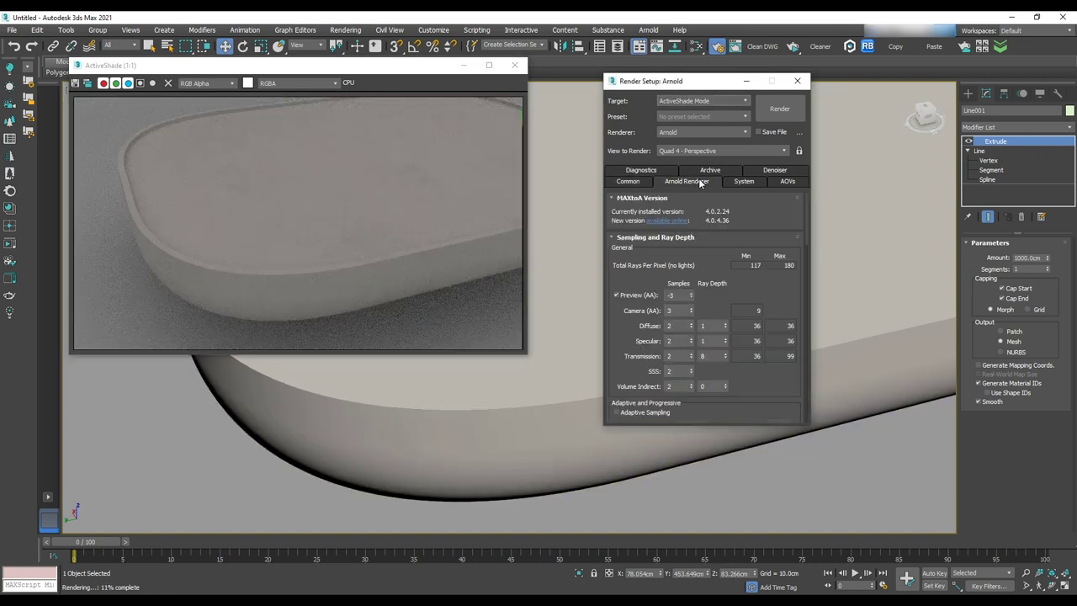
drag(679, 326, 659, 326)
text(5)
key(Return)
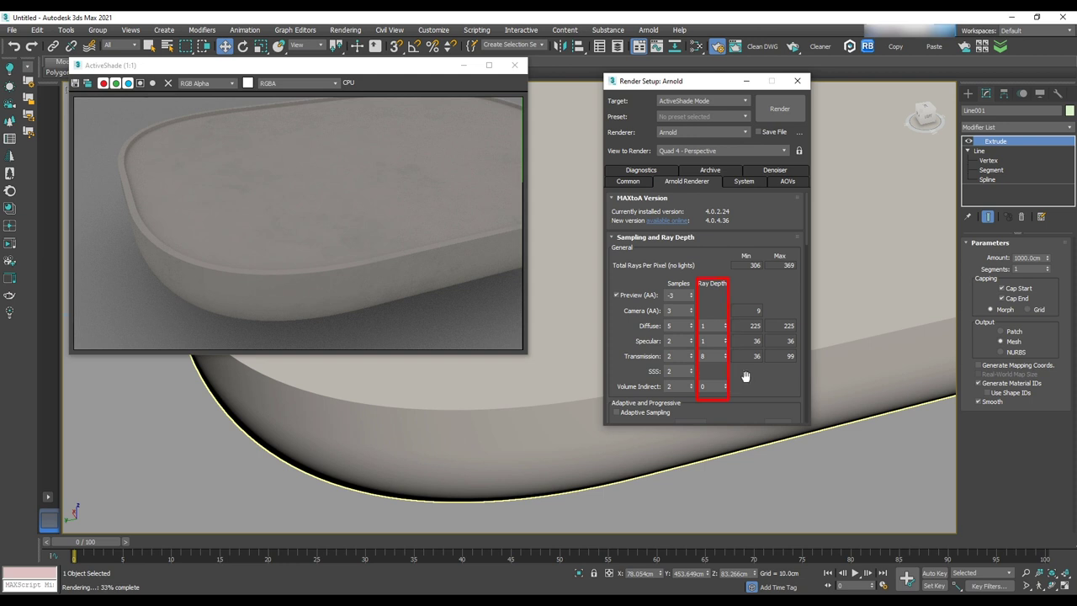
scroll(555, 339, down, 4)
middle_drag(552, 339, 541, 388)
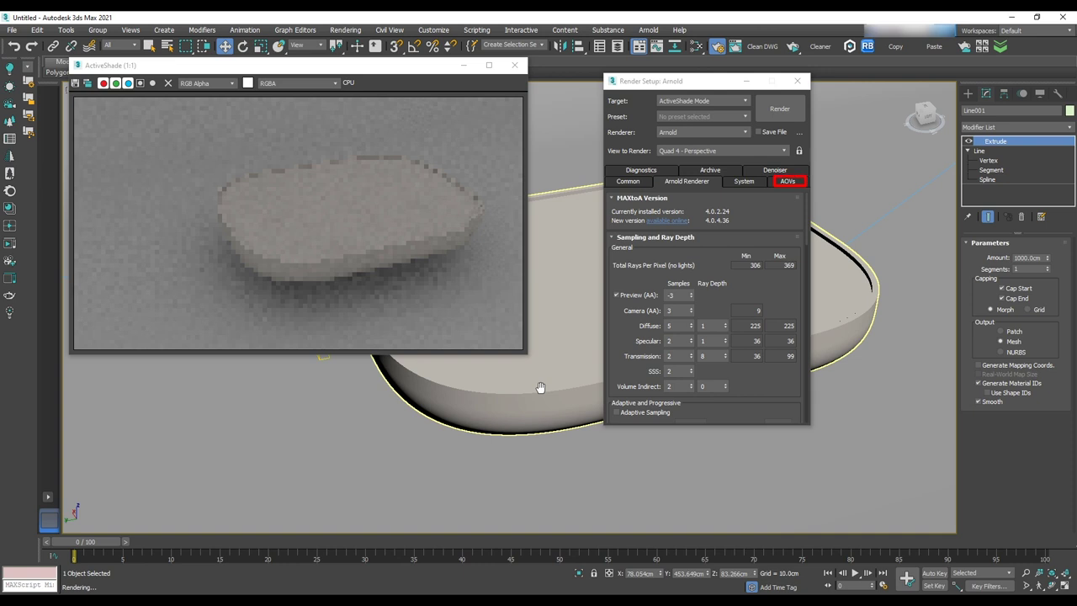
scroll(540, 387, up, 5)
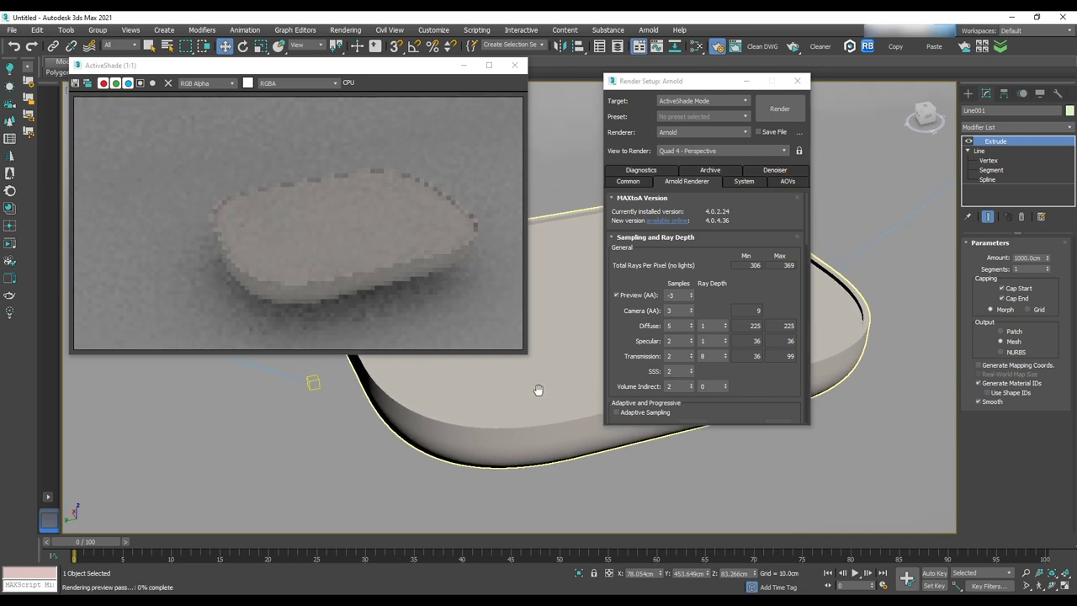
scroll(536, 391, down, 3)
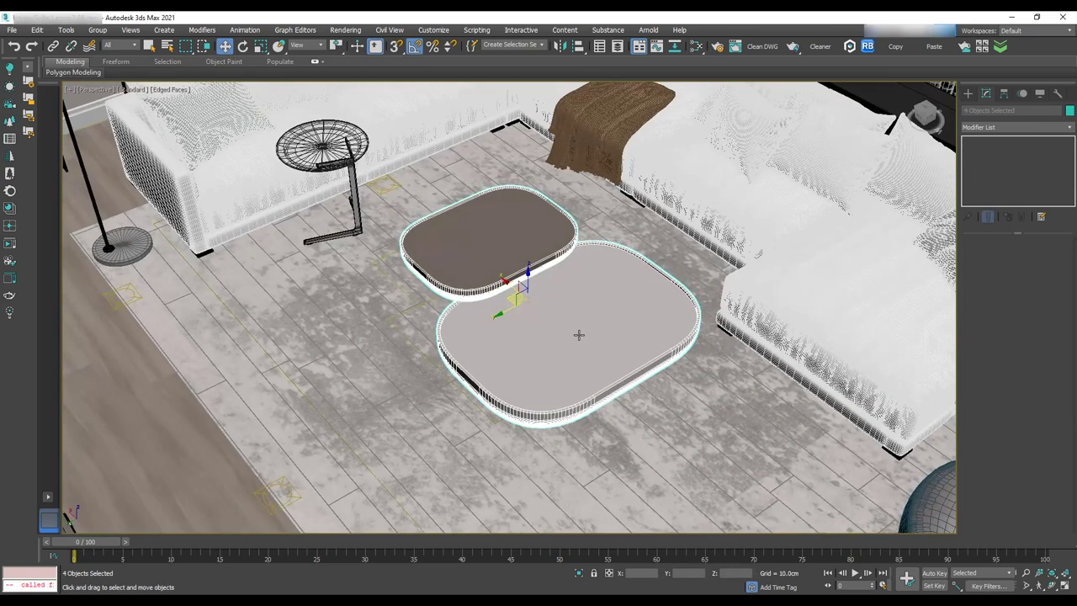
- Select the rug beneath the coffee tables in the living room scene and isolate it
alt+middle_drag(577, 337, 541, 409)
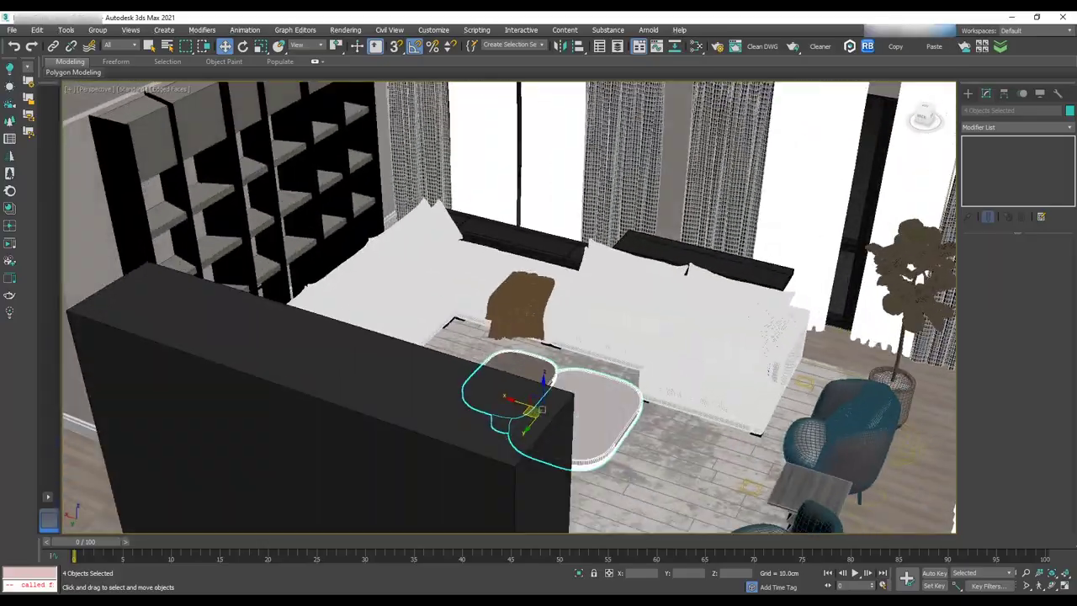
scroll(715, 399, down, 3)
alt+middle_drag(715, 400, 768, 421)
scroll(704, 383, up, 4)
click(644, 450)
alt+middle_drag(643, 450, 698, 438)
key(alt+q)
middle_drag(698, 336, 719, 376)
mouse_move(720, 269)
alt+middle_down()
mouse_move(724, 296)
mouse_move(719, 249)
alt+middle_up()
alt+middle_drag(761, 305, 795, 367)
- Load the rug's Corona material into the material editor, lay out its nodes and rename it Carpet
key(m)
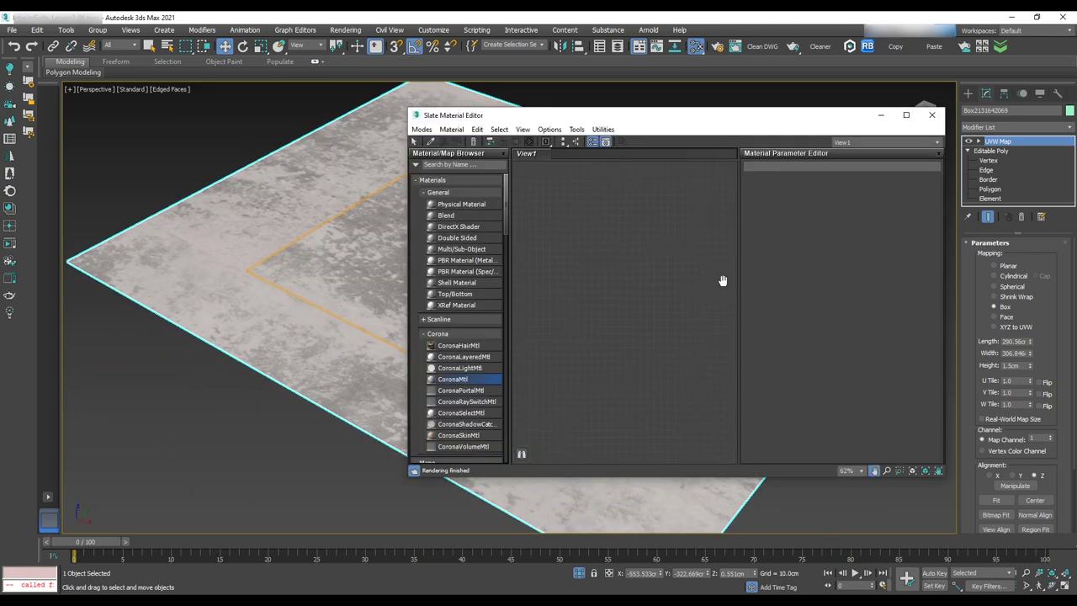
drag(681, 102, 627, 103)
middle_drag(682, 294, 806, 343)
double_click(621, 286)
ctrl+alt+drag(753, 282, 743, 421)
middle_drag(752, 425, 695, 284)
scroll(694, 285, up, 2)
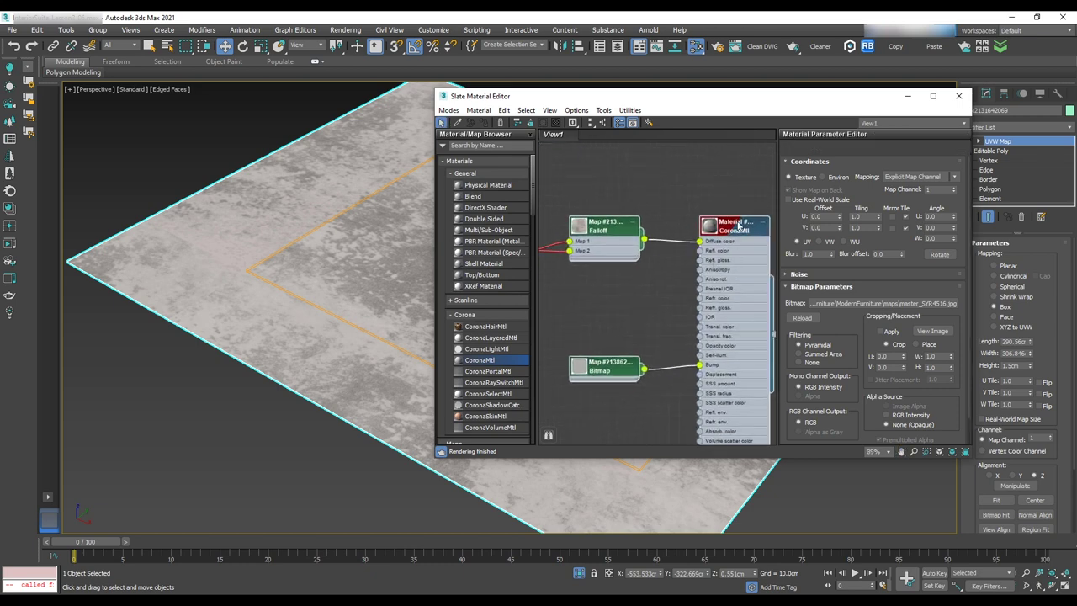
double_click(729, 223)
drag(856, 147, 729, 153)
text(Carpet)
- Open the image of the bitmap connected to the Carpet material's bump and examine its texture
middle_drag(655, 254, 702, 258)
middle_drag(663, 325, 661, 275)
double_click(657, 319)
click(930, 332)
click(520, 85)
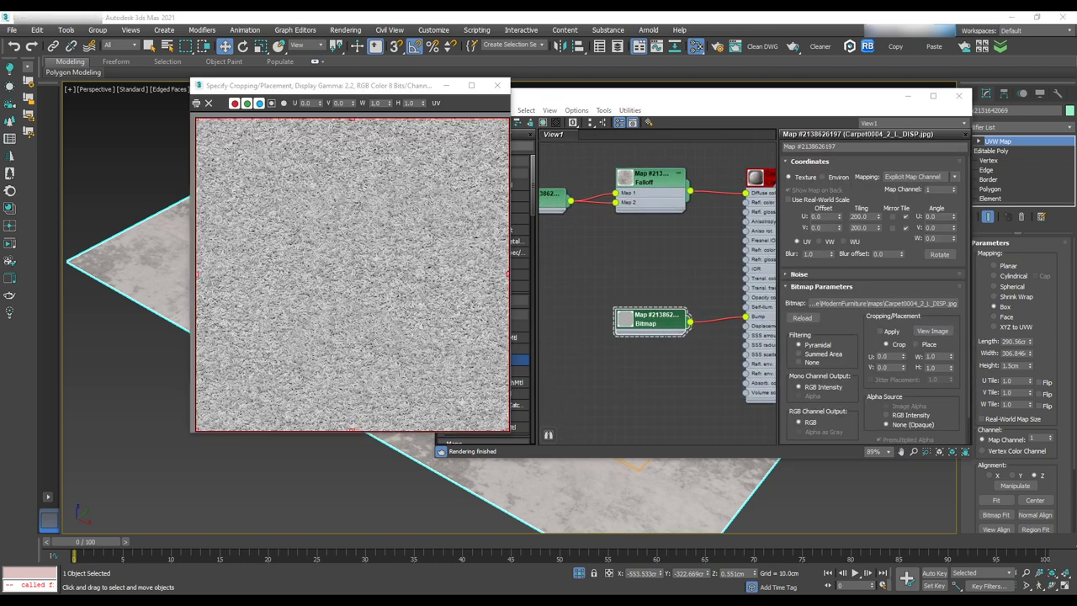
drag(404, 85, 359, 106)
- Add a CoronaDisplacementMod modifier above the rug's UVW Map
middle_drag(666, 329, 673, 336)
drag(733, 96, 619, 280)
click(1070, 128)
key(c)
key(o)
click(1045, 152)
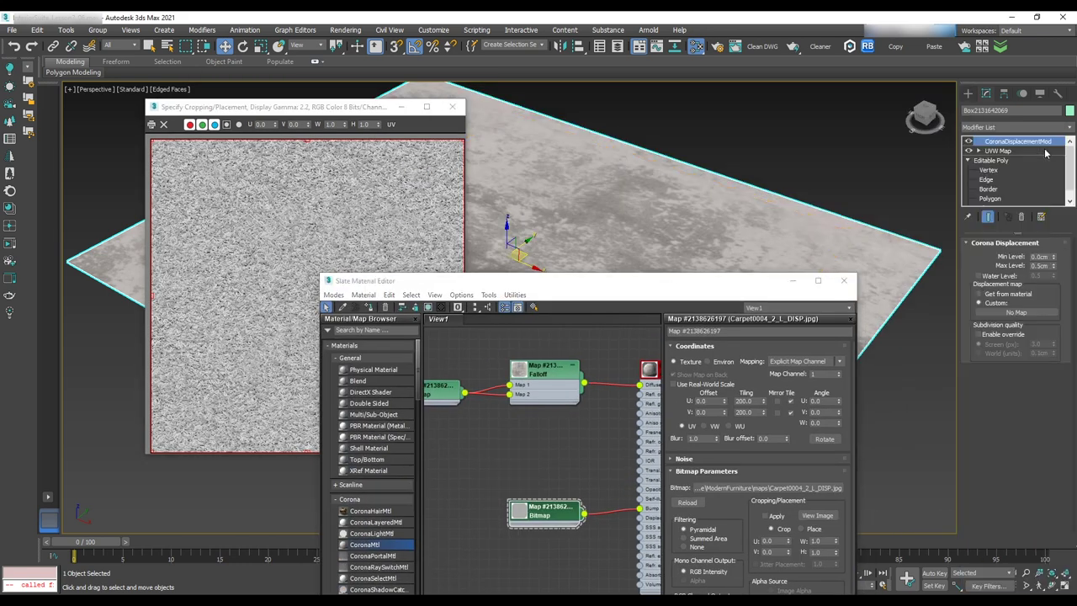
- Assign the material's Carpet0004_2_L_DISP.jpg bitmap as the custom displacement map of the rug's CoronaDisplacementMod, and close the texture preview and material editor
drag(765, 292, 786, 183)
drag(671, 422, 993, 312)
click(510, 340)
click(453, 107)
click(865, 172)
- End the rug's isolation to bring back the whole house interior, and turn off the edged-faces display around the living room
mouse_move(653, 291)
alt+middle_down()
mouse_move(632, 303)
mouse_move(764, 325)
mouse_move(740, 306)
mouse_move(745, 348)
mouse_move(805, 331)
alt+middle_up()
click(580, 575)
scroll(745, 348, down, 4)
key(F4)
mouse_move(738, 328)
middle_down()
mouse_move(799, 254)
mouse_move(668, 335)
middle_up()
middle_drag(800, 409, 800, 372)
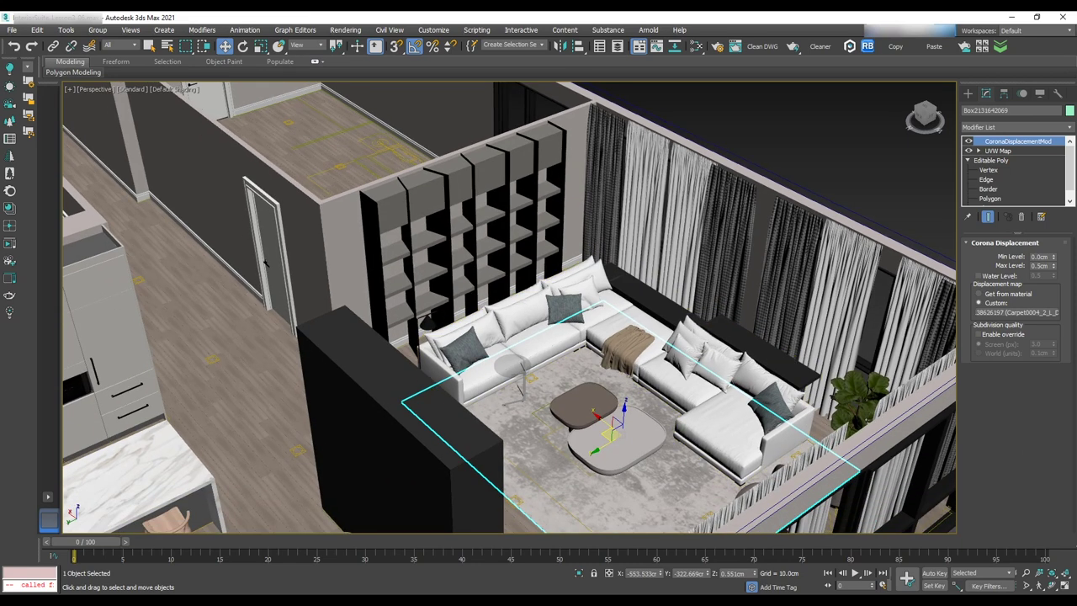